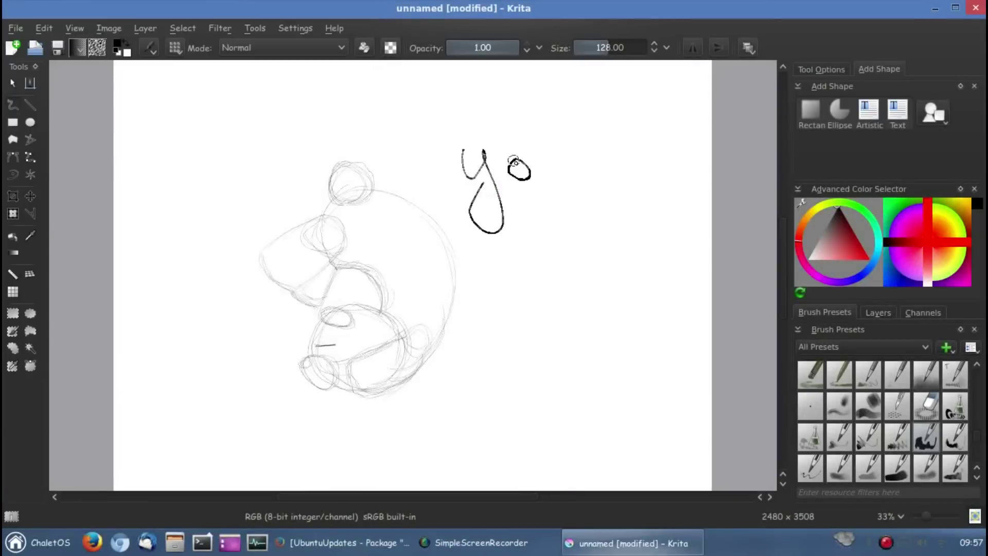
Undo the greeting, handwrite a message beside the sketch, then undo those strokes
key(ctrl+z)
key(ctrl+z)
key(ctrl+z)
drag(416, 109, 452, 140)
drag(493, 124, 500, 164)
drag(531, 135, 550, 144)
drag(587, 129, 641, 142)
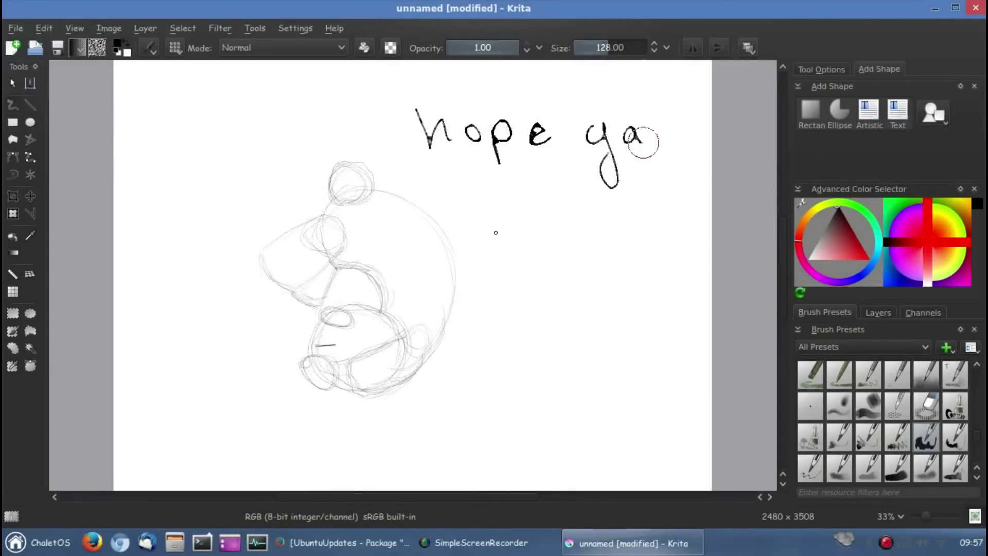
mouse_move(520, 227)
mouse_down()
mouse_move(539, 252)
mouse_move(579, 232)
mouse_up()
drag(527, 289, 551, 303)
drag(623, 265, 617, 276)
key(ctrl+z)
key(ctrl+z)
key(ctrl+z)
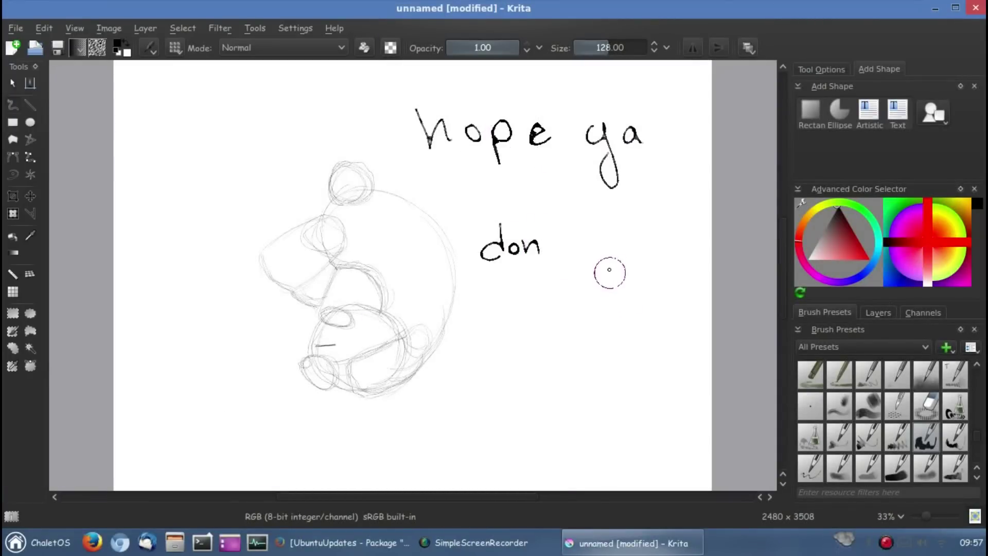
key(ctrl+z)
key(ctrl+z)
key(ctrl+z)
Handwrite new letters near the top of the sketch and undo them twice
drag(458, 128, 464, 154)
drag(492, 133, 522, 149)
drag(535, 139, 545, 150)
drag(585, 108, 595, 152)
mouse_move(477, 217)
mouse_down()
mouse_move(541, 218)
mouse_move(592, 247)
mouse_up()
key(ctrl+z)
key(ctrl+z)
key(ctrl+z)
drag(488, 120, 528, 144)
drag(518, 112, 486, 139)
mouse_move(480, 147)
mouse_down()
mouse_move(500, 164)
mouse_move(514, 154)
mouse_up()
drag(519, 209, 639, 226)
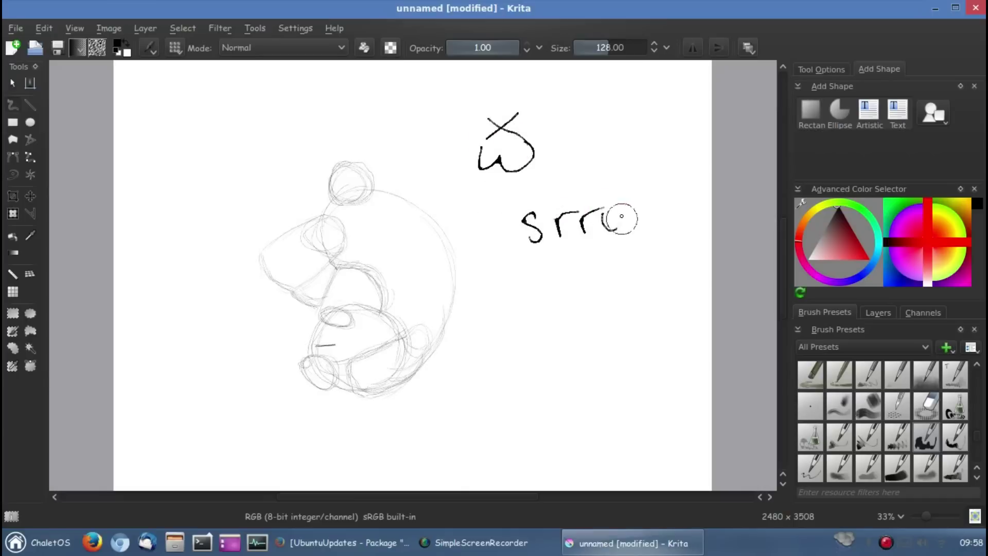
key(ctrl+z)
key(ctrl+z)
key(ctrl+z)
key(ctrl+z)
key(ctrl+z)
Handwrite a question ending in 'Weekend' down the page, then undo it
drag(466, 123, 497, 136)
mouse_move(536, 124)
mouse_down()
mouse_move(560, 150)
mouse_move(616, 132)
mouse_up()
drag(515, 193, 610, 219)
mouse_move(523, 265)
mouse_down()
mouse_move(538, 303)
mouse_move(630, 255)
mouse_up()
drag(507, 355, 590, 350)
drag(593, 316, 612, 360)
drag(616, 350, 659, 345)
drag(679, 339, 675, 306)
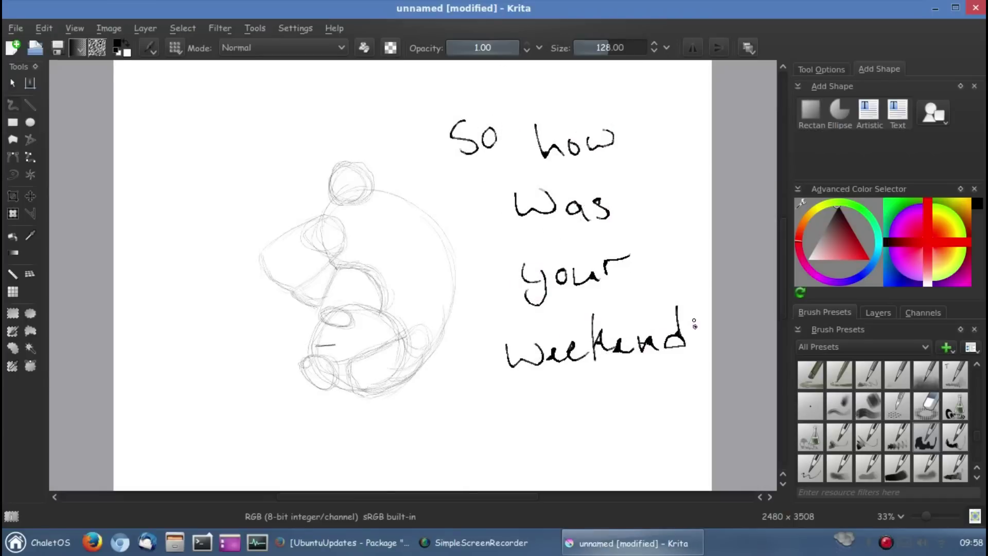
key(ctrl+z)
key(ctrl+z)
key(ctrl+z)
Handwrite a reply to the right of the sketch and undo it
key(ctrl+z)
key(ctrl+z)
key(ctrl+z)
key(ctrl+z)
key(ctrl+z)
key(ctrl+z)
mouse_move(431, 127)
mouse_down()
mouse_move(497, 155)
mouse_move(592, 100)
mouse_up()
mouse_move(581, 152)
mouse_down()
mouse_move(515, 216)
mouse_move(623, 232)
mouse_up()
drag(597, 294, 692, 246)
mouse_move(554, 355)
mouse_down()
mouse_move(541, 381)
mouse_move(587, 369)
mouse_up()
key(ctrl+z)
key(ctrl+z)
key(ctrl+z)
key(ctrl+z)
Handwrite 'got some cool stuffs to do' beside the sketch, then undo it
drag(510, 178, 530, 225)
drag(545, 133, 570, 172)
drag(615, 159, 667, 172)
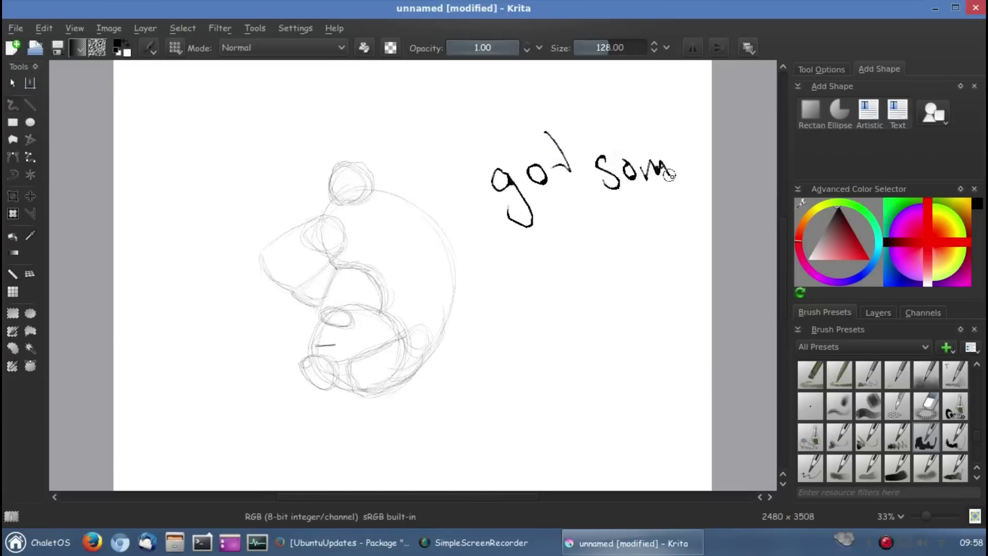
drag(535, 299, 592, 296)
drag(600, 254, 619, 301)
mouse_move(560, 355)
mouse_down()
mouse_move(610, 366)
mouse_move(641, 355)
mouse_up()
drag(525, 407, 635, 427)
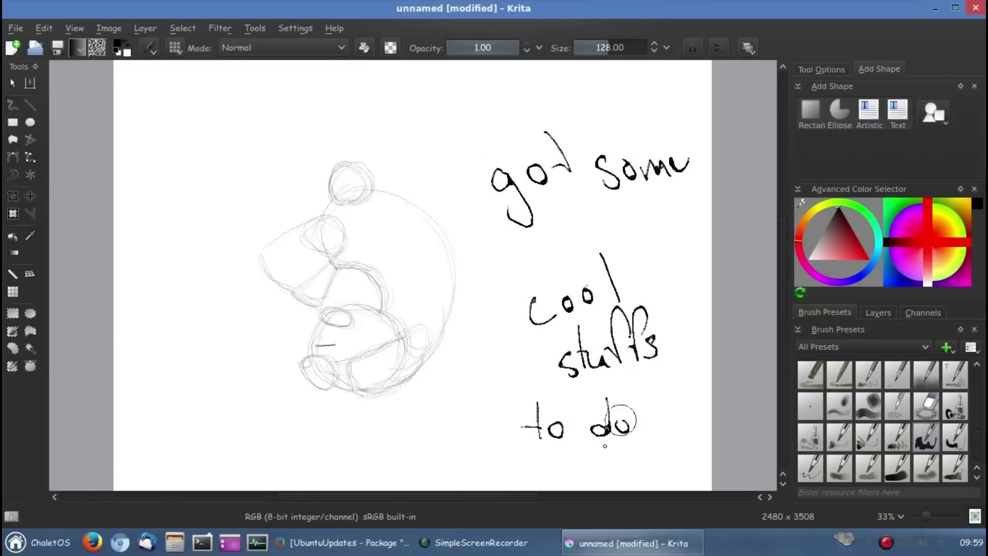
key(ctrl+z)
key(ctrl+z)
key(ctrl+z)
Handwrite 'Well then let's go', then undo all remaining handwriting
key(ctrl+z)
key(ctrl+z)
key(ctrl+z)
drag(438, 121, 476, 126)
drag(494, 131, 513, 139)
mouse_move(517, 94)
mouse_down()
mouse_move(533, 137)
mouse_move(554, 136)
mouse_up()
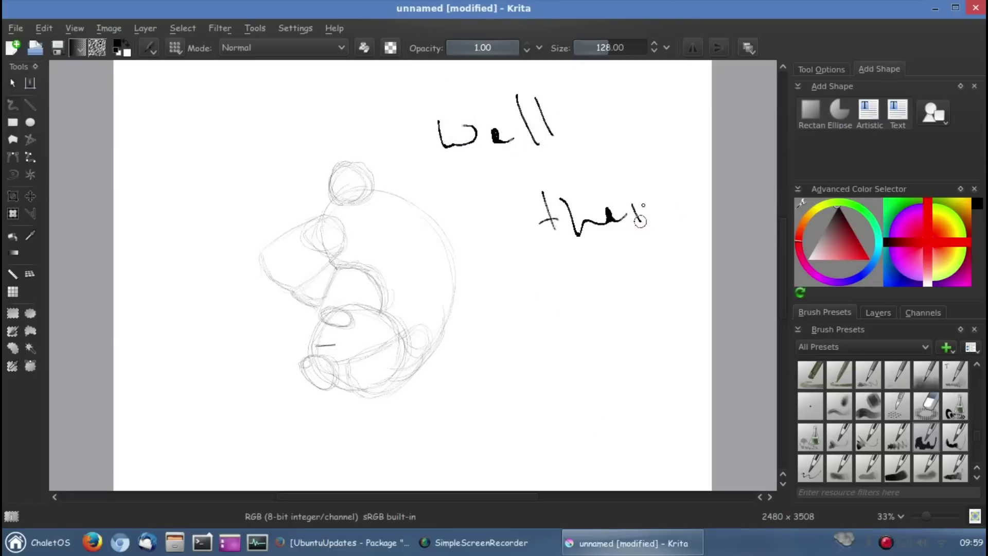
drag(543, 193, 667, 219)
drag(510, 272, 612, 306)
drag(538, 371, 597, 380)
drag(612, 342, 639, 396)
drag(664, 412, 512, 453)
key(ctrl+z)
key(ctrl+z)
key(ctrl+z)
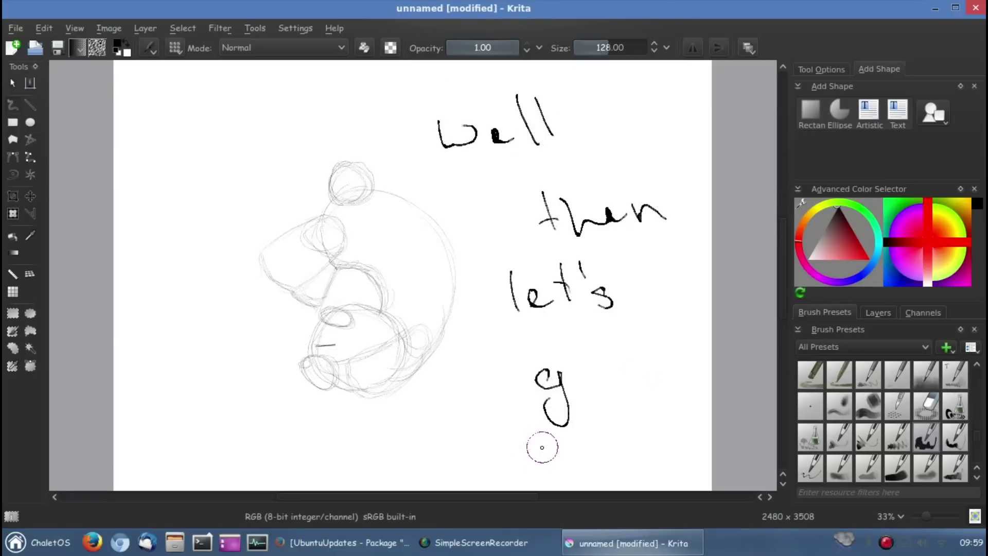
key(ctrl+z)
key(ctrl+z)
key(ctrl+z)
key(ctrl+z)
key(ctrl+z)
key(ctrl+z)
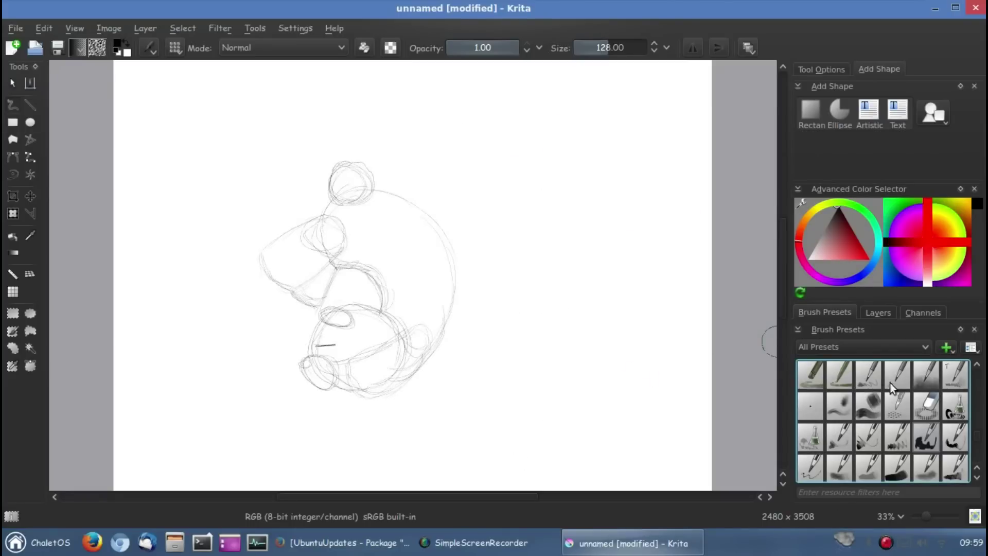
scroll(891, 383, up, 1)
Pick a thin pencil brush and reinforce the head outline, undoing stray strokes
click(869, 407)
drag(566, 237, 604, 177)
key(ctrl+z)
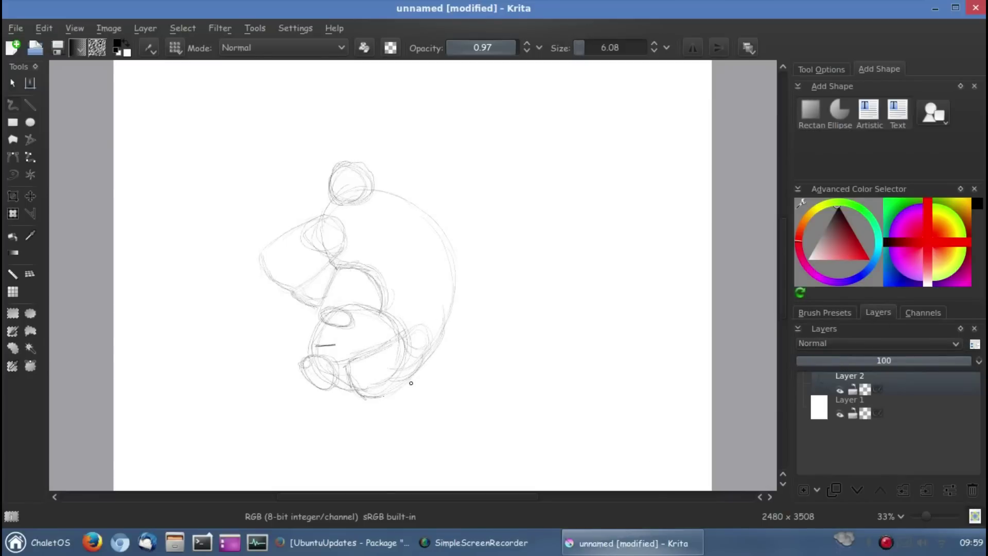
drag(350, 366, 411, 334)
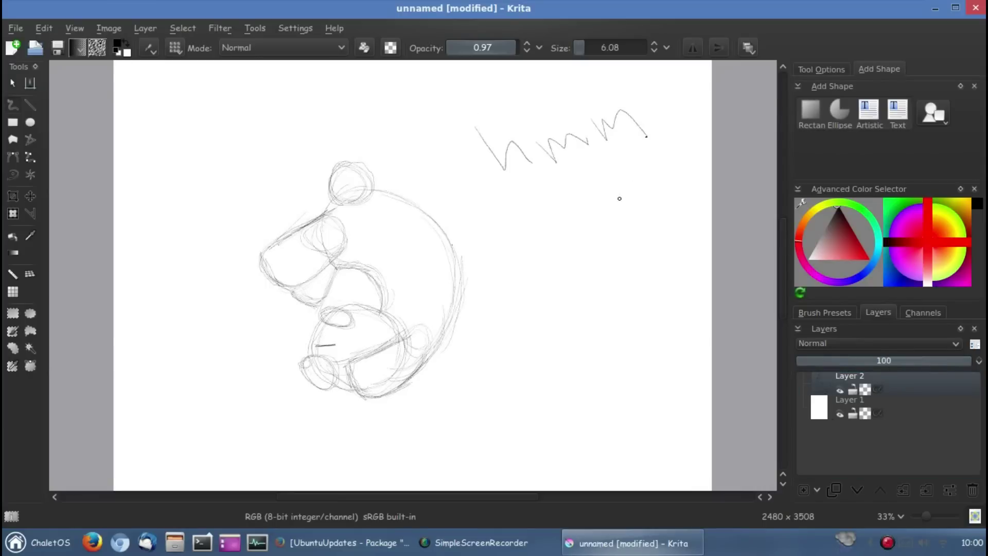
key(ctrl+z)
key(ctrl+z)
key(ctrl+z)
Handwrite 'Let's make … Interesting' beside the sketch, then undo it
drag(574, 79, 575, 95)
drag(582, 162, 592, 184)
drag(525, 204, 566, 225)
drag(586, 206, 590, 217)
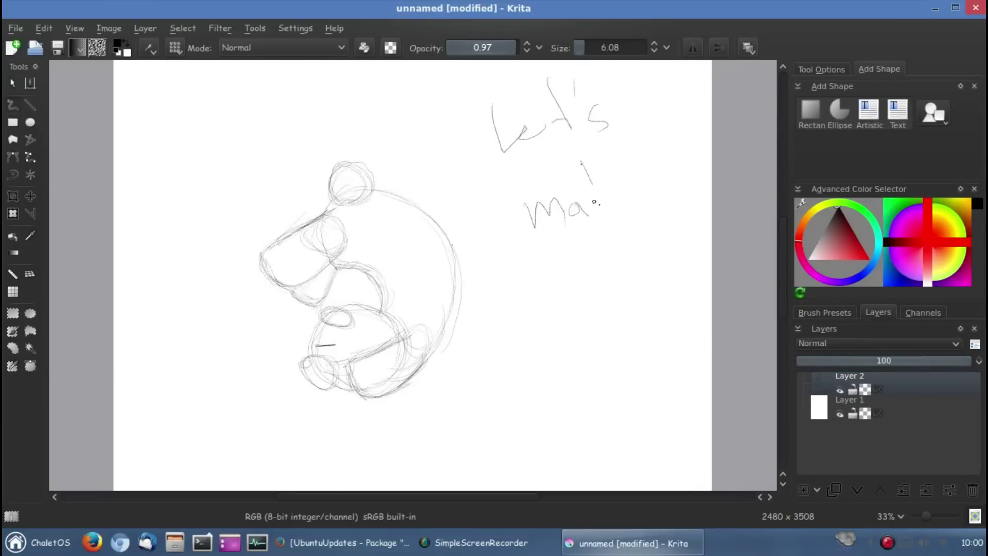
drag(629, 370, 617, 389)
drag(642, 348, 645, 386)
drag(634, 368, 652, 365)
drag(653, 373, 679, 384)
drag(696, 372, 697, 418)
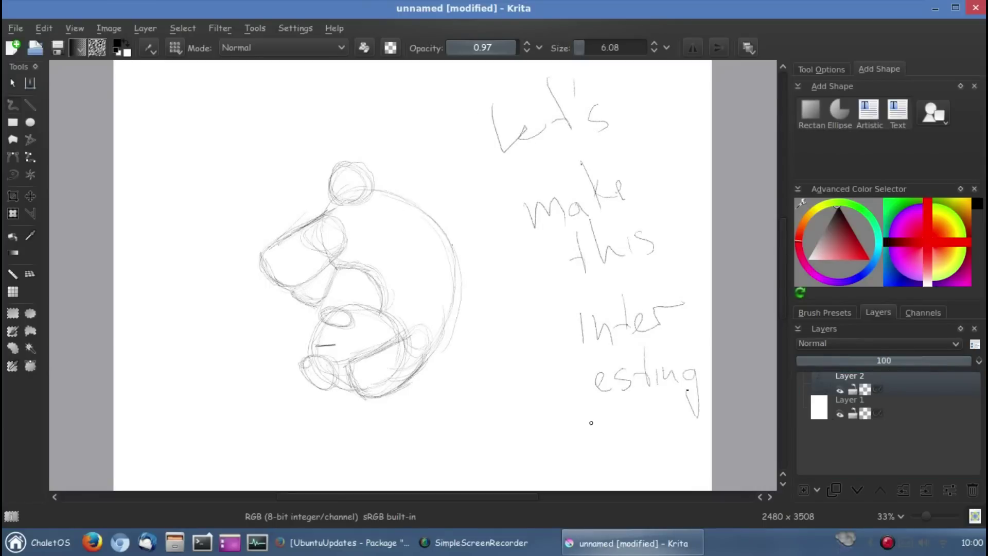
key(ctrl+z)
key(ctrl+z)
key(ctrl+z)
key(ctrl+z)
key(ctrl+z)
key(ctrl+z)
key(ctrl+z)
key(ctrl+z)
key(ctrl+z)
Handwrite 'time for a little …' to the right, then undo all the words
mouse_move(455, 97)
mouse_down()
mouse_move(475, 144)
mouse_move(560, 133)
mouse_up()
drag(531, 206, 584, 230)
drag(575, 294, 581, 310)
drag(600, 268, 611, 317)
drag(621, 301, 625, 314)
drag(635, 281, 637, 311)
drag(650, 263, 654, 308)
drag(606, 365, 635, 373)
drag(644, 337, 651, 378)
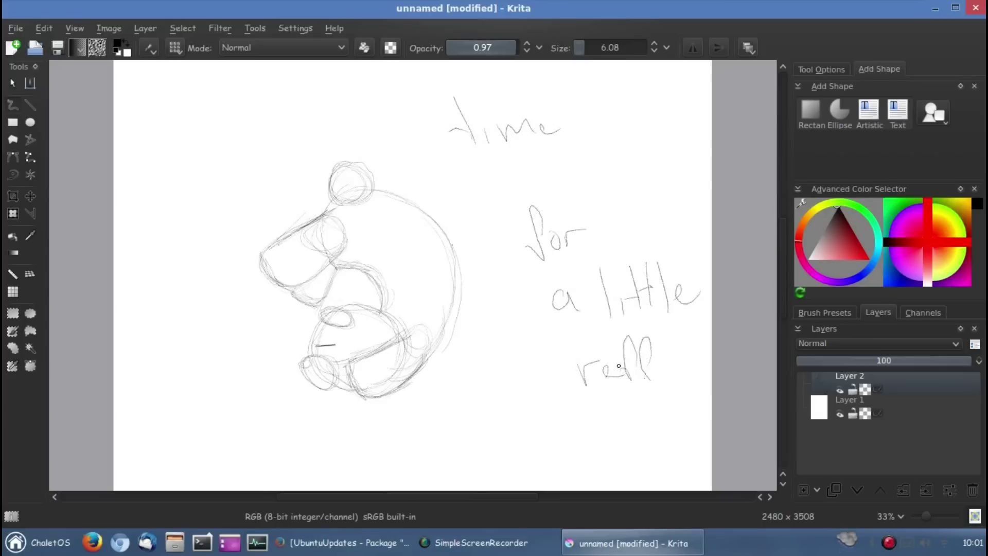
key(ctrl+z)
key(ctrl+z)
key(ctrl+z)
key(ctrl+z)
key(ctrl+z)
key(ctrl+z)
key(ctrl+z)
key(ctrl+z)
Search 'hatsune miku' in a new Firefox tab
click(362, 550)
key(ctrl+t)
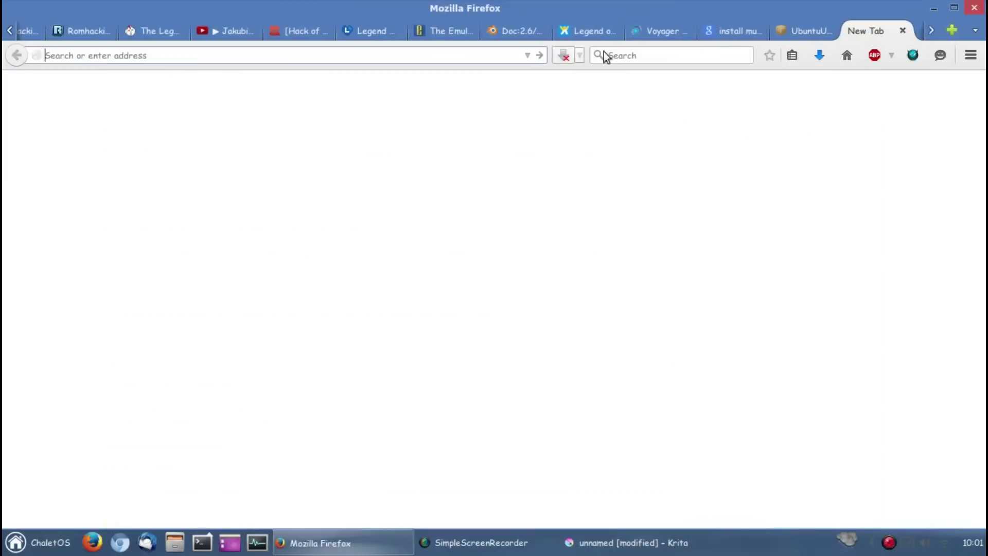
click(347, 132)
text(hatsune mi)
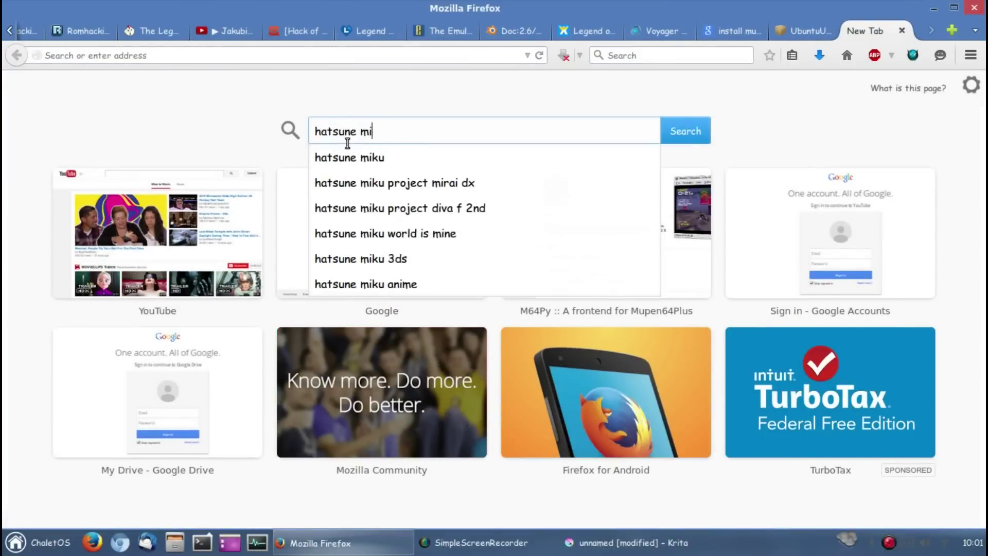
text(ku)
key(Return)
In image results, preview the Miku figure picture and open it full size
click(161, 126)
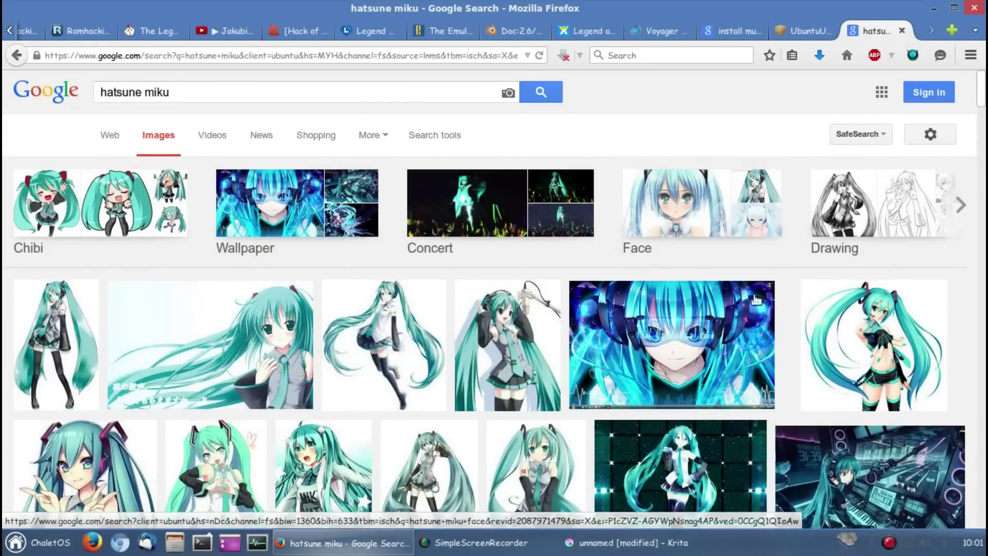
scroll(554, 170, down, 10)
click(554, 170)
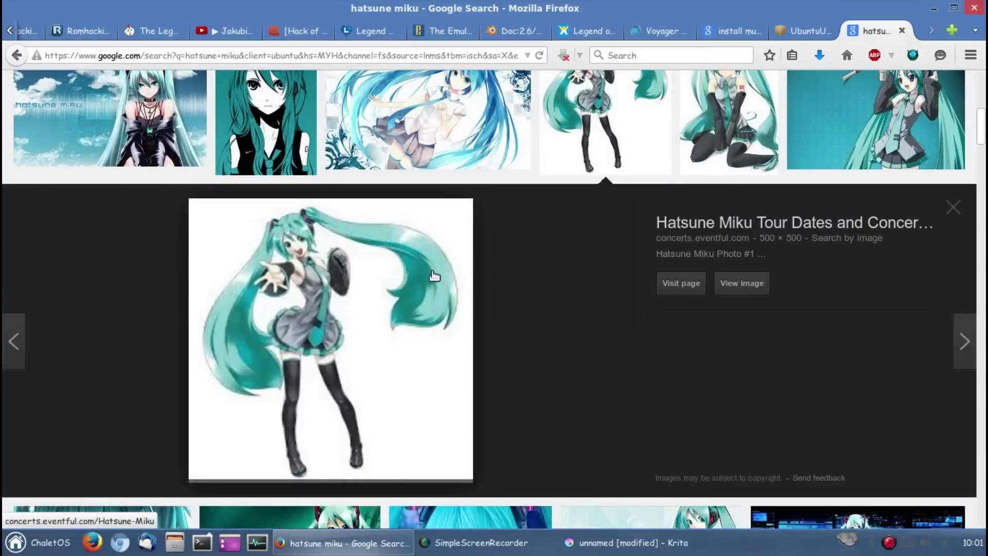
click(753, 389)
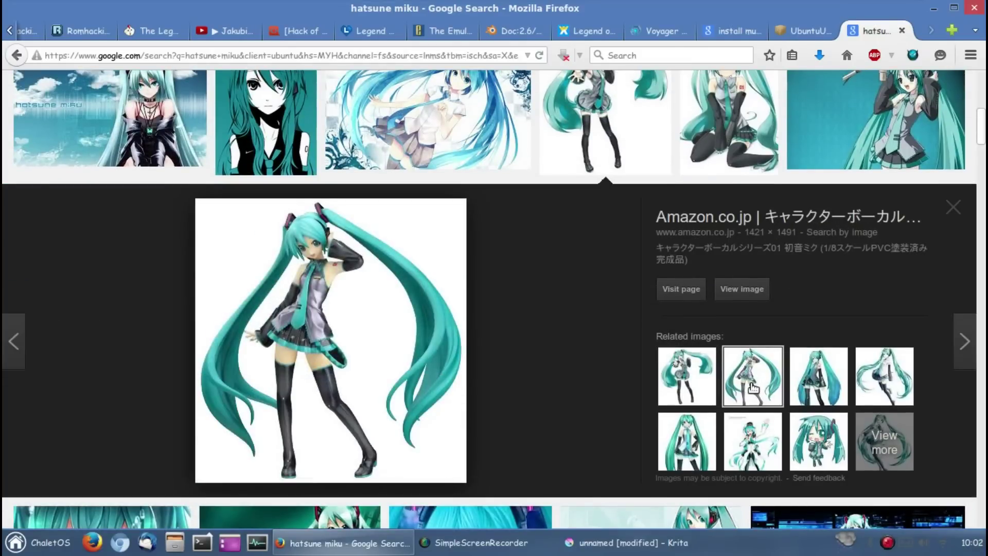
click(749, 288)
click(437, 297)
click(456, 318)
Back in Krita, handwrite a message and a name beside the sketch, then undo them
click(579, 540)
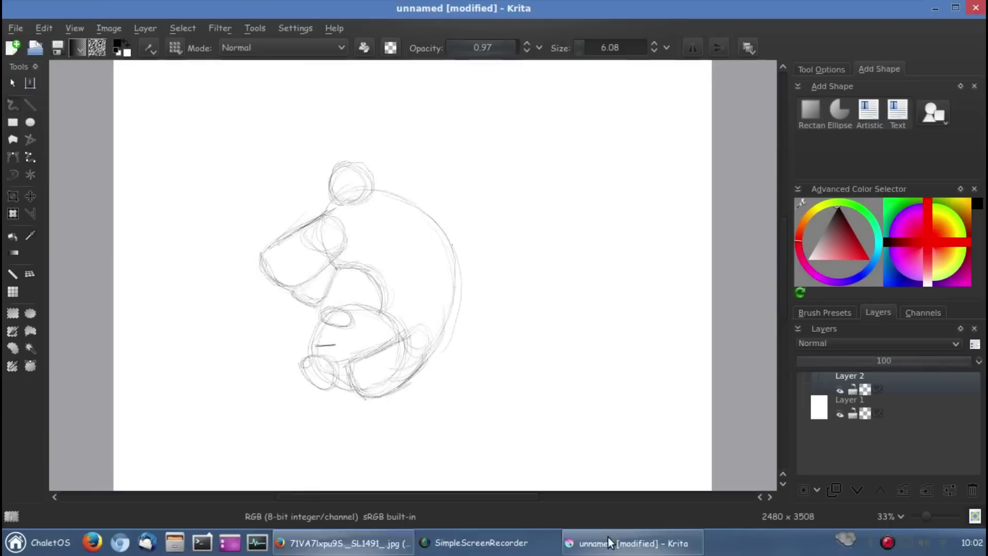
drag(492, 148, 528, 177)
drag(524, 281, 531, 319)
drag(562, 270, 600, 258)
drag(591, 350, 592, 363)
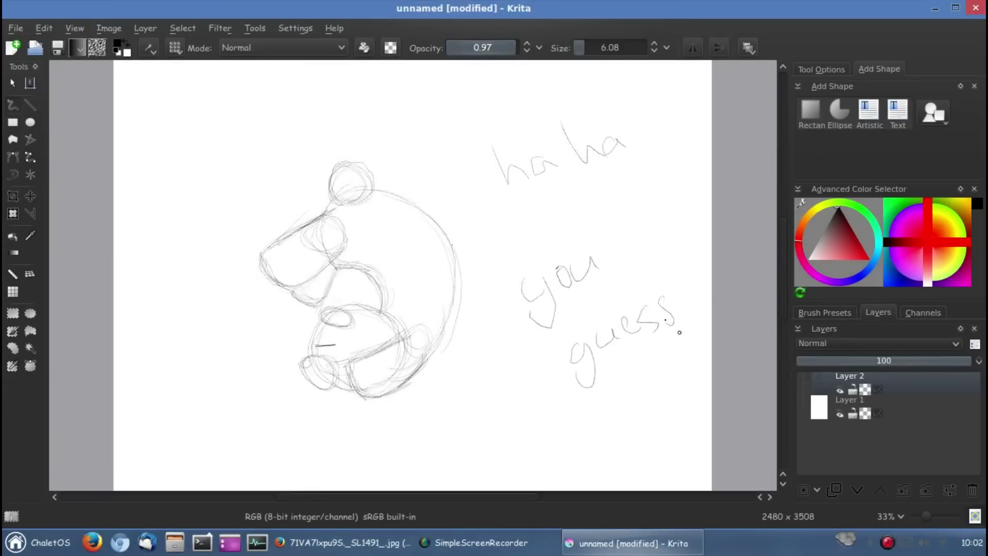
key(ctrl+z)
key(ctrl+z)
key(ctrl+z)
key(ctrl+z)
key(ctrl+z)
key(ctrl+z)
drag(486, 210, 528, 200)
drag(542, 175, 541, 193)
drag(548, 139, 580, 169)
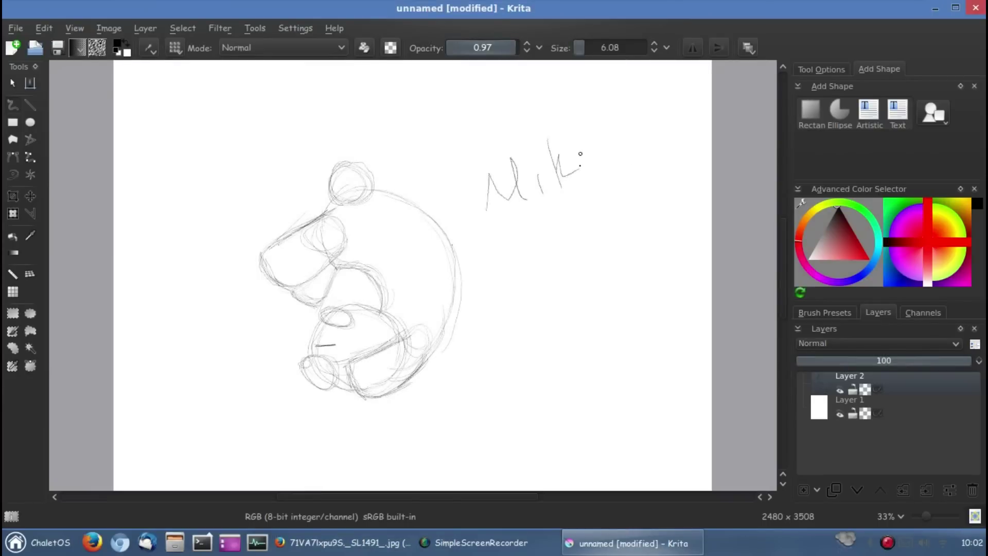
key(ctrl+z)
key(ctrl+z)
key(ctrl+z)
key(ctrl+z)
key(ctrl+z)
key(ctrl+z)
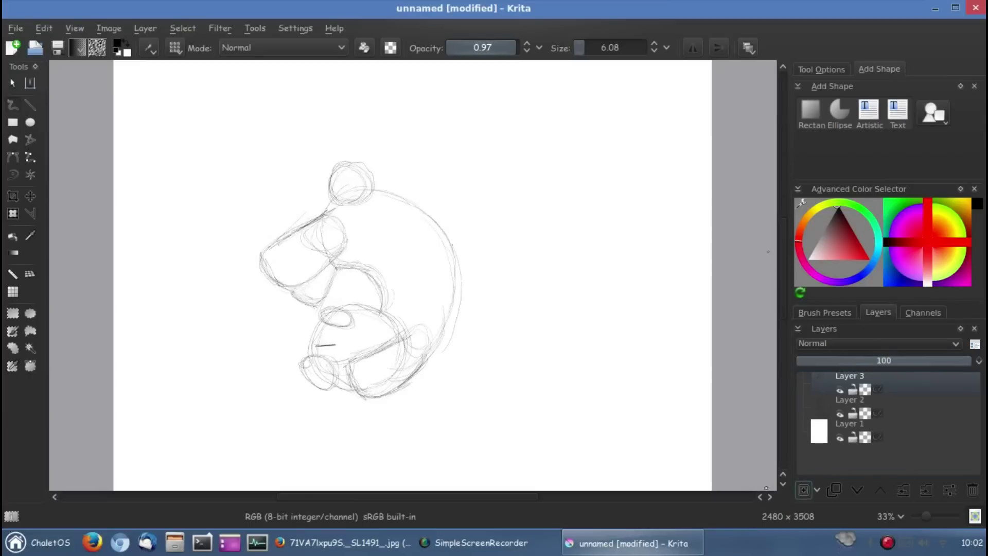
Glance at the Miku reference in Firefox, then return to Krita and zoom in
click(343, 543)
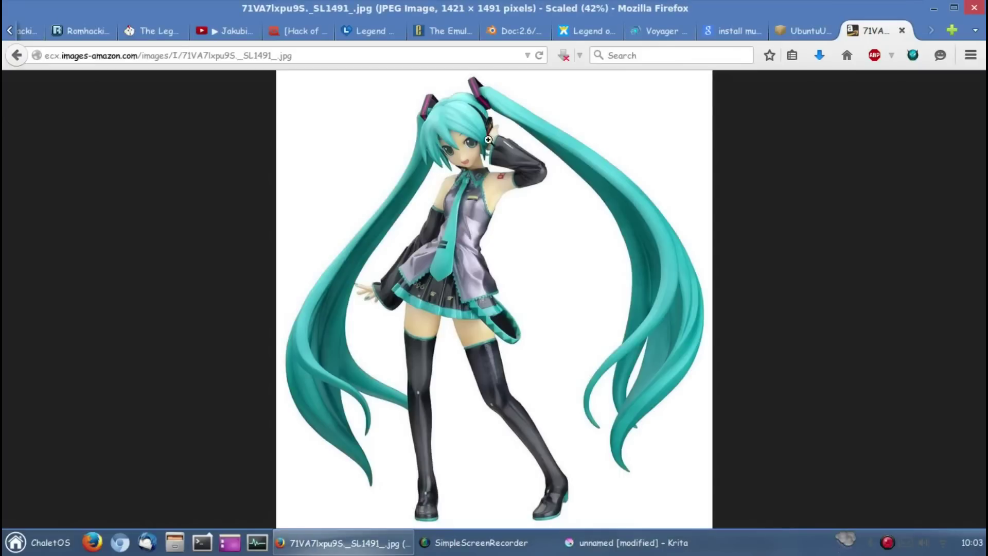
click(633, 543)
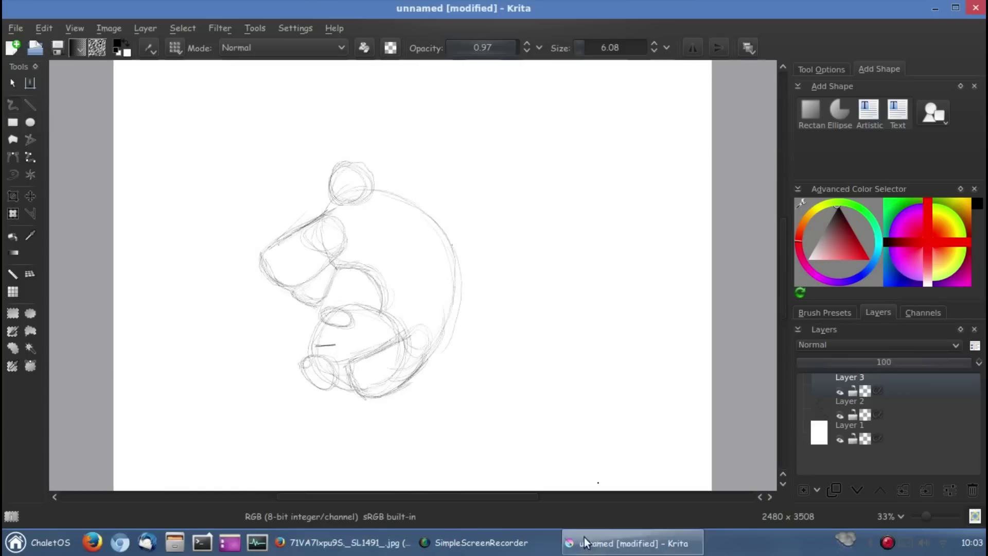
scroll(926, 513, up, 2)
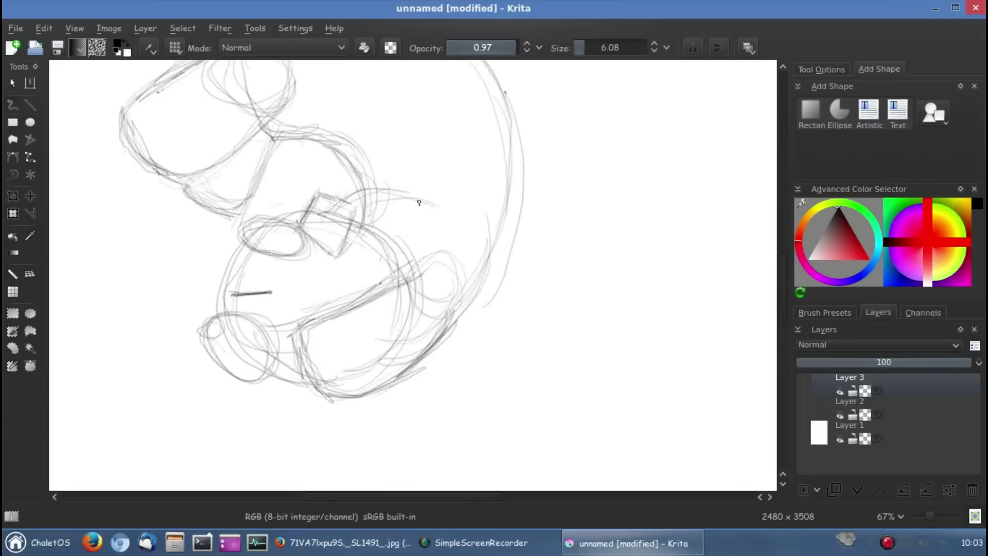
Sketch new right and lower curves of the figure, undoing the stray letter strokes
drag(419, 203, 548, 236)
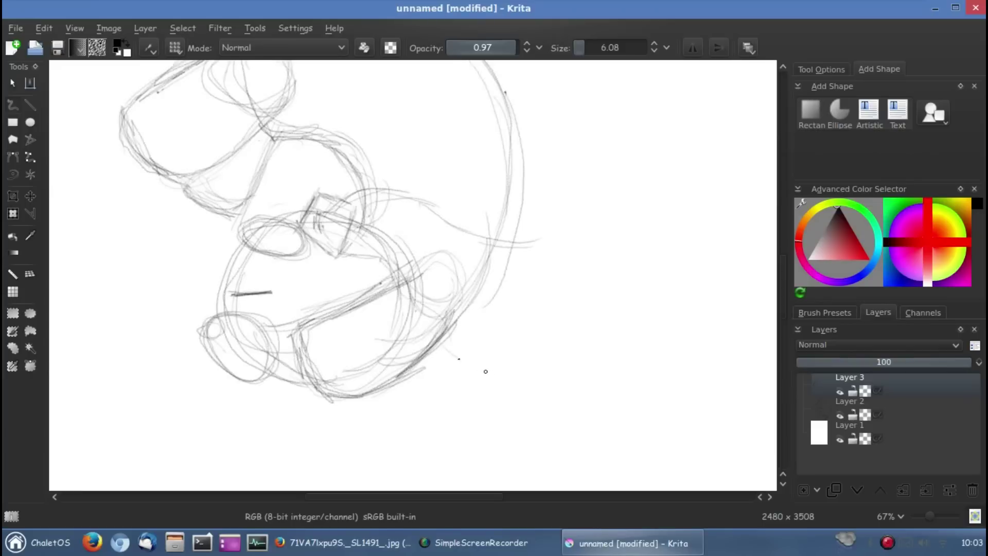
drag(441, 337, 562, 386)
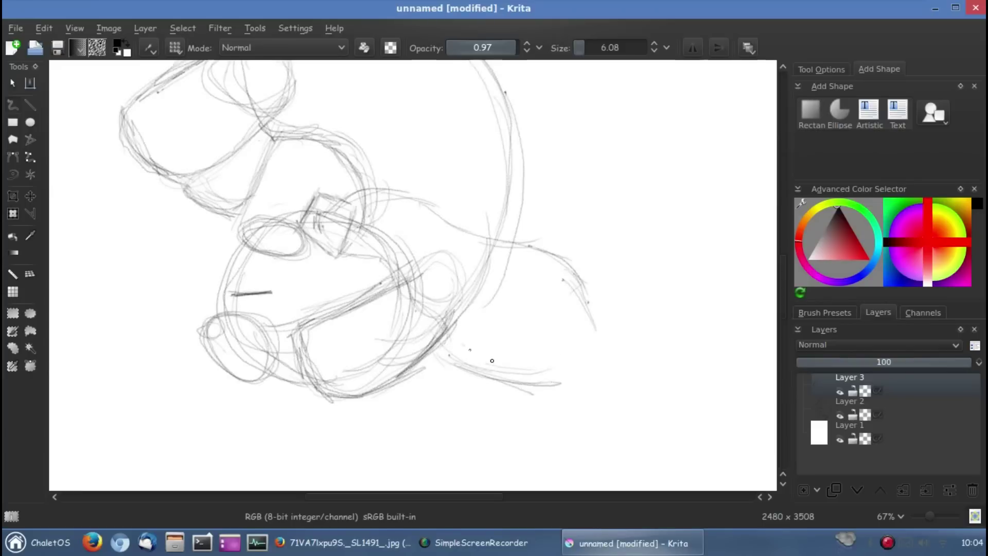
drag(566, 307, 600, 408)
drag(608, 235, 592, 227)
drag(617, 180, 625, 211)
drag(651, 168, 654, 198)
key(ctrl+z)
key(ctrl+z)
key(ctrl+z)
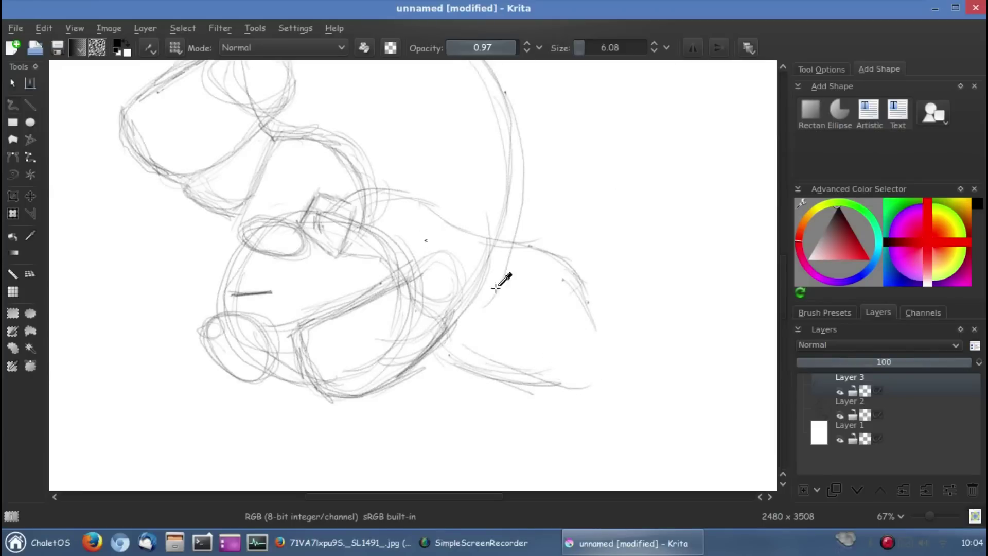
key(ctrl+z)
key(ctrl+z)
key(ctrl+z)
key(ctrl+z)
key(ctrl+z)
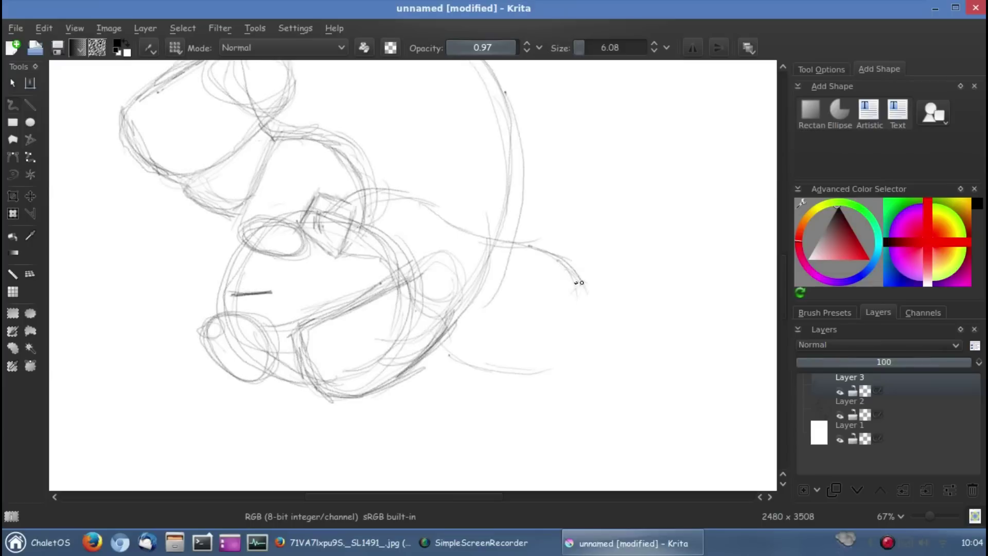
Ink dark lines along the lower and lower-right curves of the figure
drag(420, 305, 545, 384)
drag(476, 385, 597, 366)
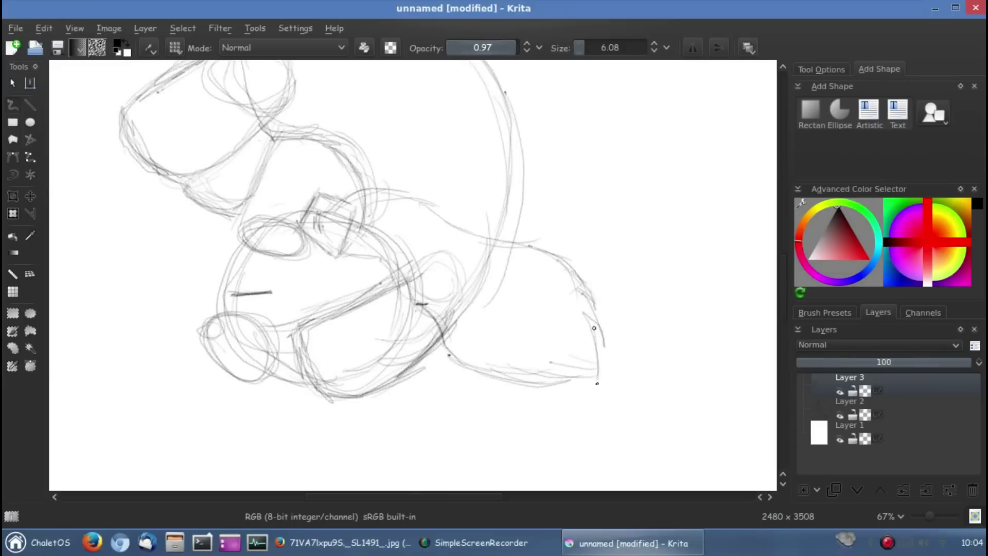
drag(595, 328, 453, 357)
drag(520, 376, 605, 342)
Pan around the sketch and briefly compare it with the Firefox reference
drag(287, 201, 278, 240)
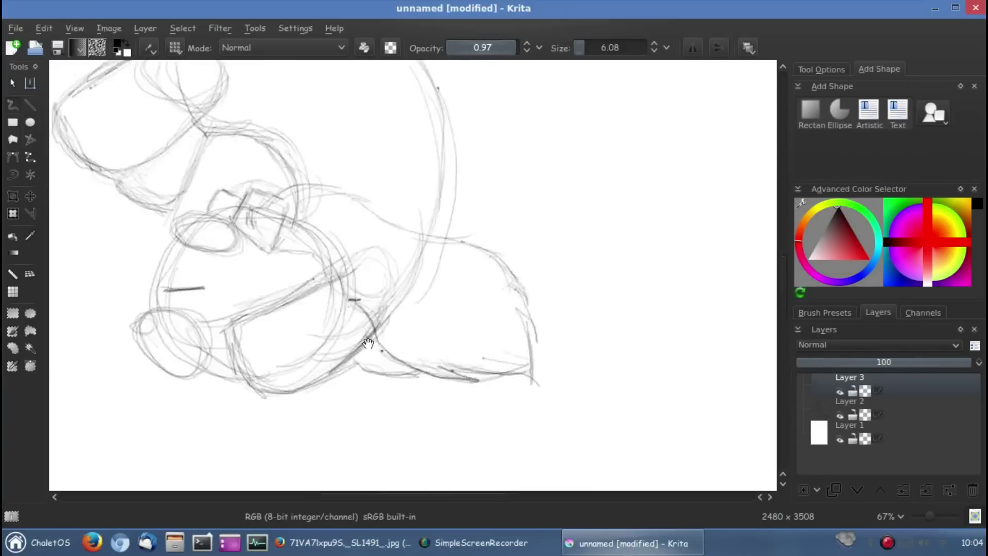
mouse_move(396, 135)
mouse_down()
mouse_move(473, 283)
mouse_move(265, 283)
mouse_up()
click(345, 543)
click(633, 543)
drag(410, 182, 360, 166)
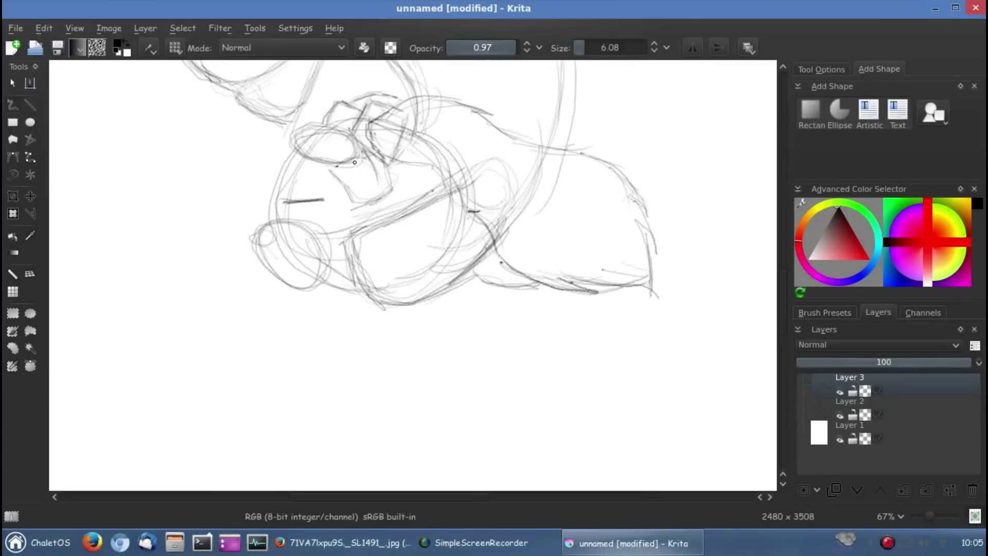
drag(281, 139, 375, 226)
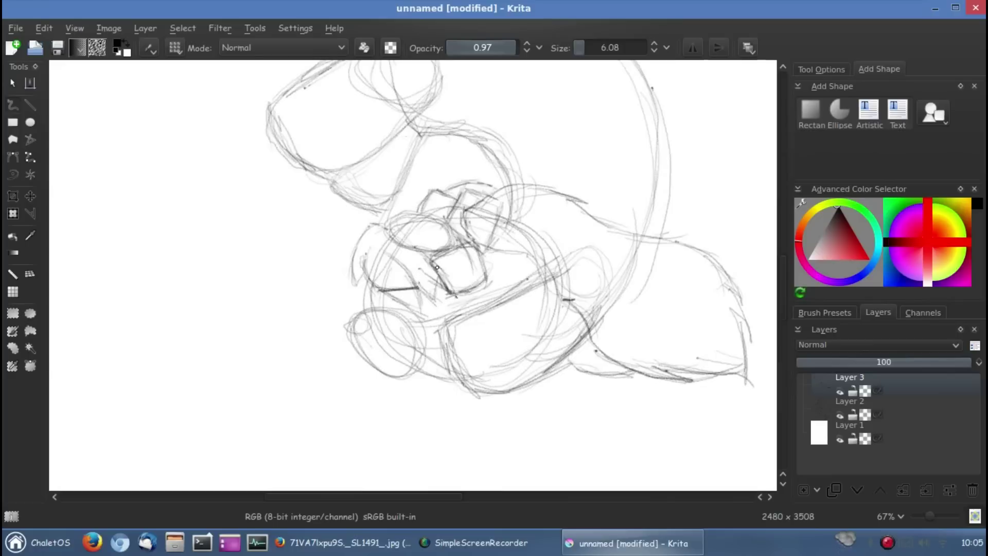
Scribble a quick 'hmm' note and X beside the sketch, undo it, and return to the reference
mouse_move(145, 267)
mouse_down()
mouse_move(232, 270)
mouse_move(272, 244)
mouse_up()
drag(234, 292, 232, 304)
drag(247, 291, 248, 291)
drag(261, 283, 261, 284)
drag(254, 279, 255, 282)
drag(237, 332, 247, 353)
drag(268, 315, 269, 335)
drag(208, 437, 227, 469)
drag(242, 430, 240, 453)
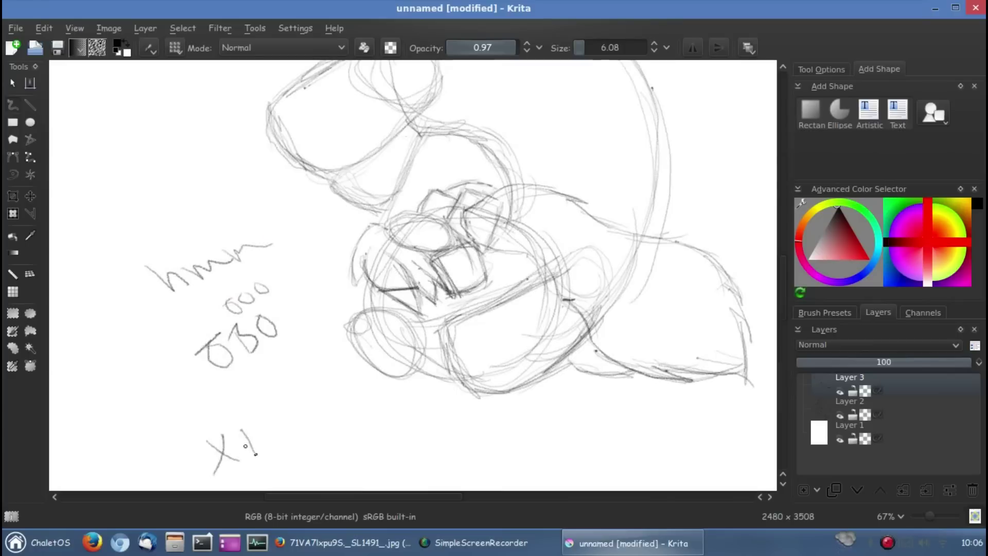
key(ctrl+z)
key(ctrl+z)
key(ctrl+z)
key(ctrl+z)
key(ctrl+z)
key(ctrl+z)
click(340, 542)
Search Google Images by the Miku figure image and scroll through the results
click(17, 55)
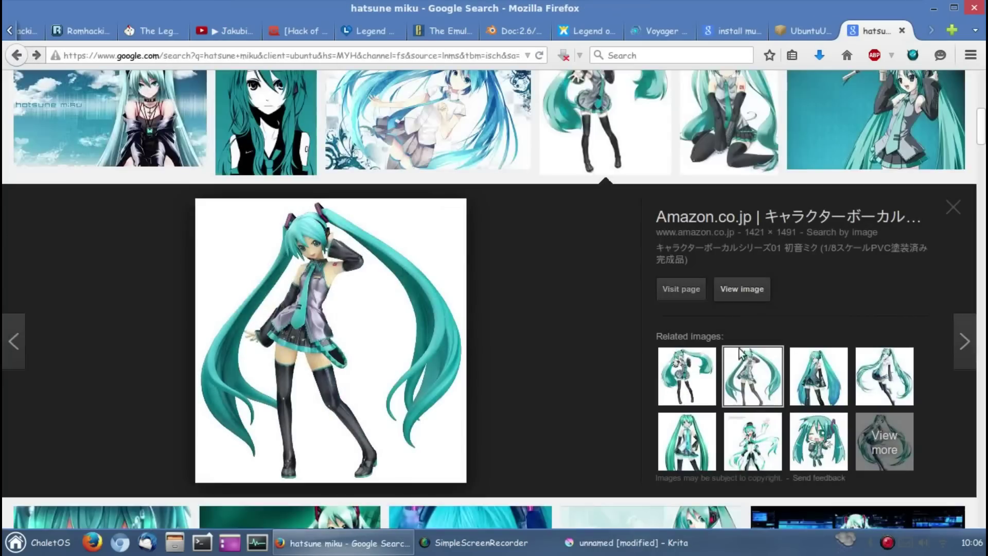
mouse_move(687, 377)
mouse_down()
mouse_move(856, 161)
mouse_move(801, 347)
mouse_up()
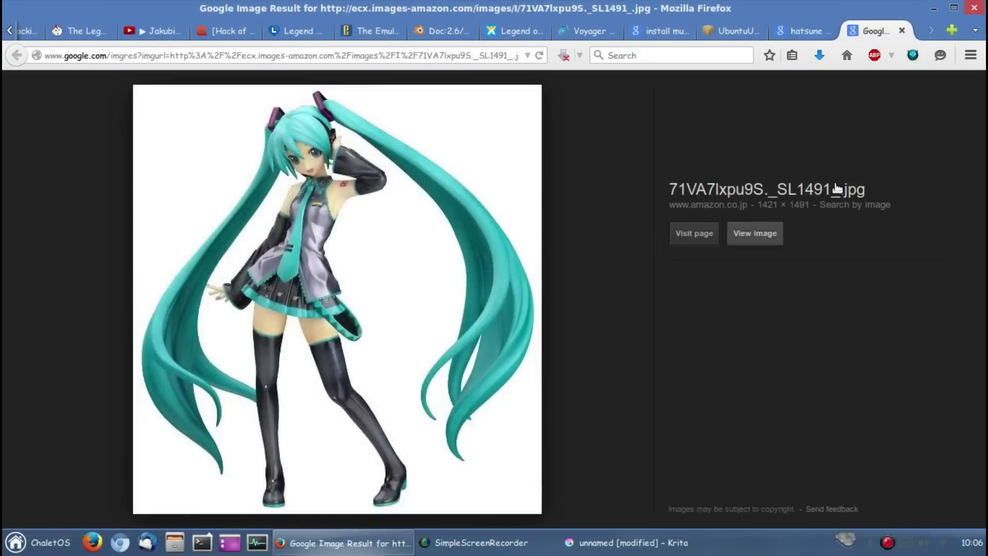
key(ctrl+Page_Up)
click(953, 207)
drag(980, 135, 978, 304)
Open the chibi Miku preview, then ink angled dark lines under the face in Krita
click(708, 268)
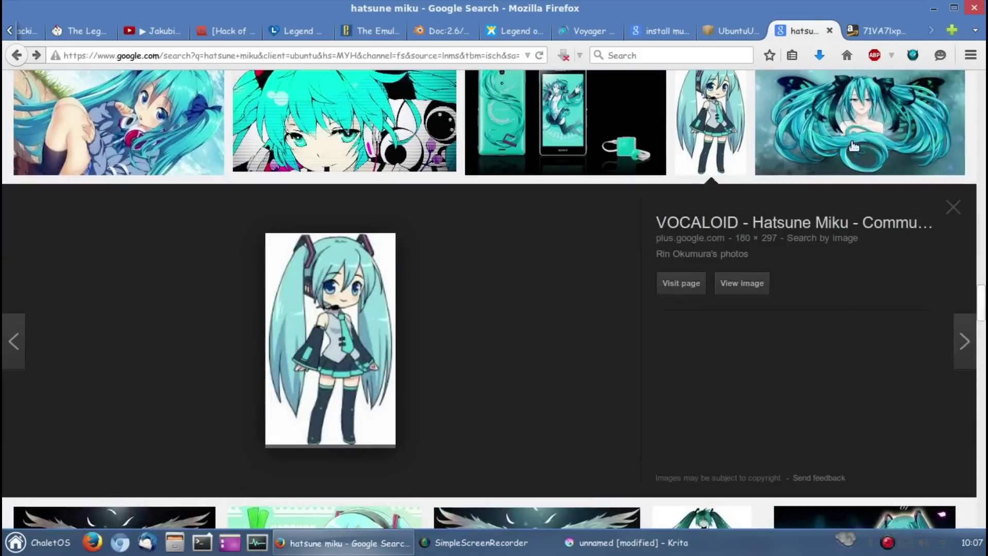
key(alt+Tab)
mouse_move(395, 262)
mouse_down()
mouse_move(425, 316)
mouse_move(453, 305)
mouse_up()
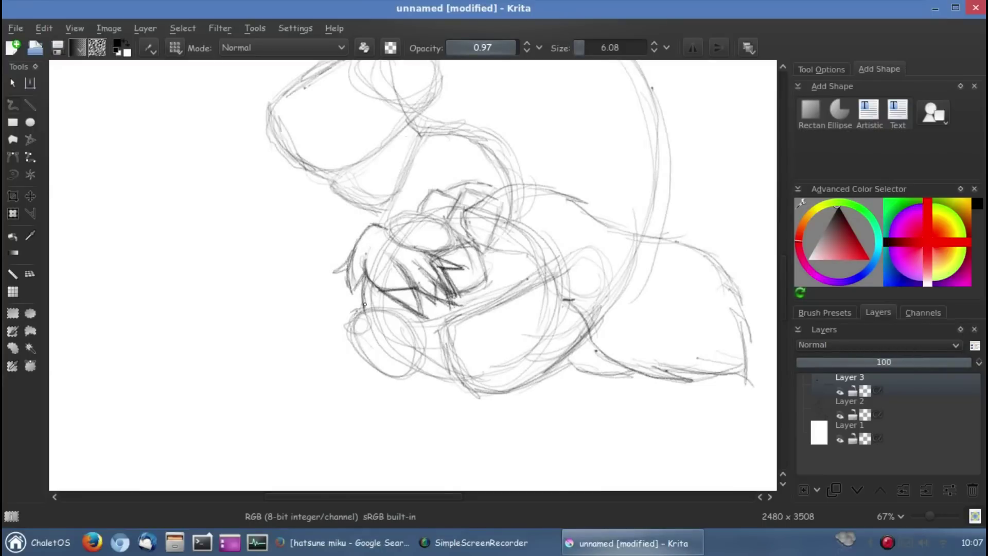
Pan the sketch, undo a scribbled X note, and glance at the Miku reference
drag(326, 285, 151, 455)
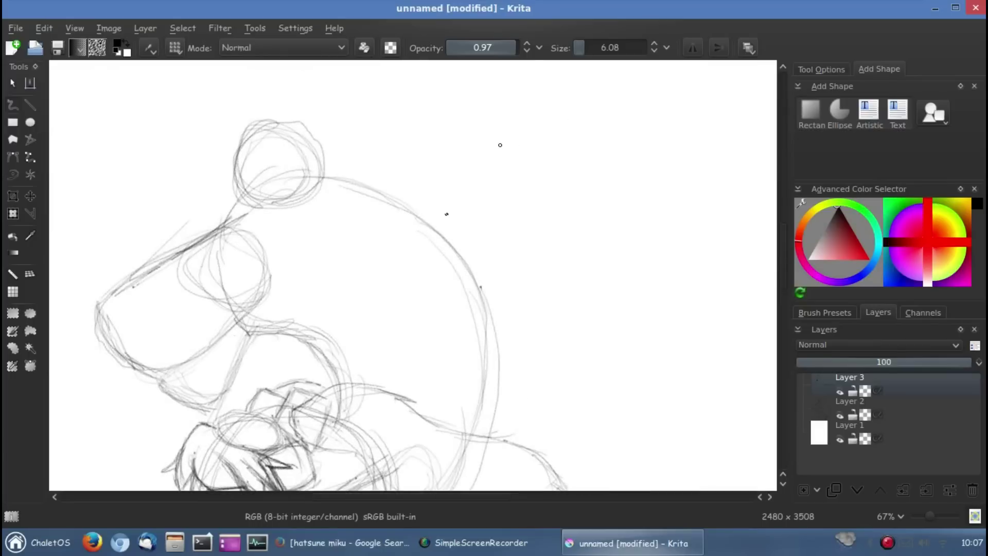
drag(502, 146, 535, 165)
drag(518, 149, 510, 176)
drag(536, 134, 550, 159)
key(ctrl+z)
key(ctrl+z)
scroll(567, 181, down, 5)
click(370, 546)
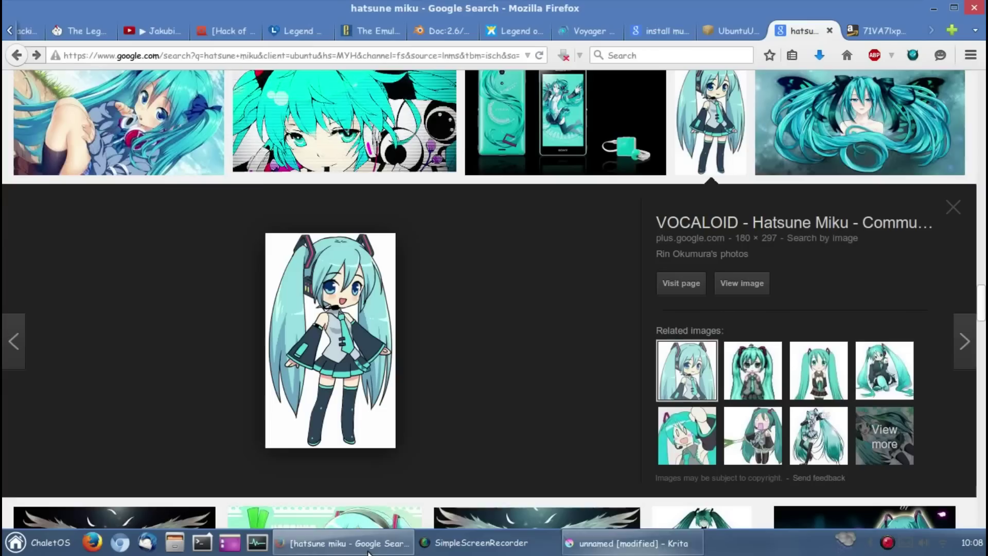
click(374, 546)
Ink darker curving strokes down the figure's contour and lower contours
drag(463, 291, 485, 340)
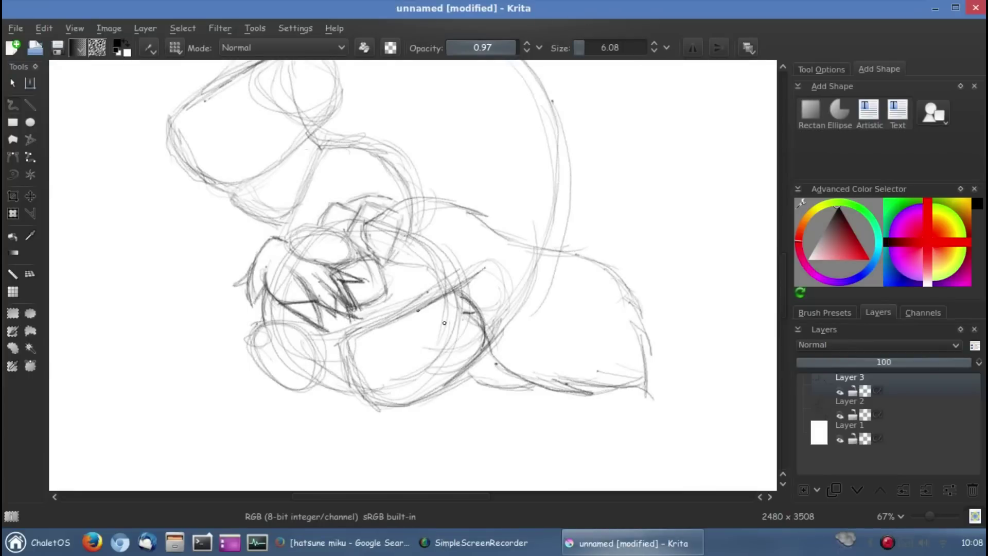
drag(444, 297, 473, 368)
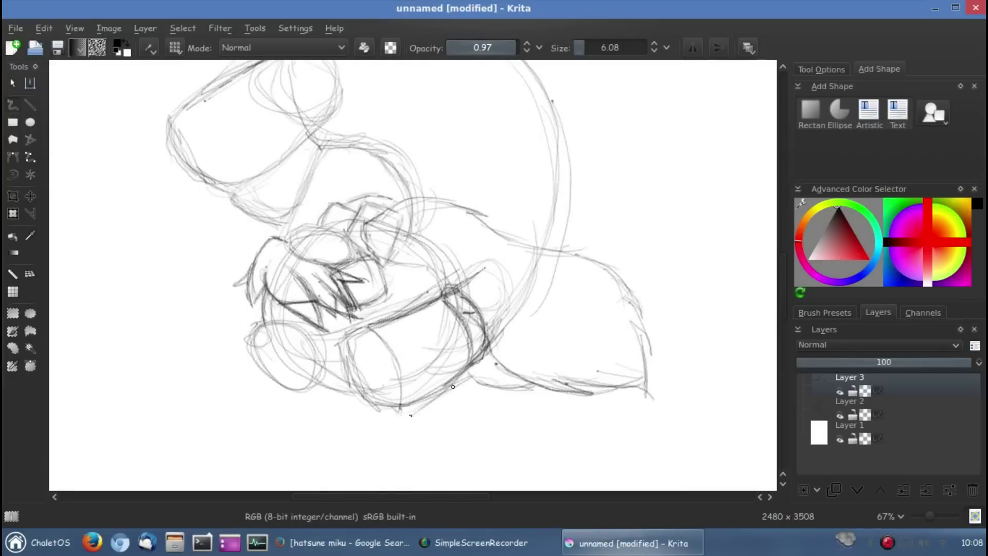
drag(453, 387, 402, 415)
drag(483, 352, 430, 392)
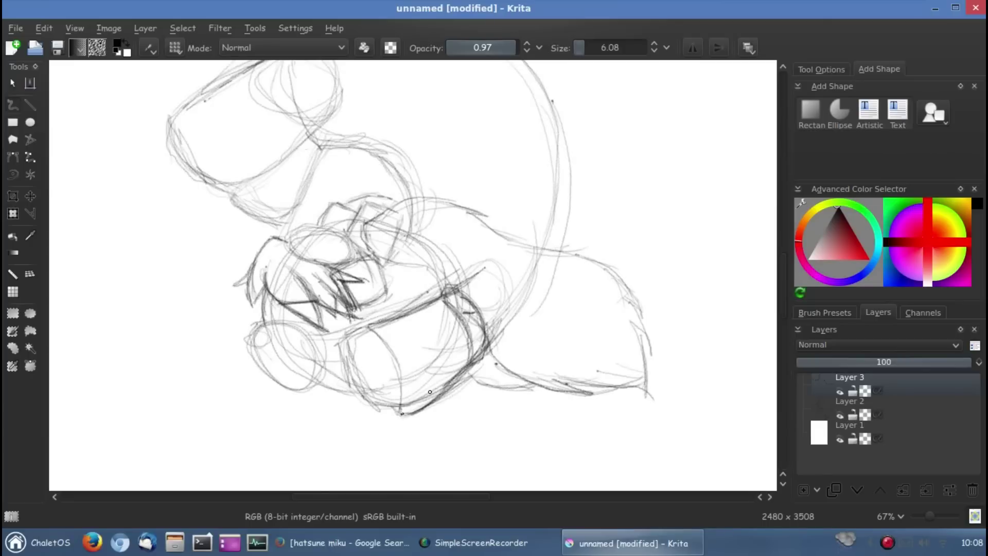
mouse_move(381, 352)
mouse_down()
mouse_move(399, 412)
mouse_move(384, 448)
mouse_up()
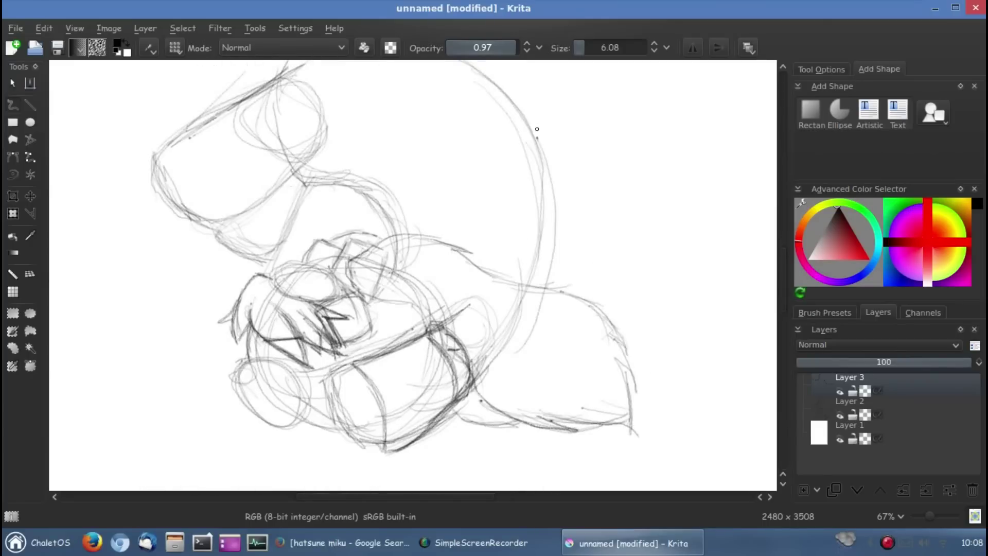
Trace the big right arc and the head's upper-left outline in dark ink
drag(538, 136, 522, 288)
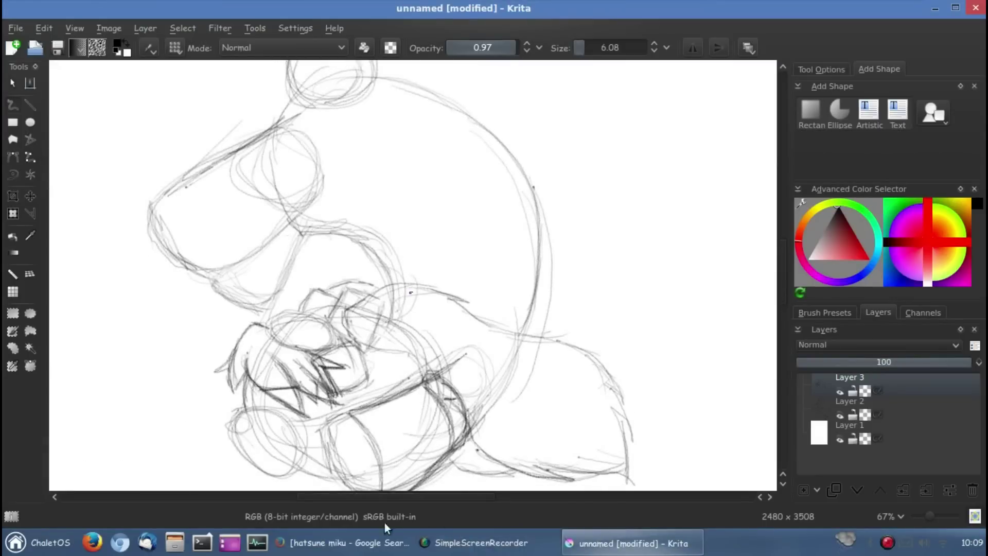
click(390, 550)
click(389, 550)
mouse_move(451, 150)
mouse_down()
mouse_move(486, 130)
mouse_move(384, 244)
mouse_up()
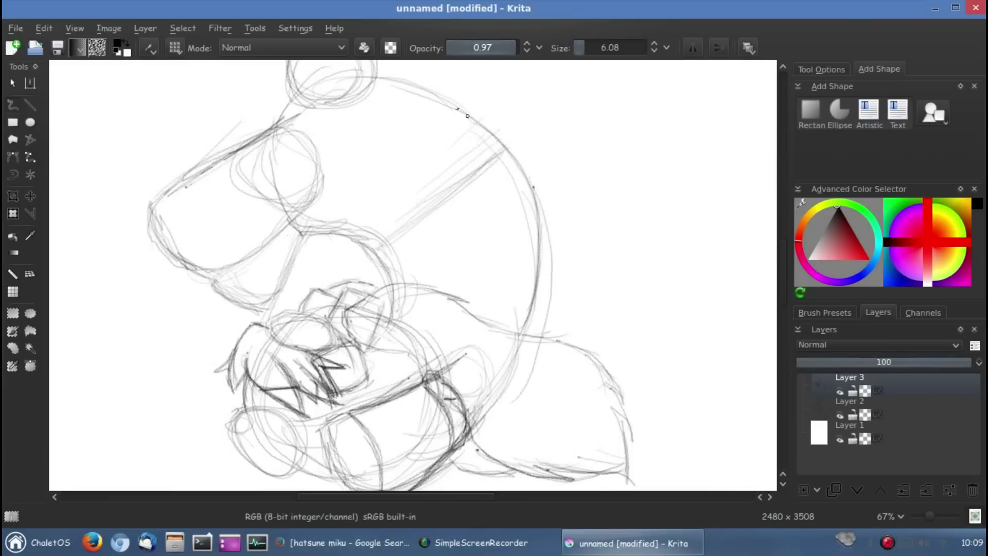
drag(467, 115, 472, 198)
drag(238, 177, 181, 315)
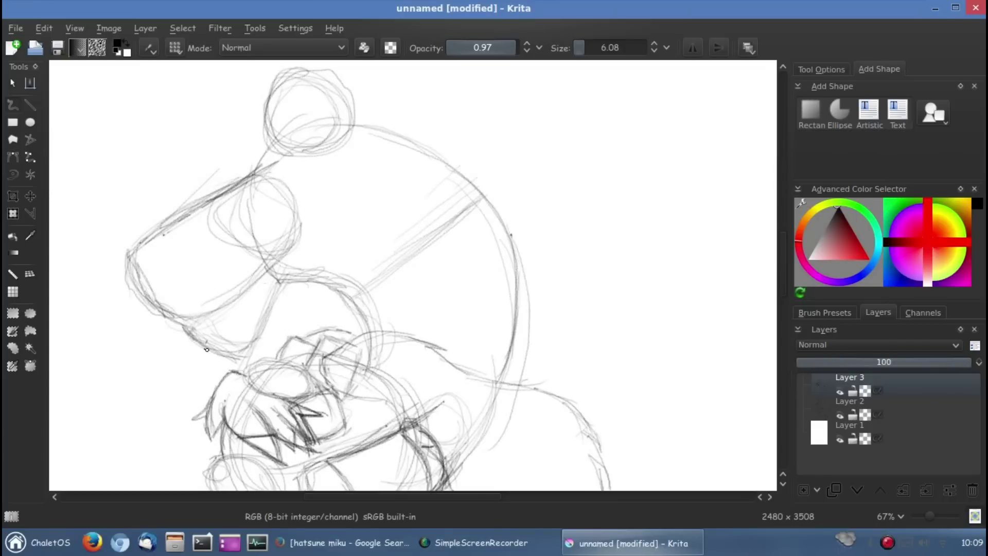
Darken the right side and top of the large circle
drag(485, 360, 415, 320)
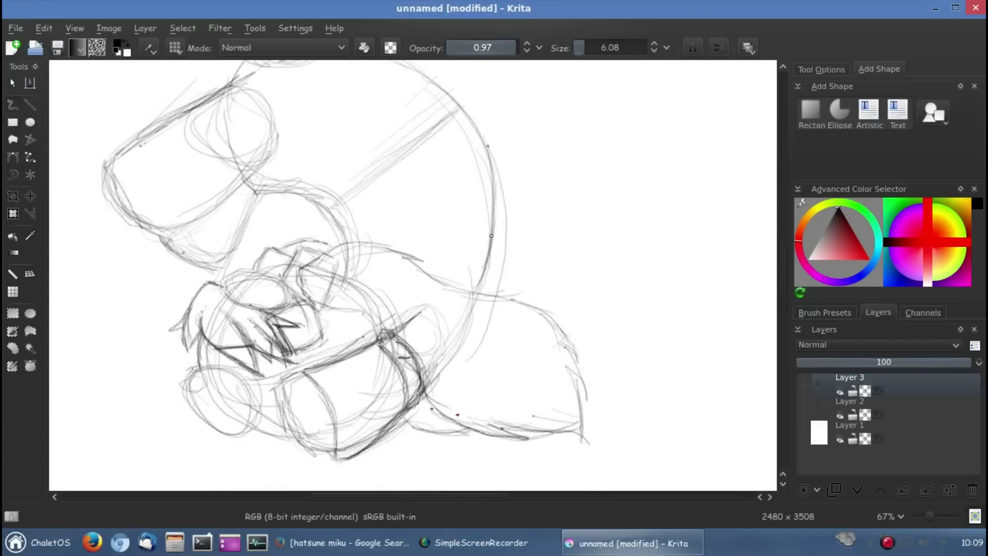
drag(469, 118, 489, 285)
mouse_move(453, 108)
mouse_down()
mouse_move(373, 111)
mouse_move(329, 211)
mouse_up()
drag(490, 156, 471, 312)
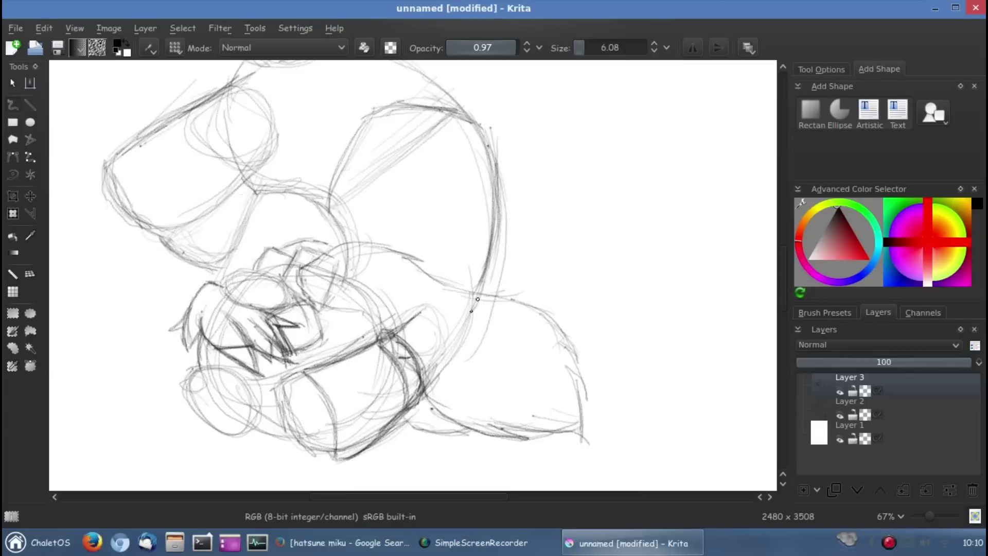
drag(252, 194, 278, 279)
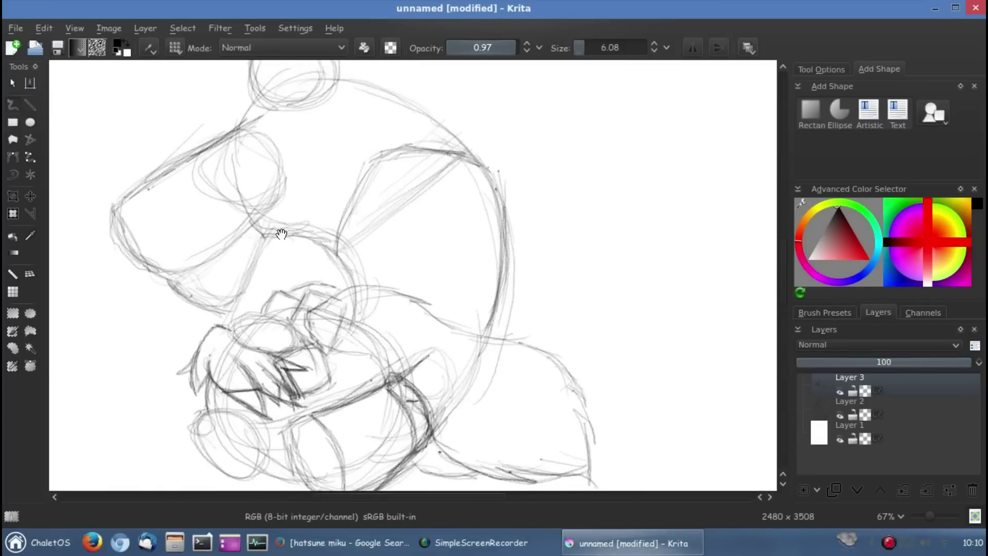
Remove a handwritten 'oh my' note from the canvas with undo
drag(544, 114, 583, 154)
drag(568, 201, 622, 211)
drag(641, 177, 656, 244)
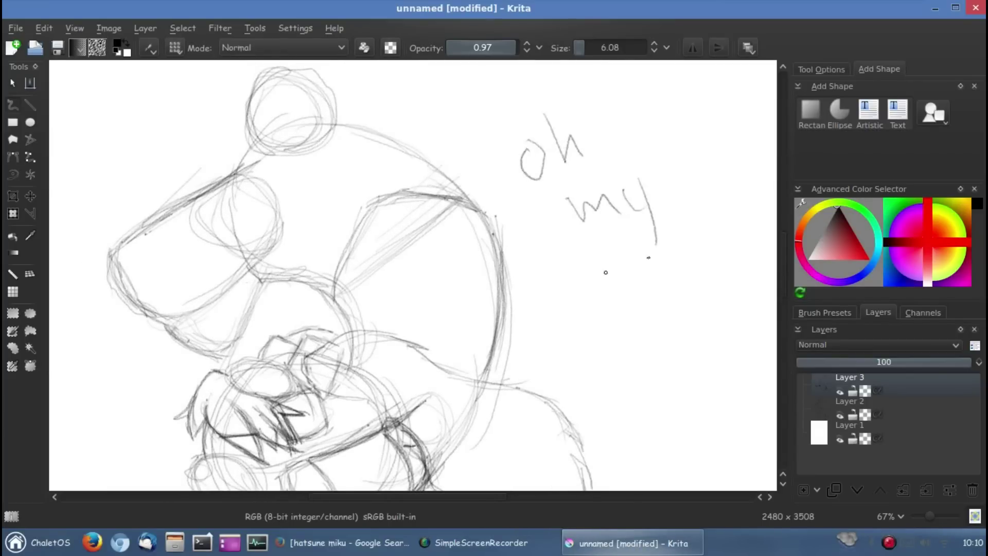
drag(582, 406, 625, 360)
mouse_move(634, 422)
mouse_down()
mouse_move(659, 376)
mouse_move(719, 360)
mouse_up()
key(ctrl+z)
key(ctrl+z)
key(ctrl+z)
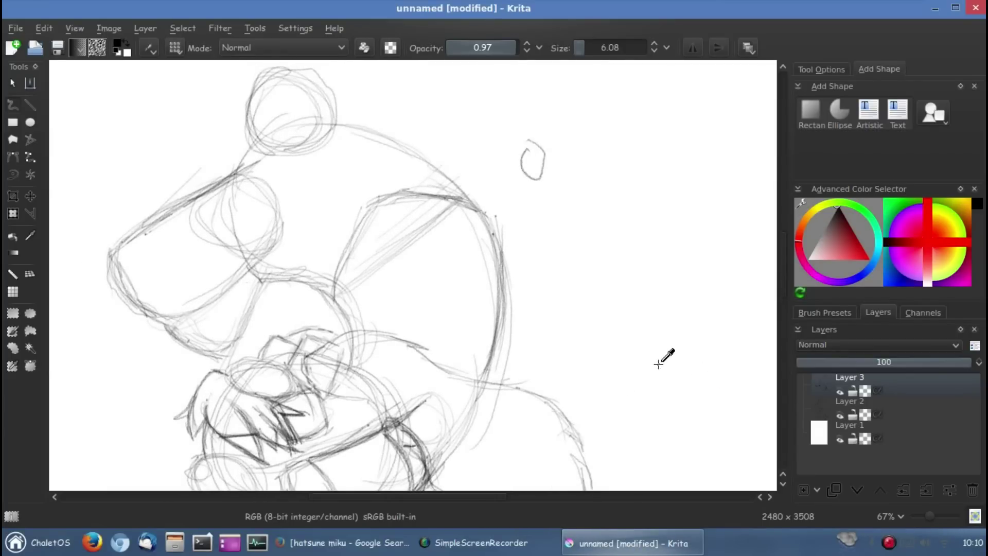
key(ctrl+z)
key(ctrl+z)
key(ctrl+z)
click(824, 312)
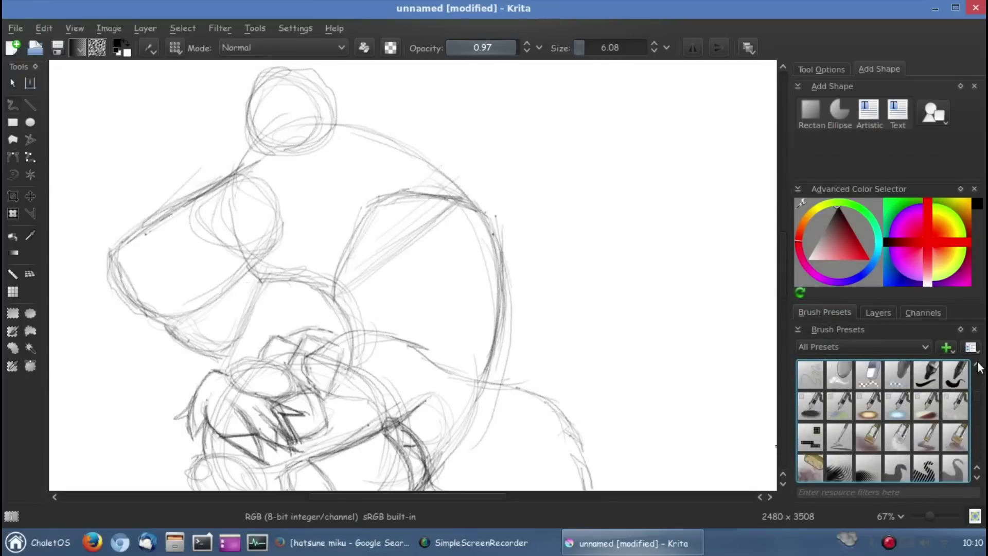
Erase the circle on top of the head on Layer 2 with an eraser brush
click(928, 437)
click(877, 312)
click(830, 398)
mouse_move(248, 123)
mouse_down()
mouse_move(276, 159)
mouse_move(324, 126)
mouse_move(292, 69)
mouse_up()
With a pencil brush, redraw the head top, an oval eye, and the head outline
click(824, 312)
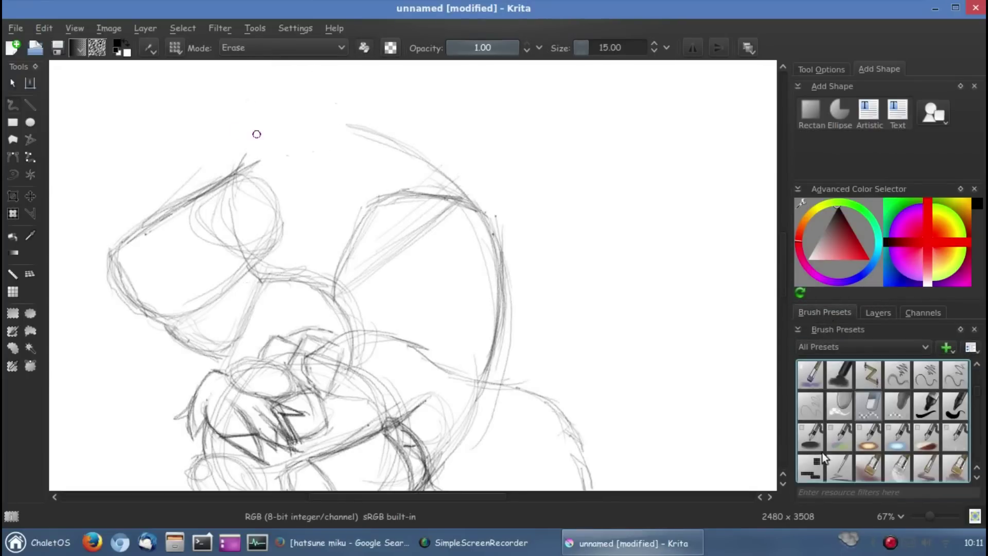
scroll(823, 453, down, 3)
click(868, 406)
mouse_move(346, 123)
mouse_down()
mouse_move(269, 127)
mouse_move(229, 169)
mouse_move(292, 124)
mouse_up()
drag(270, 129, 227, 170)
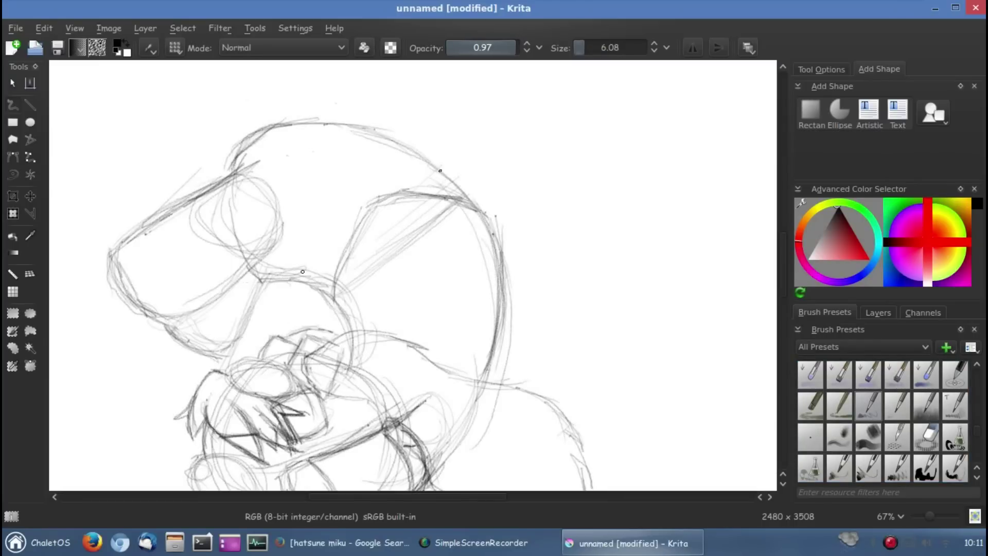
mouse_move(302, 272)
mouse_down()
mouse_move(250, 280)
mouse_move(353, 332)
mouse_up()
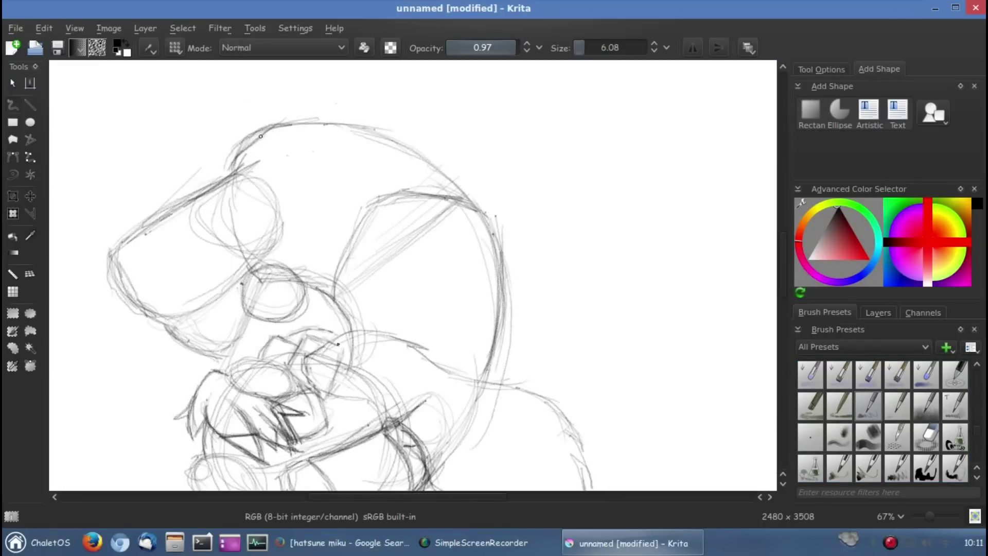
drag(388, 130, 478, 212)
Remove handwritten 'Ah' and 'better' notes beside the head with undo
drag(530, 181, 561, 186)
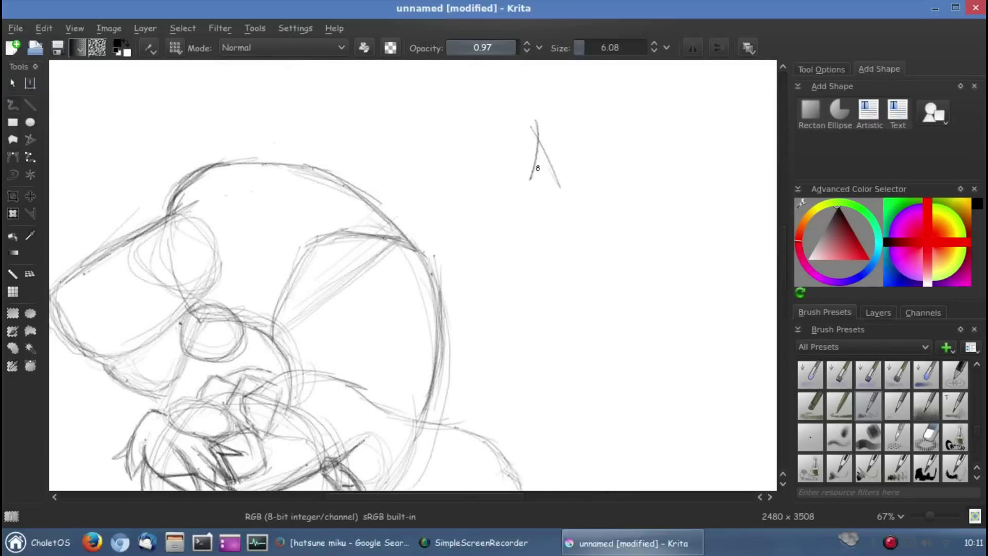
drag(563, 135, 597, 175)
drag(555, 235, 592, 265)
drag(621, 206, 698, 211)
drag(592, 309, 592, 337)
drag(610, 309, 610, 333)
mouse_move(587, 355)
mouse_down()
mouse_move(637, 360)
mouse_move(515, 308)
mouse_move(602, 450)
mouse_up()
key(ctrl+z)
key(ctrl+z)
key(ctrl+z)
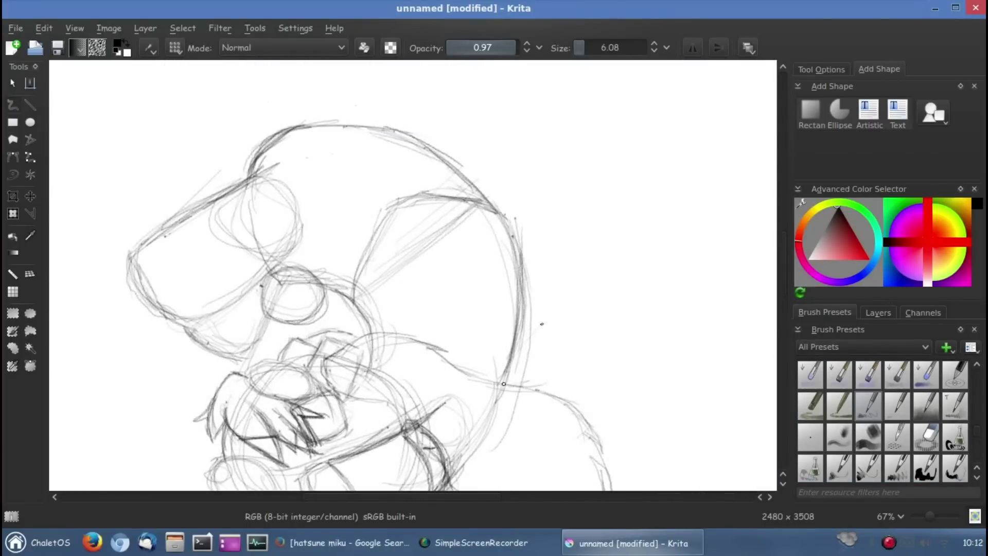
Add pencil marks right of the head outline and undo a quick note
mouse_move(512, 349)
mouse_down()
mouse_move(551, 362)
mouse_move(516, 256)
mouse_up()
mouse_move(649, 267)
mouse_down()
mouse_move(636, 317)
mouse_move(694, 311)
mouse_up()
key(ctrl+z)
key(ctrl+z)
key(ctrl+z)
Check the chibi reference, then darken the head top and the hat's front and left lines
click(379, 542)
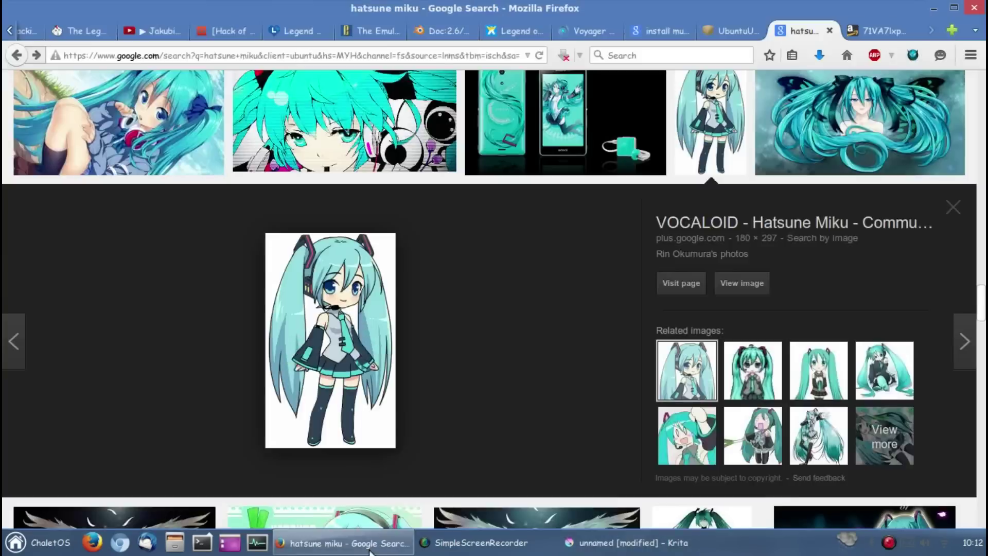
click(634, 543)
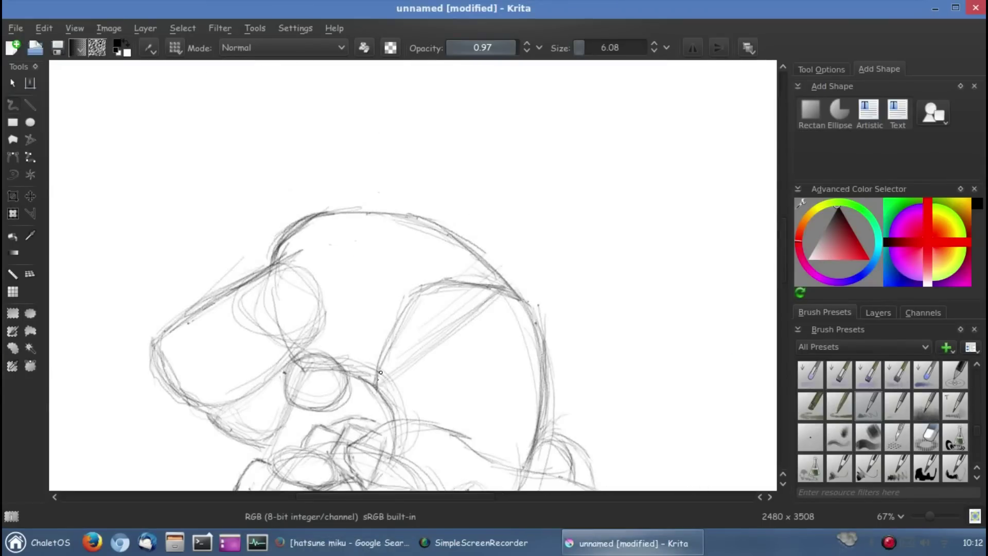
mouse_move(381, 372)
mouse_down()
mouse_move(509, 291)
mouse_move(452, 236)
mouse_up()
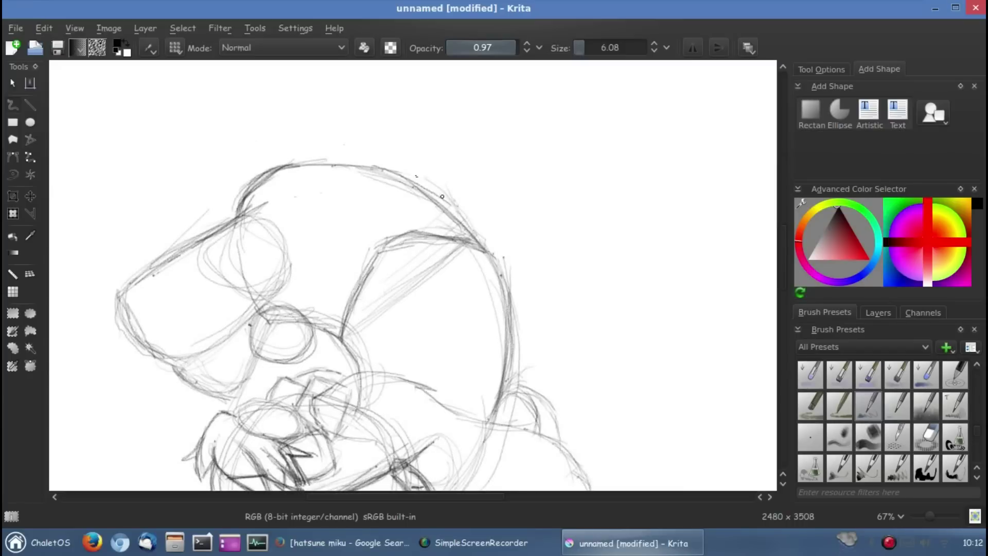
drag(334, 164, 281, 261)
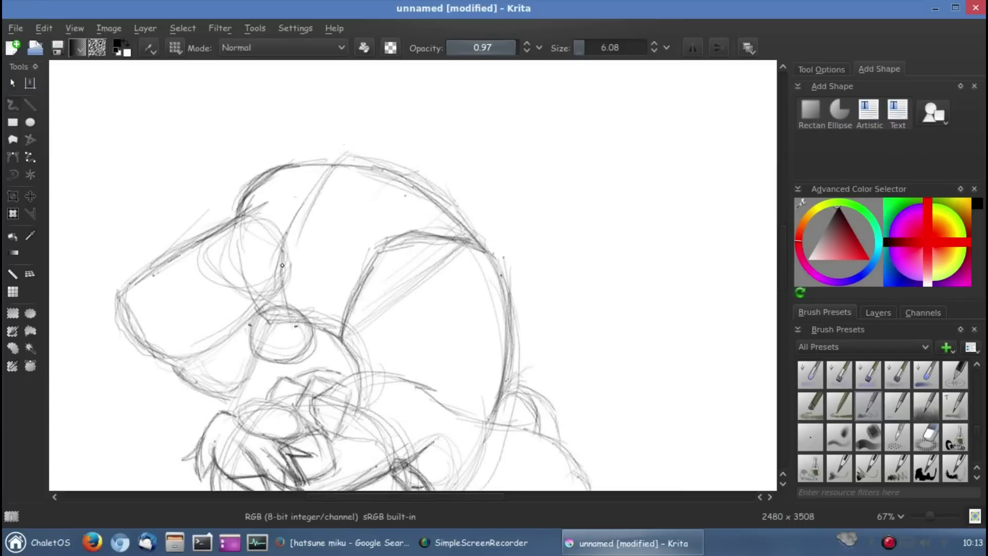
drag(324, 173, 262, 292)
Reinforce the hat's left side, brim and top edge up to its peak
drag(303, 155, 459, 221)
drag(340, 336, 309, 361)
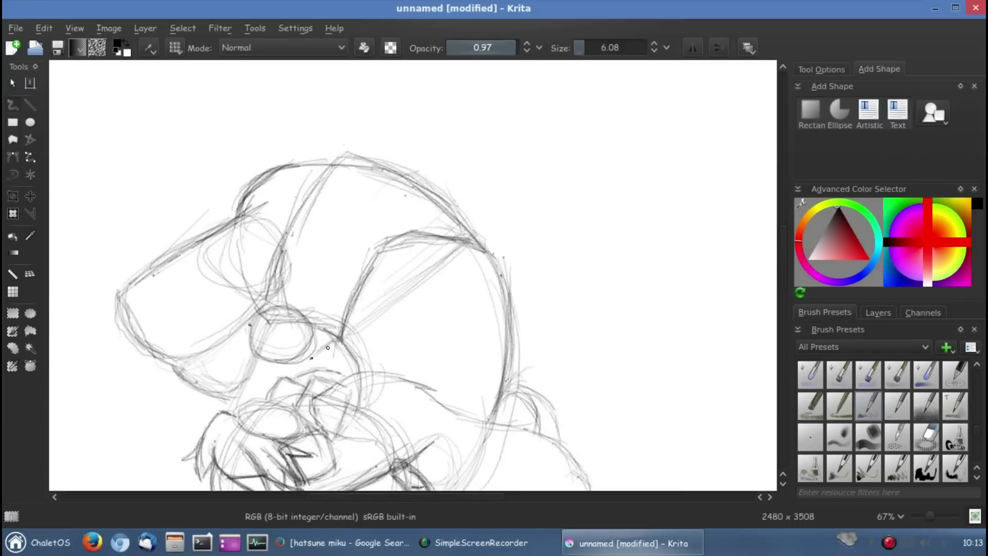
drag(275, 247, 262, 350)
drag(268, 268, 278, 368)
mouse_move(335, 157)
mouse_down()
mouse_move(302, 217)
mouse_move(474, 226)
mouse_move(293, 227)
mouse_up()
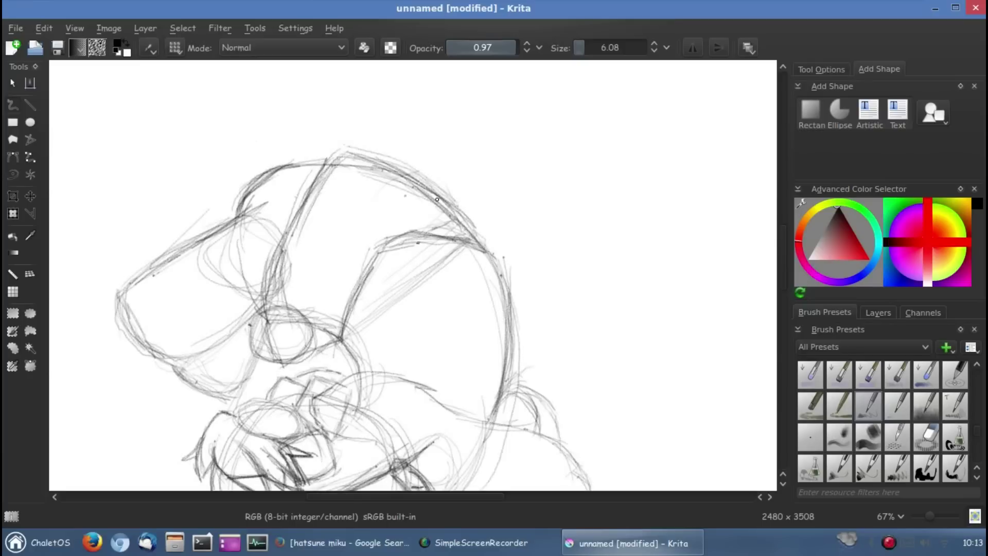
drag(453, 219, 376, 139)
drag(419, 173, 374, 135)
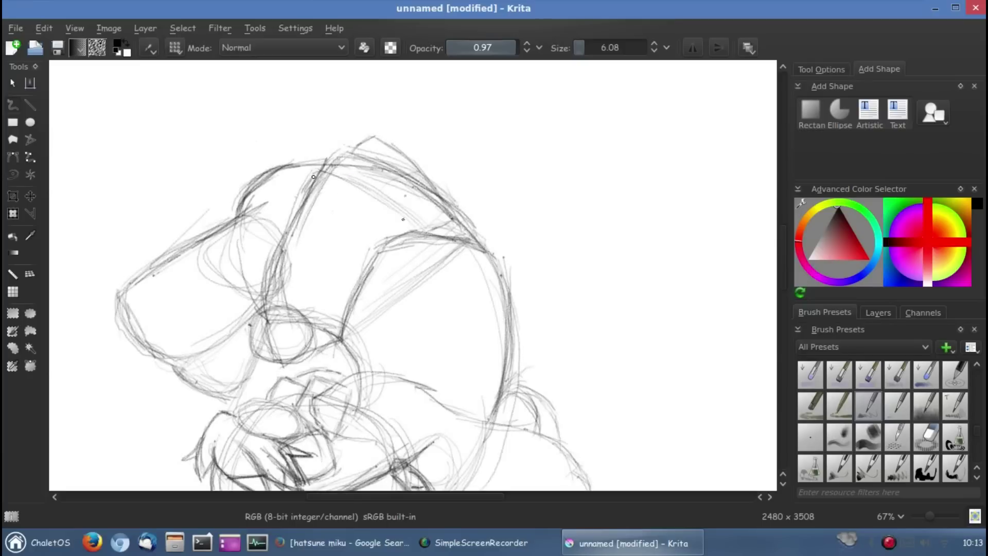
Darken the cap's upper-left edge, lower outline and upper-right edge
drag(318, 175, 301, 208)
drag(309, 169, 370, 200)
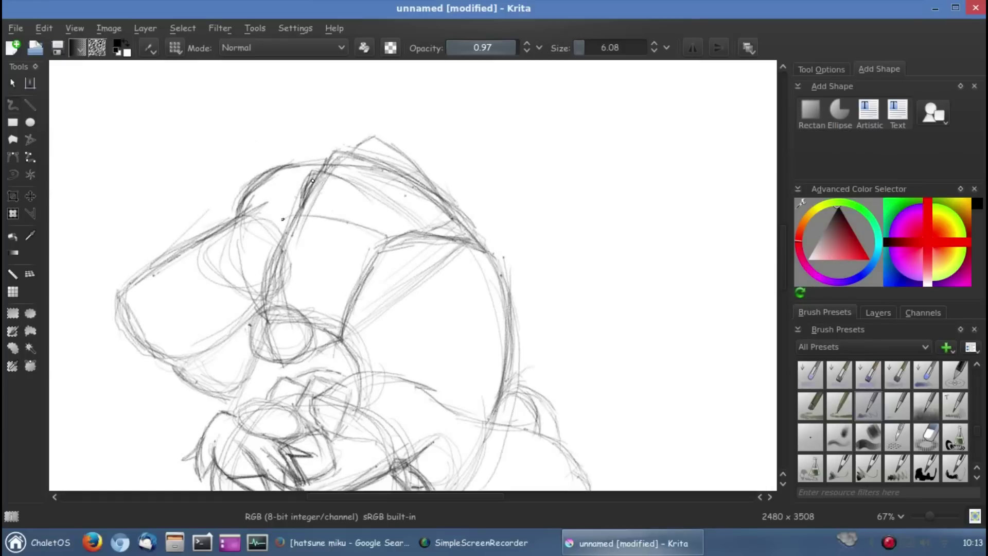
mouse_move(289, 216)
mouse_down()
mouse_move(276, 241)
mouse_move(381, 237)
mouse_move(273, 245)
mouse_up()
drag(288, 214, 370, 234)
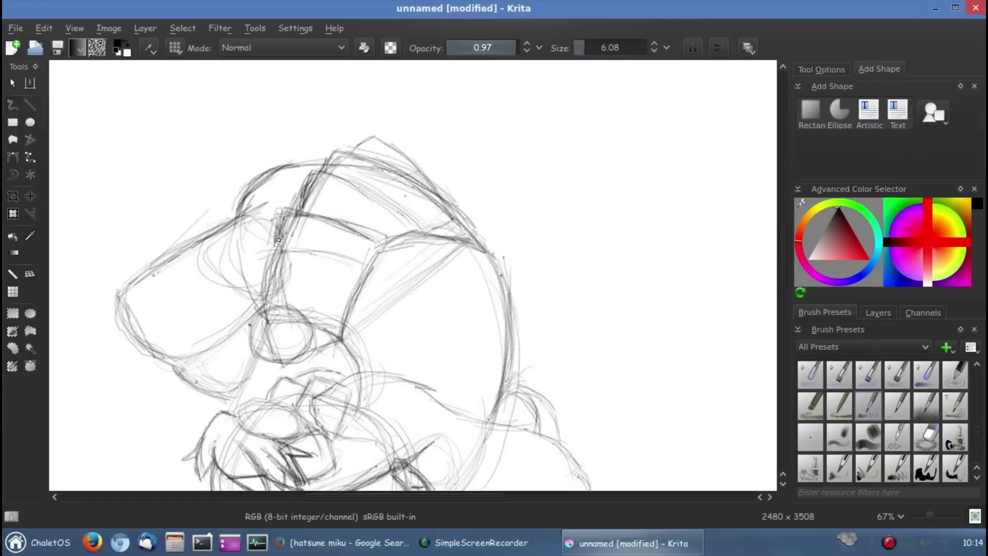
drag(340, 178, 404, 229)
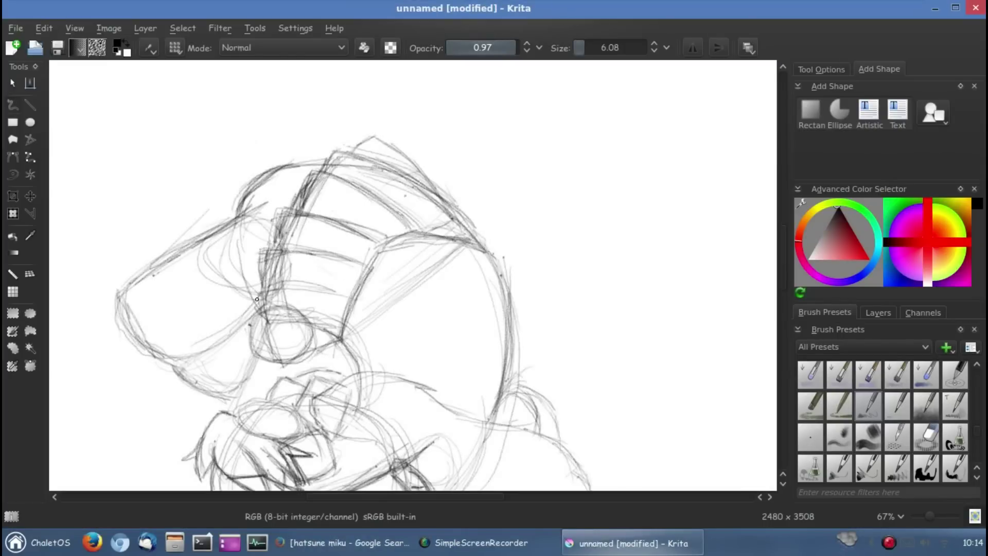
Darken the lines around the eye and cap
drag(333, 344, 286, 370)
mouse_move(260, 289)
mouse_down()
mouse_move(333, 324)
mouse_move(350, 296)
mouse_up()
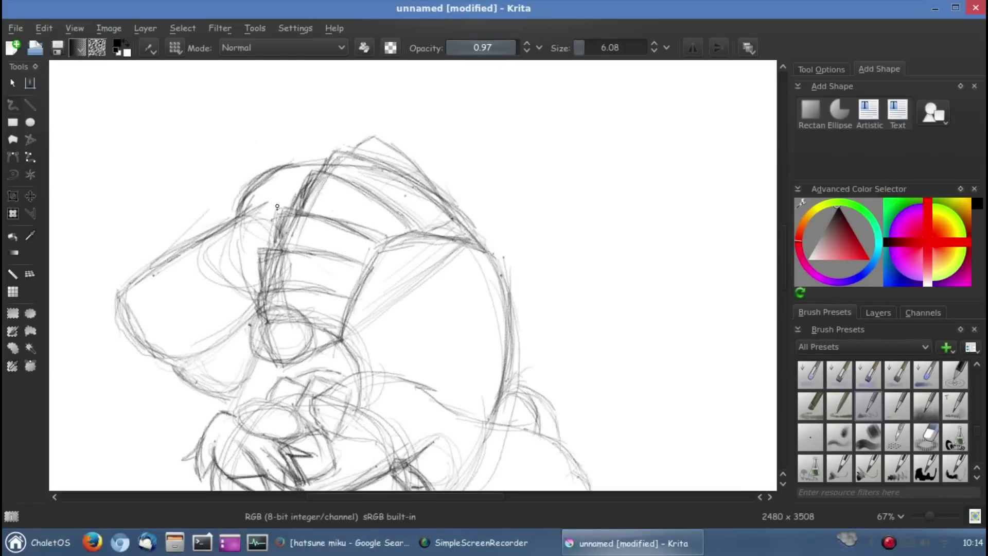
drag(301, 206, 265, 250)
mouse_move(477, 257)
mouse_down()
mouse_move(455, 208)
mouse_move(469, 337)
mouse_up()
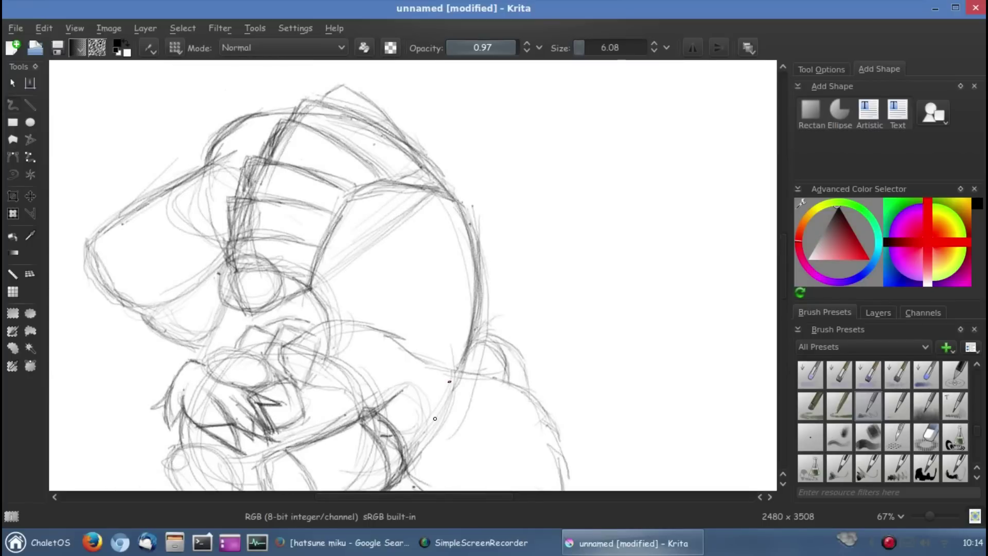
Open a full-size Miku reference image in Firefox, then return to Krita
key(alt+Tab)
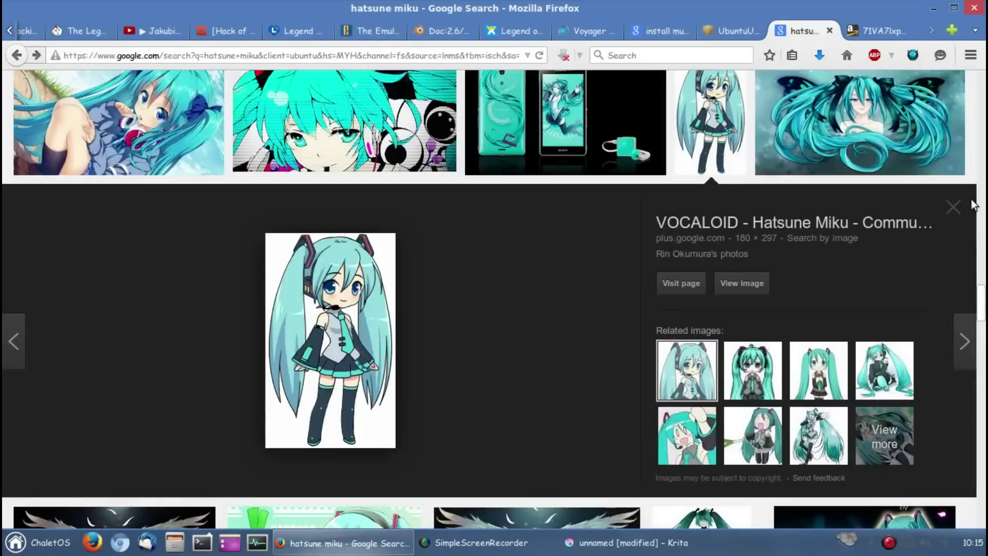
scroll(977, 323, down, 5)
scroll(977, 323, down, 3)
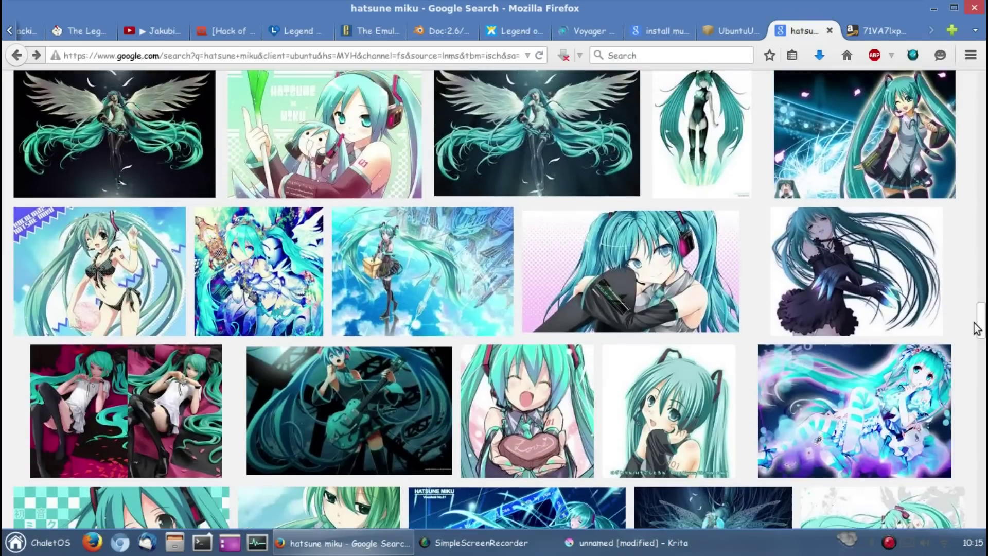
scroll(901, 257, up, 3)
click(849, 231)
click(743, 284)
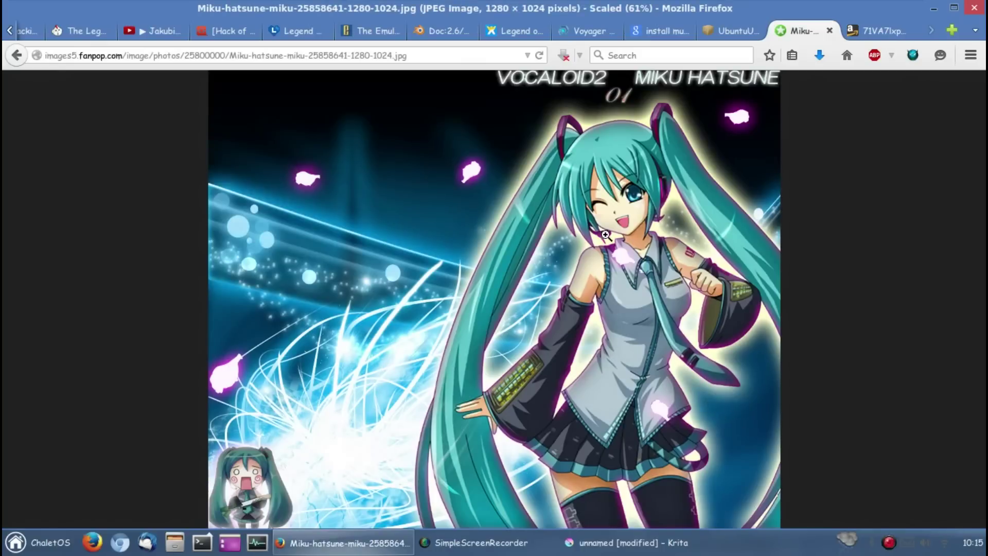
click(628, 543)
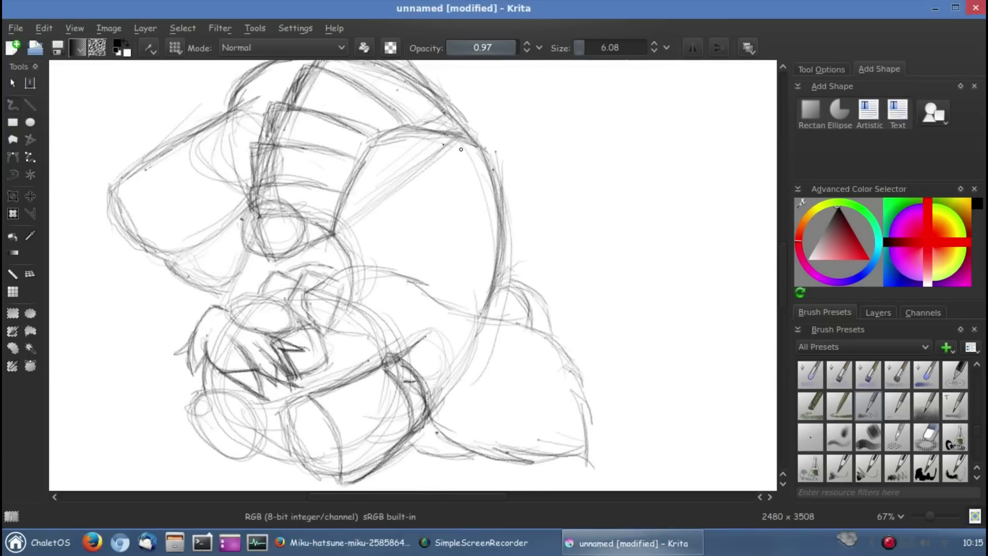
Darken the big circle's right edge and the cap top, panning and glancing at the reference
drag(486, 151, 477, 293)
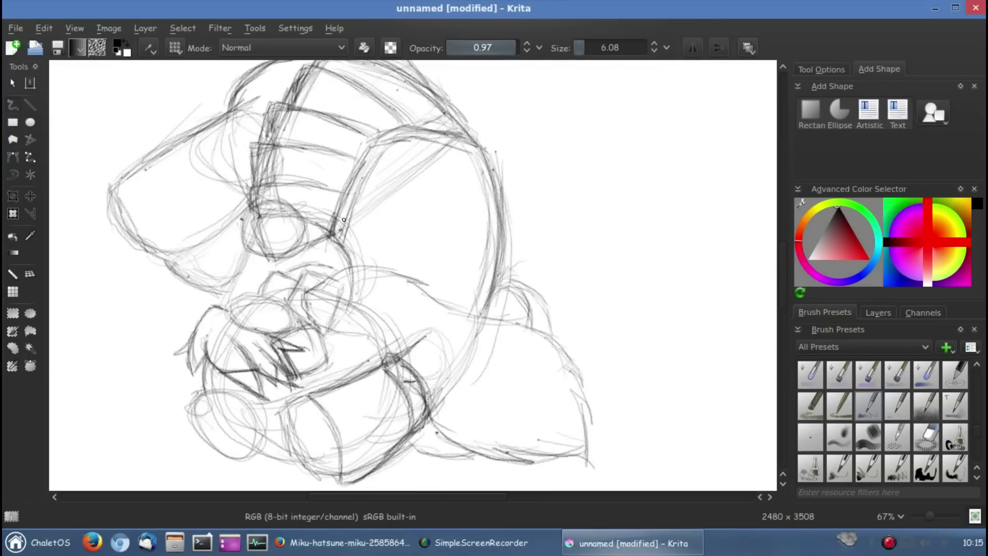
drag(344, 219, 375, 279)
drag(391, 95, 427, 114)
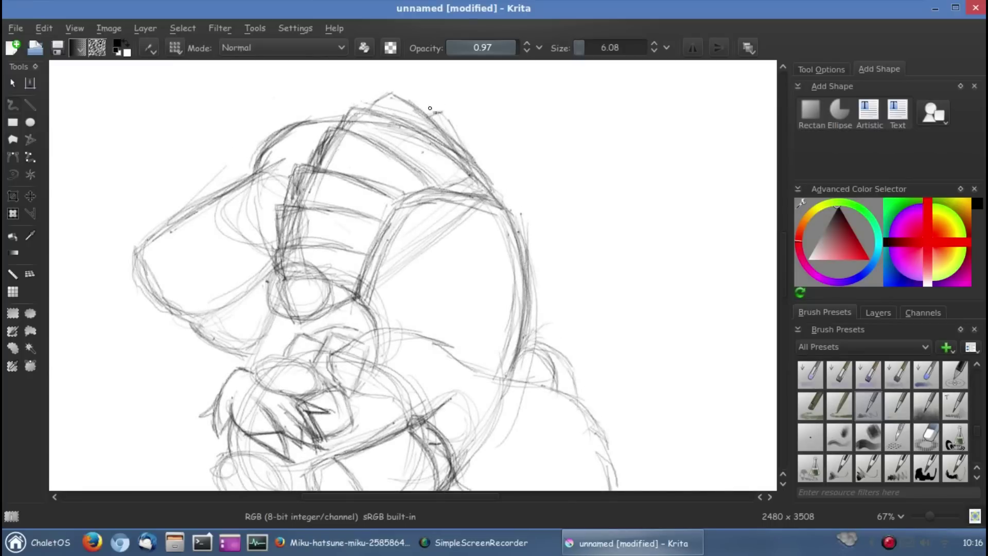
drag(245, 445, 297, 303)
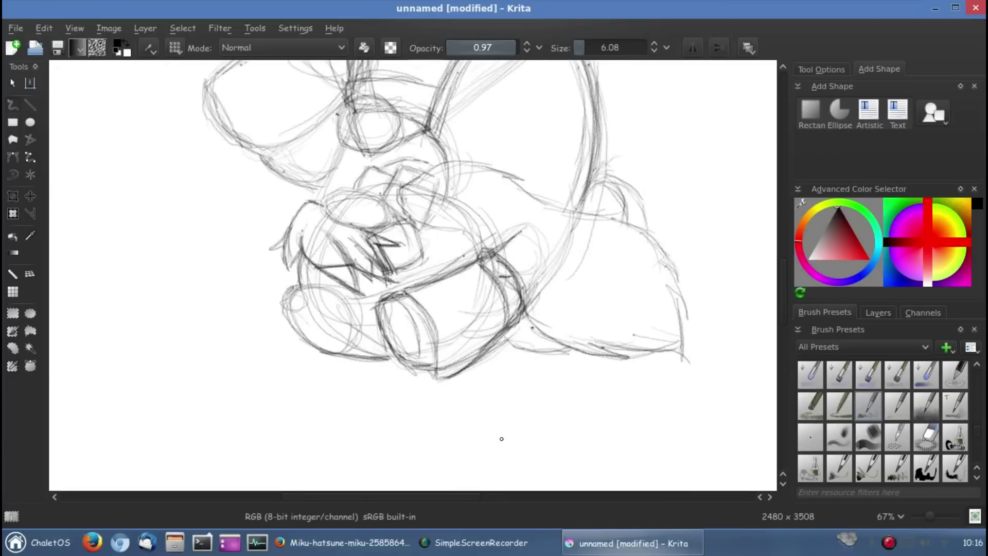
drag(399, 310, 412, 406)
click(348, 542)
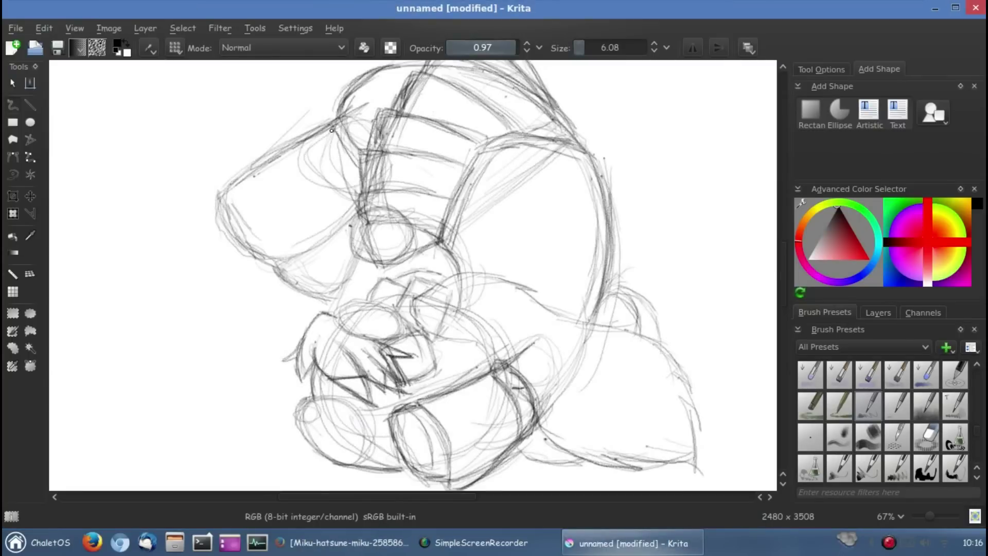
drag(331, 130, 303, 235)
Erase stray sketch lines around the upper-left of the head
key(e)
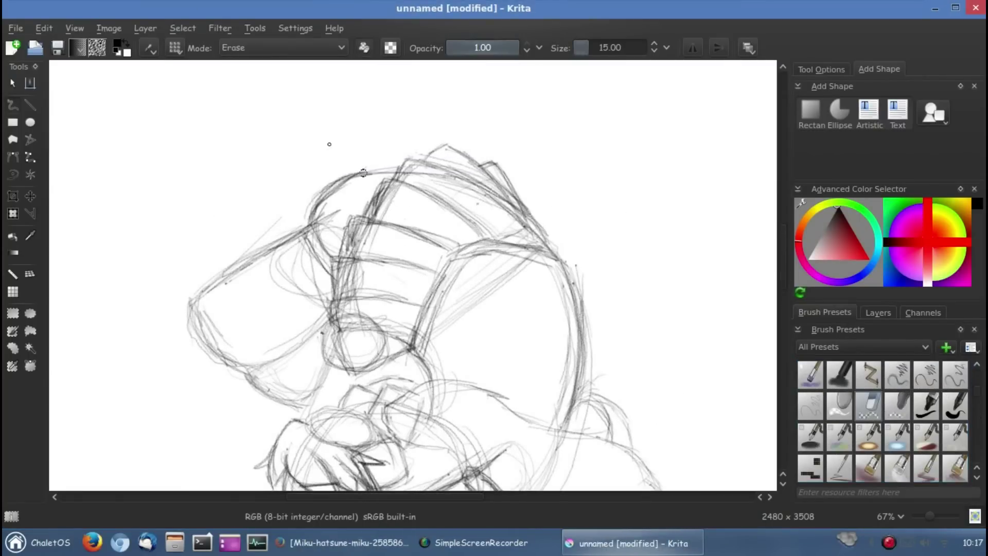
mouse_move(364, 173)
mouse_down()
mouse_move(309, 209)
mouse_move(342, 169)
mouse_up()
scroll(980, 481, down, 3)
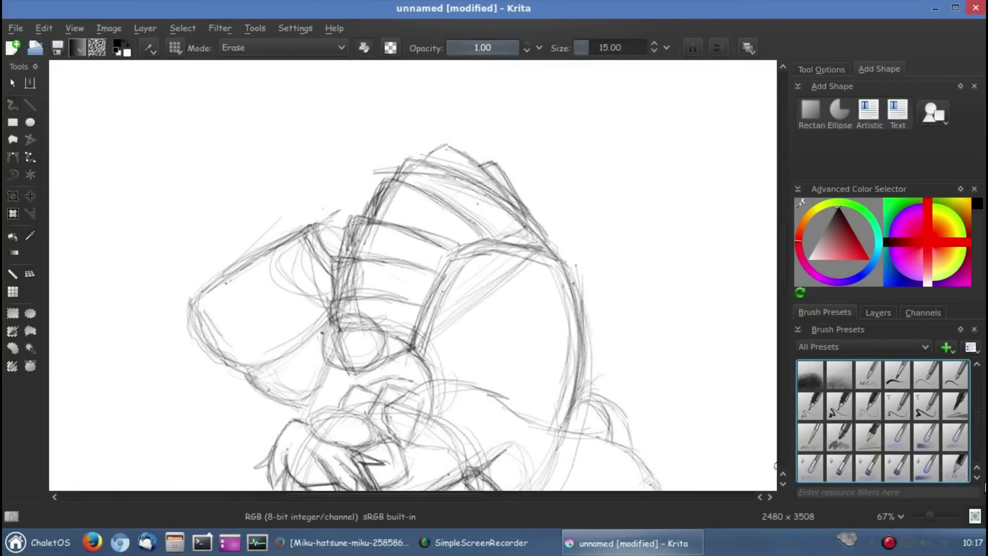
scroll(878, 432, down, 1)
Switch back to the pencil brush and zoom out the canvas
click(878, 433)
scroll(878, 433, down, 1)
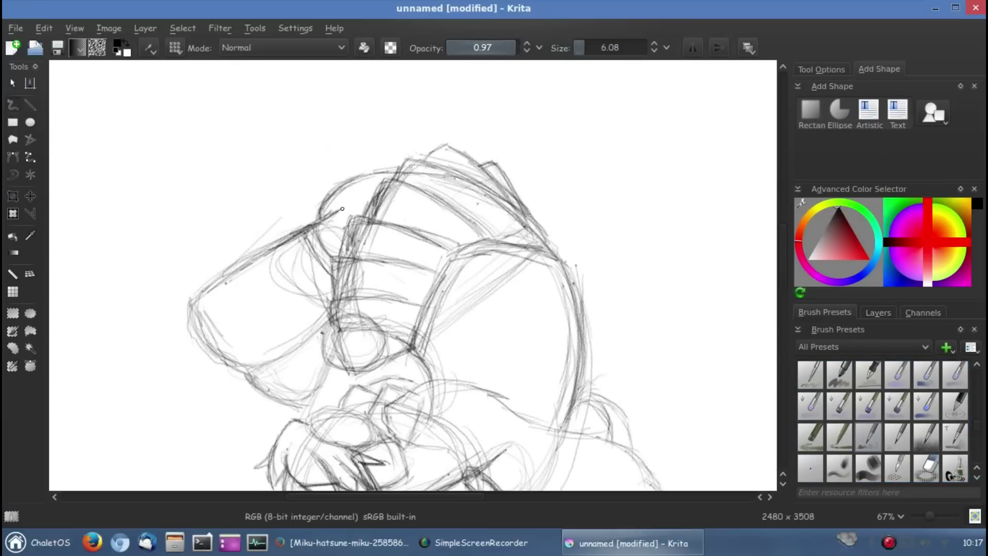
scroll(342, 208, down, 1)
scroll(635, 346, down, 3)
scroll(635, 347, up, 3)
scroll(511, 236, down, 1)
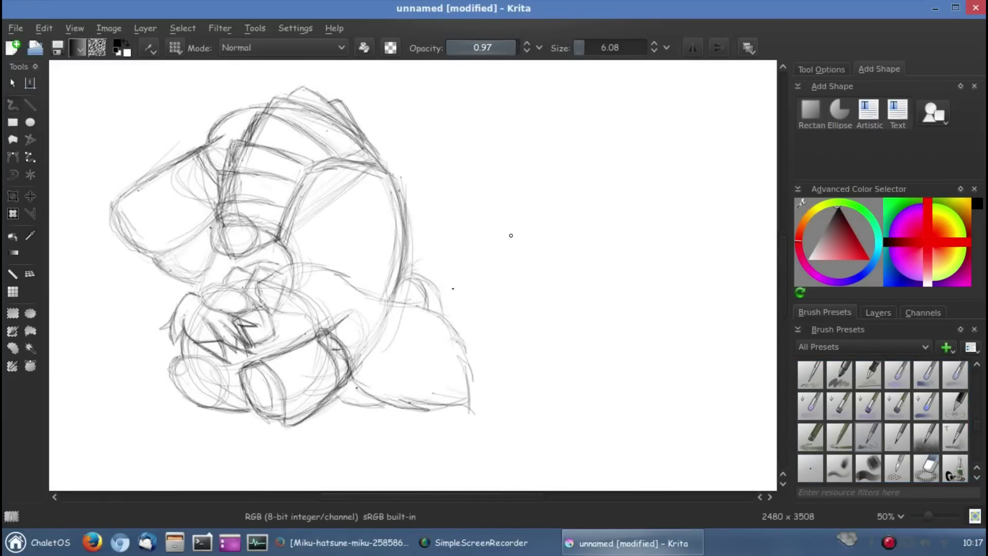
Remove handwritten notes beside the drawing with undo
drag(514, 191, 502, 232)
drag(535, 178, 543, 192)
drag(551, 149, 576, 180)
key(ctrl+z)
key(ctrl+z)
key(ctrl+z)
drag(487, 171, 510, 181)
drag(522, 140, 543, 163)
drag(551, 159, 565, 164)
drag(524, 257, 541, 232)
drag(541, 220, 597, 246)
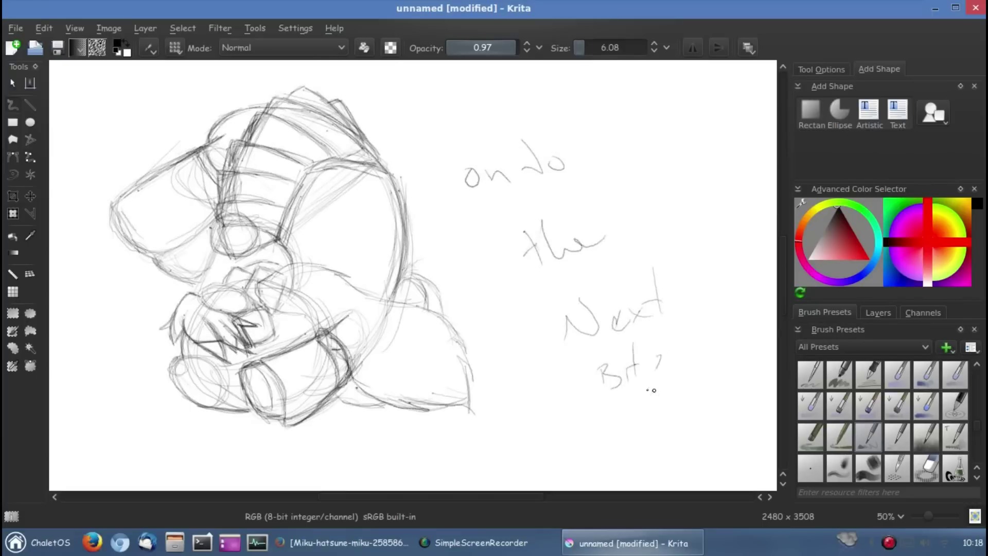
key(ctrl+z)
key(ctrl+z)
key(ctrl+z)
key(ctrl+z)
key(ctrl+z)
key(ctrl+z)
key(ctrl+z)
key(ctrl+z)
key(ctrl+z)
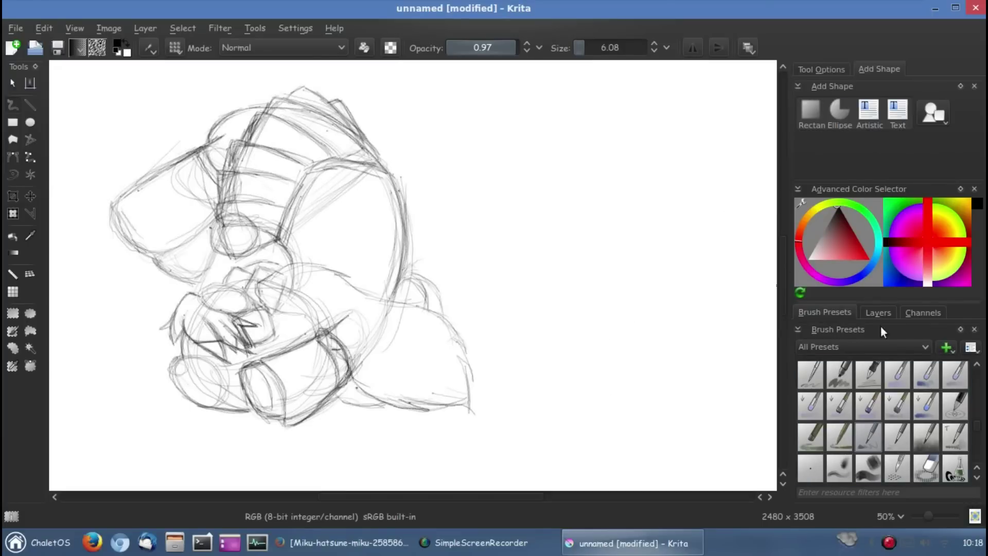
Lower the sketch layer opacity to 50 and add a new layer above it
click(878, 312)
click(882, 363)
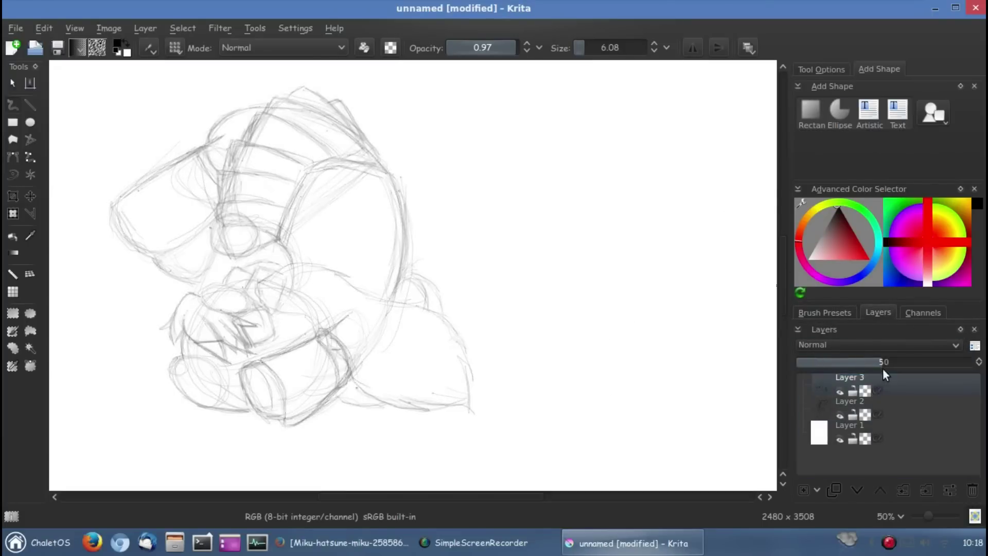
click(825, 313)
click(878, 312)
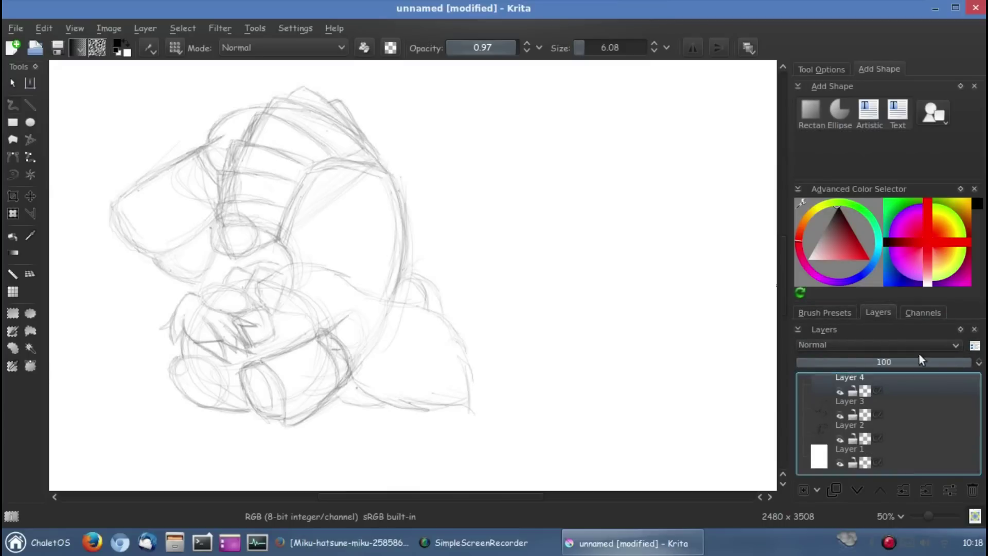
click(825, 312)
Pick a bold black ink brush preset and try out test strokes
scroll(908, 428, down, 3)
click(926, 406)
drag(558, 134, 537, 236)
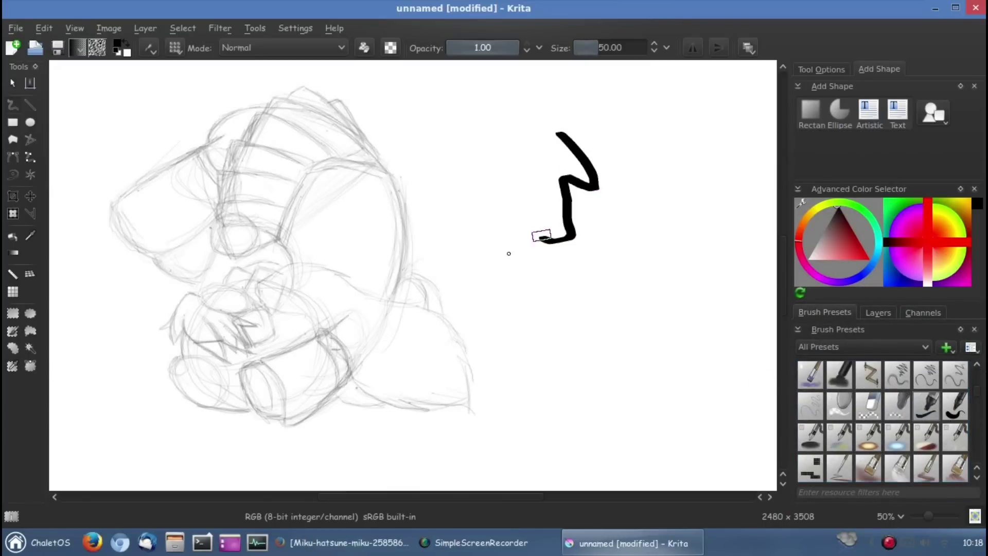
key(ctrl+z)
key(slash)
drag(584, 140, 639, 165)
key(ctrl+z)
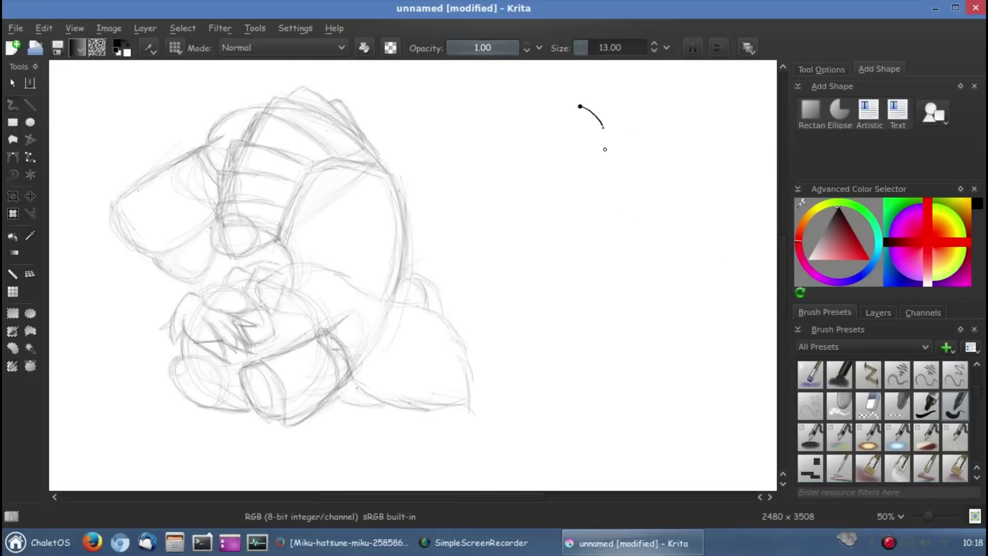
Enlarge the ink brush, test it with a few curvy strokes, undo them and zoom in
drag(588, 45, 593, 48)
drag(585, 81, 638, 267)
drag(581, 291, 544, 276)
key(ctrl+z)
key(ctrl+z)
drag(931, 518, 932, 517)
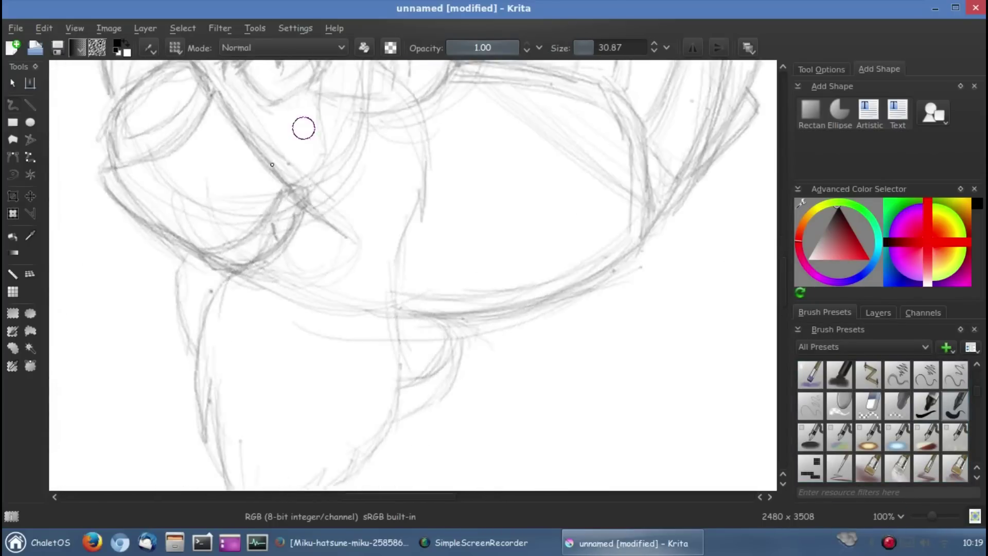
Ink long bold strokes along the side of the head and hair outline
drag(331, 192, 270, 221)
key(ctrl+z)
key(ctrl+shift+z)
scroll(278, 260, down, 2)
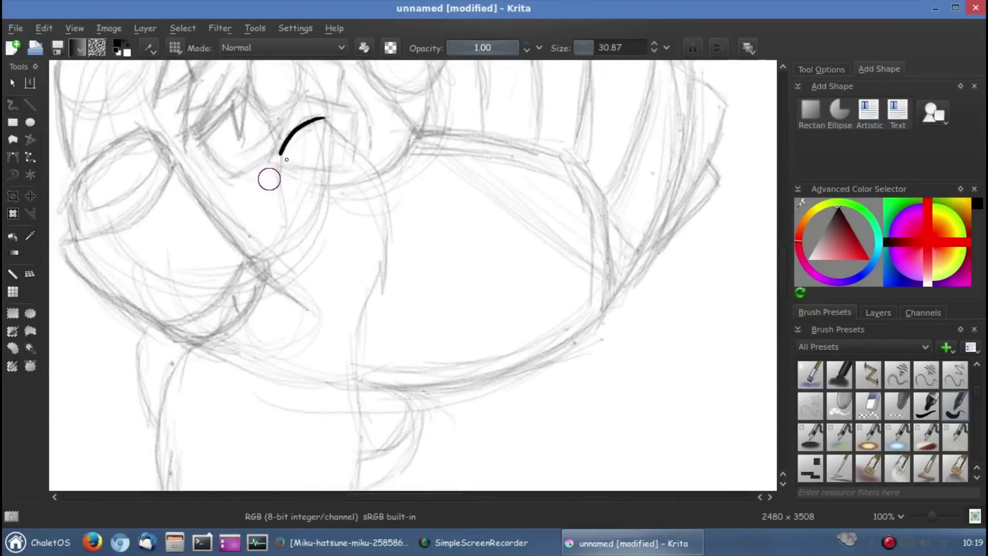
mouse_move(269, 176)
mouse_down()
mouse_move(251, 260)
mouse_move(166, 370)
mouse_up()
scroll(165, 370, down, 3)
Ink the cheek line down, then the chin and jaw edges
mouse_move(256, 233)
mouse_down()
mouse_move(243, 376)
mouse_move(255, 308)
mouse_move(260, 446)
mouse_up()
scroll(371, 331, down, 3)
drag(391, 325, 282, 383)
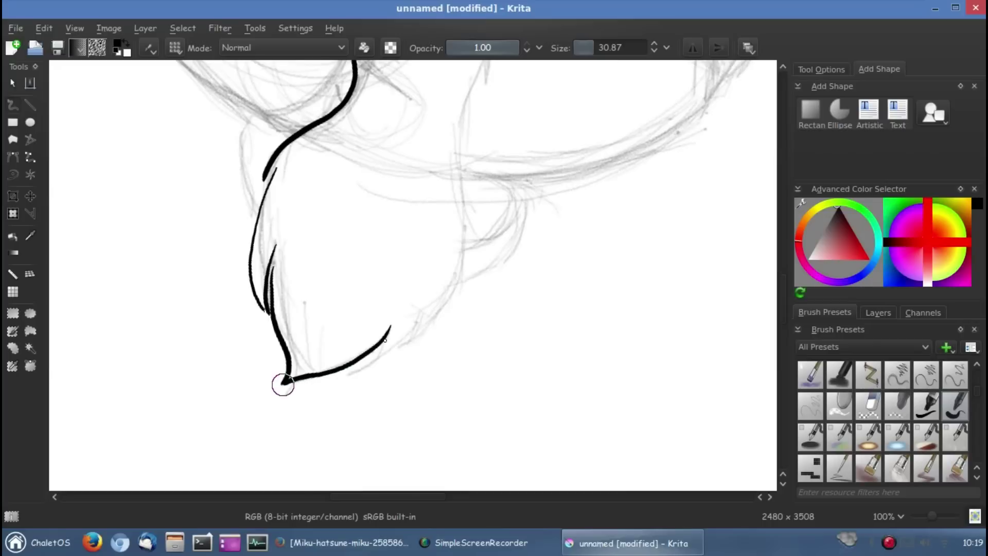
drag(422, 321, 368, 363)
scroll(419, 331, up, 4)
mouse_move(315, 108)
mouse_down()
mouse_move(353, 128)
mouse_move(366, 273)
mouse_up()
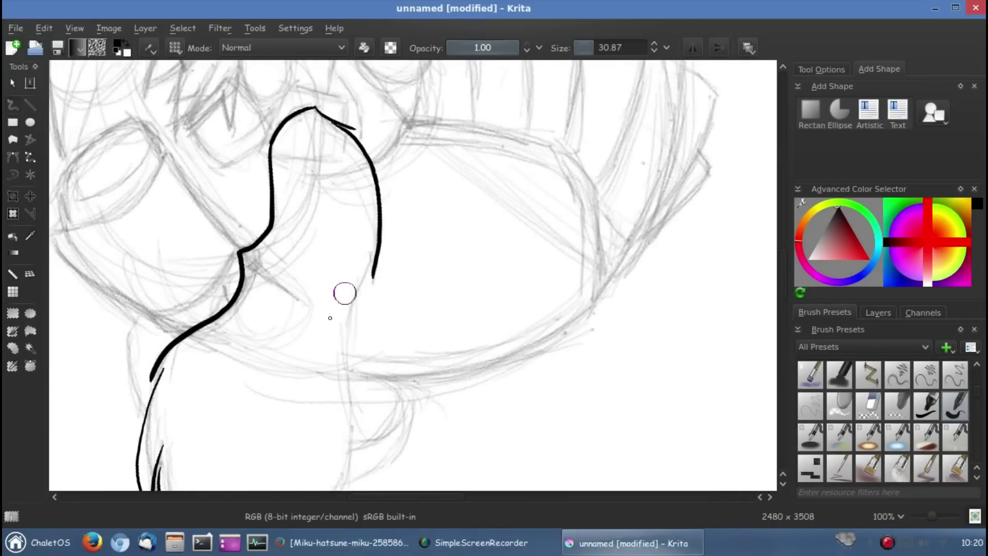
Add more hair outline strokes and a stroke across the top of the head
scroll(344, 292, down, 2)
drag(365, 201, 355, 380)
scroll(356, 380, down, 5)
drag(366, 231, 323, 347)
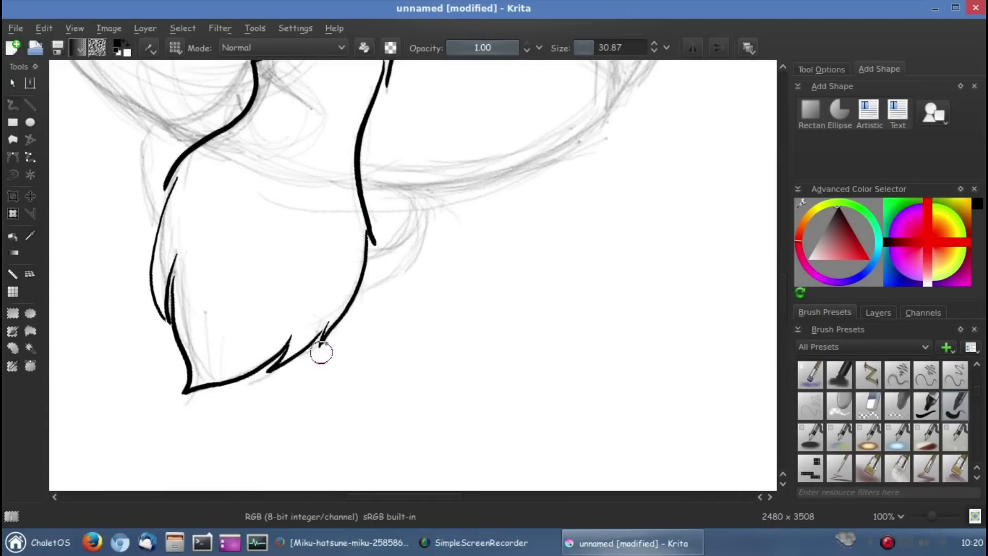
scroll(396, 446, up, 4)
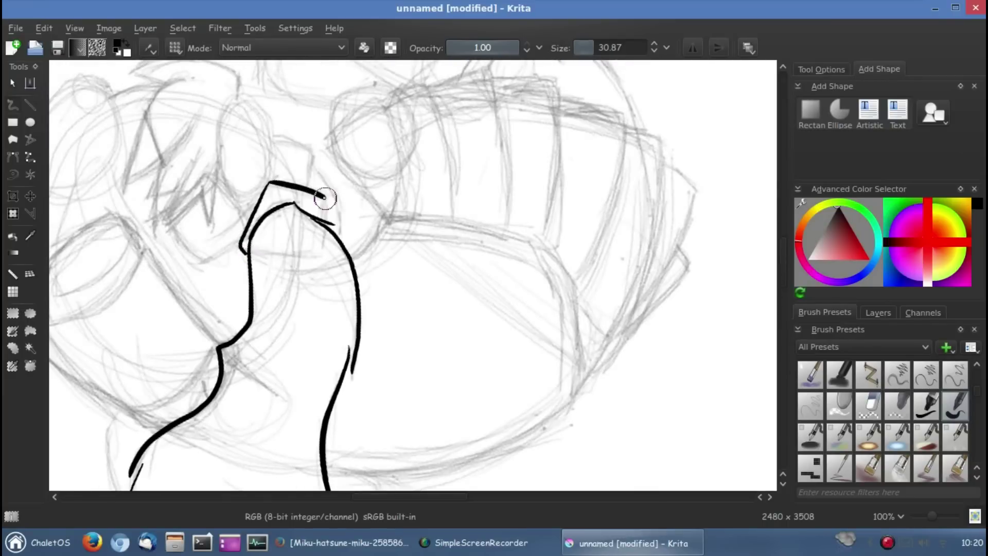
drag(267, 182, 333, 225)
Rotate the canvas, glance at the Miku reference and ink an oval around the eye
scroll(496, 249, down, 3)
scroll(566, 288, up, 5)
scroll(566, 288, left, 4)
scroll(465, 308, down, 2)
key(4)
key(4)
key(4)
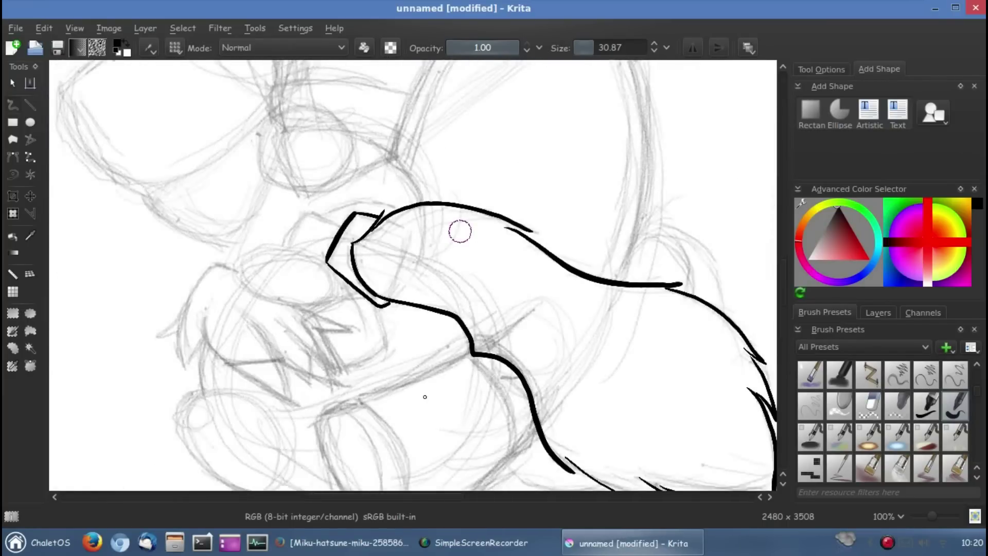
scroll(345, 178, down, 4)
click(345, 543)
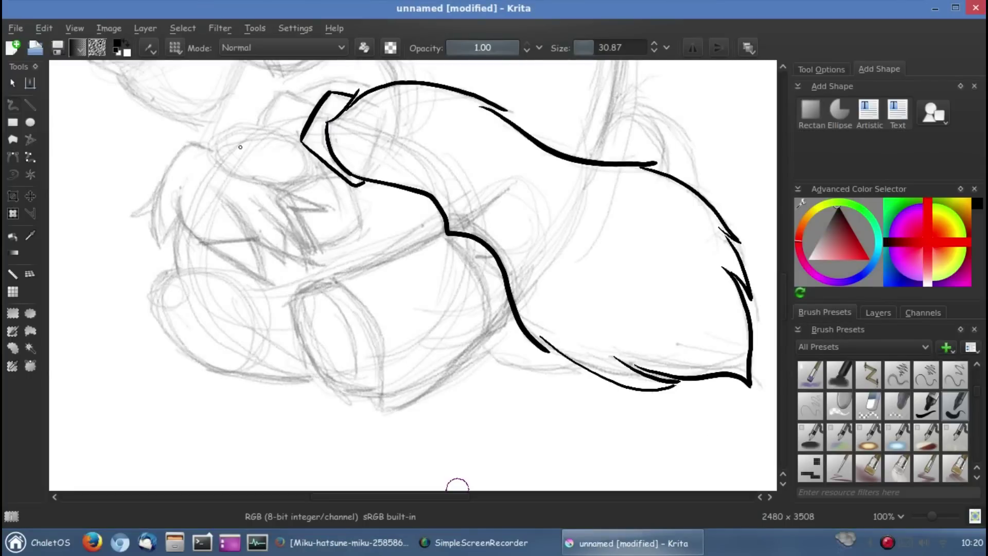
drag(240, 147, 301, 161)
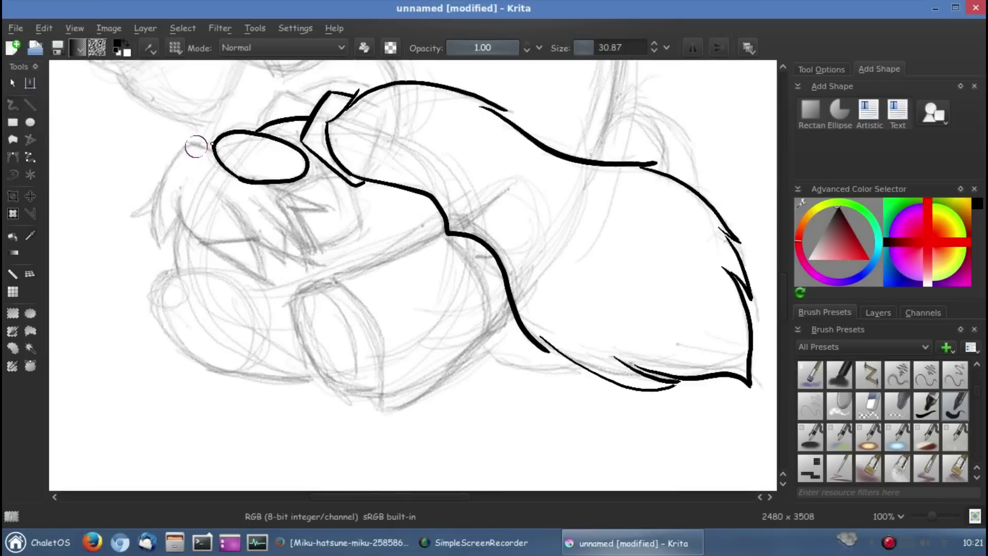
Ink the left hair outline and a first set of fringe strands below the oval
mouse_move(212, 148)
mouse_down()
mouse_move(149, 213)
mouse_move(163, 247)
mouse_up()
drag(175, 194, 266, 287)
drag(214, 190, 264, 287)
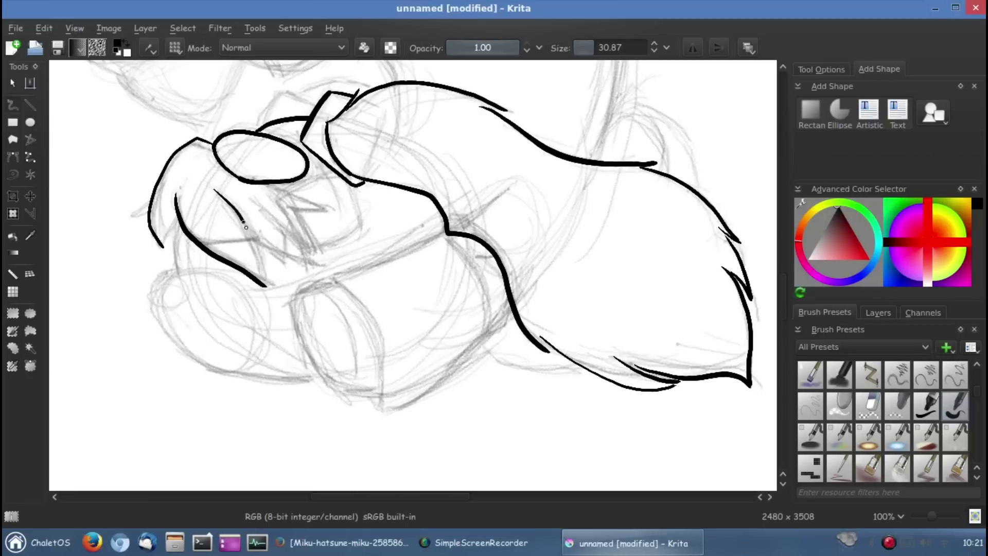
drag(250, 241, 310, 266)
drag(260, 208, 322, 252)
mouse_move(278, 186)
mouse_down()
mouse_move(323, 212)
mouse_move(308, 263)
mouse_up()
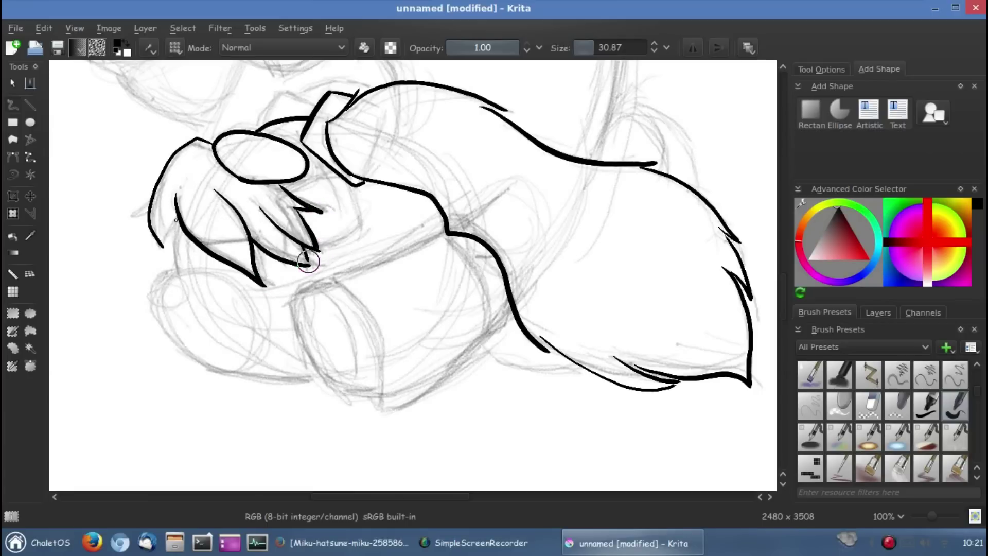
drag(170, 211, 201, 259)
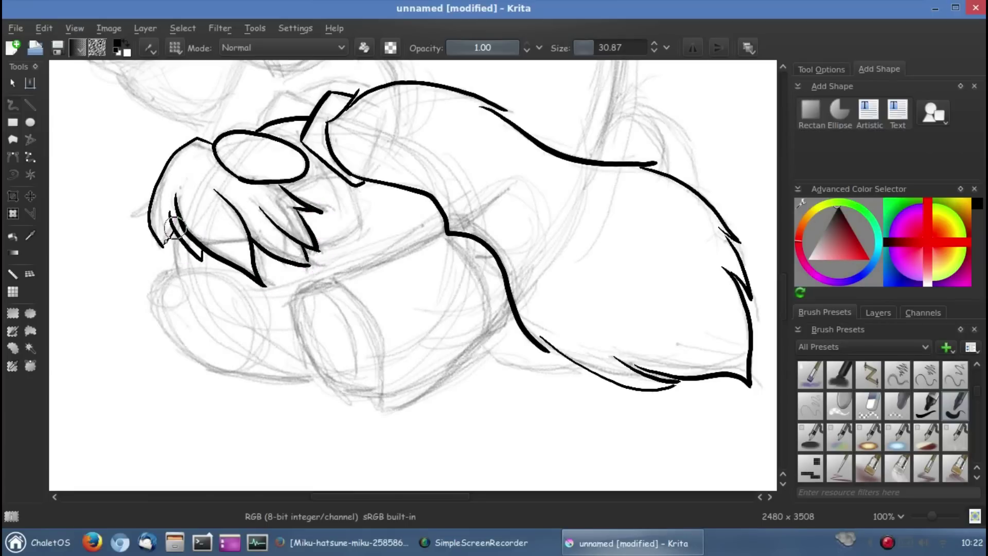
drag(171, 228, 162, 246)
Undo those strands and redraw the left outline and fringe strands more cleanly
key(ctrl+z)
key(ctrl+z)
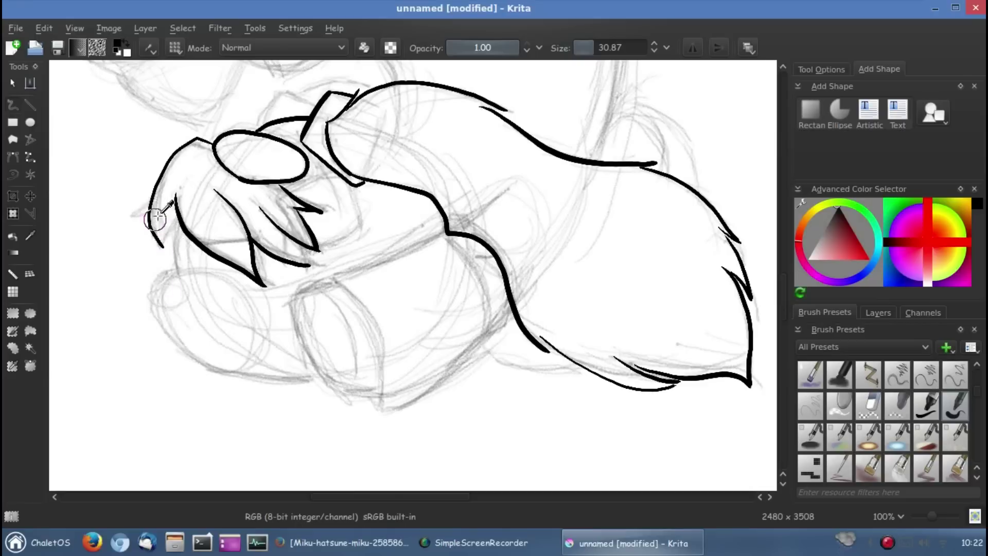
key(ctrl+z)
key(ctrl+z)
key(ctrl+z)
drag(212, 149, 152, 235)
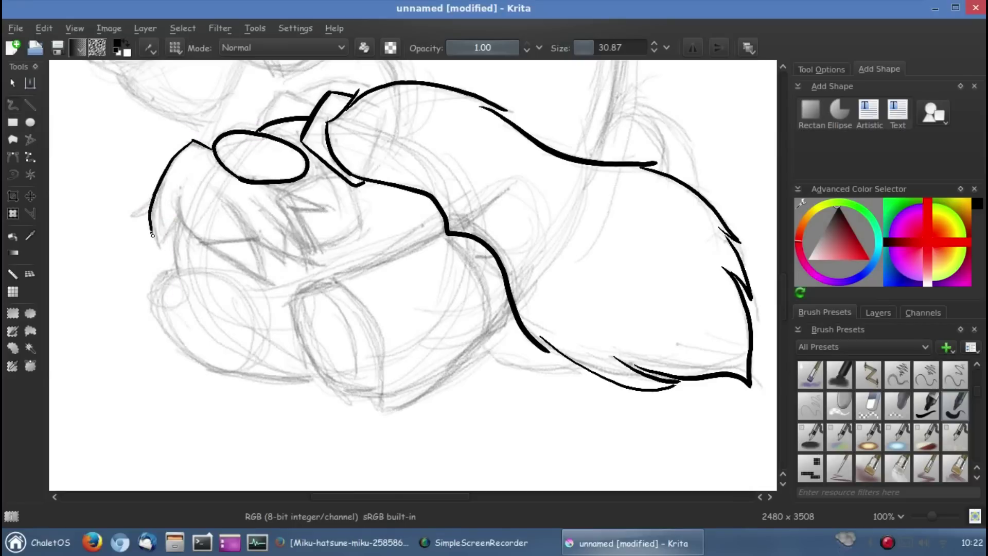
drag(178, 193, 269, 288)
drag(222, 196, 269, 288)
drag(257, 238, 287, 263)
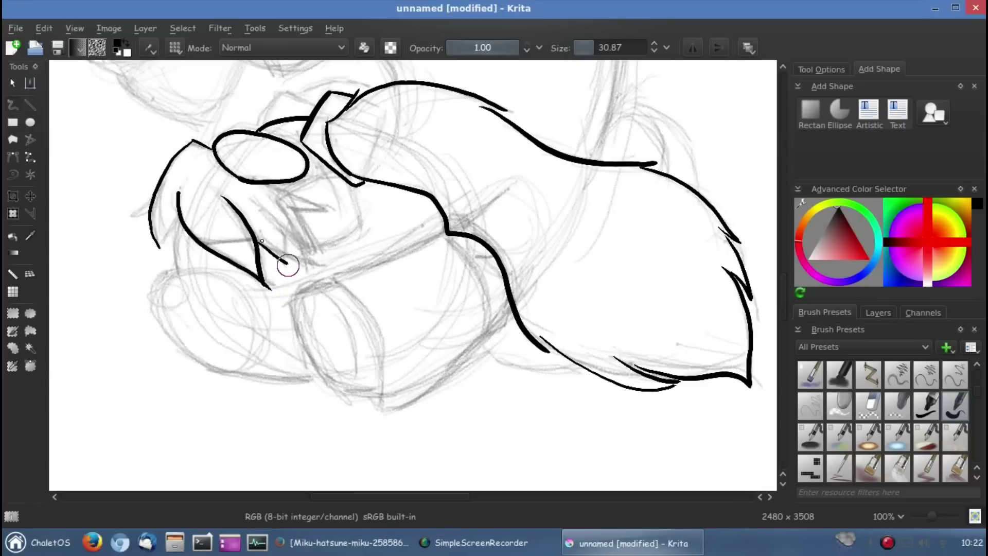
mouse_move(272, 186)
mouse_down()
mouse_move(321, 209)
mouse_move(315, 251)
mouse_up()
drag(256, 200, 316, 251)
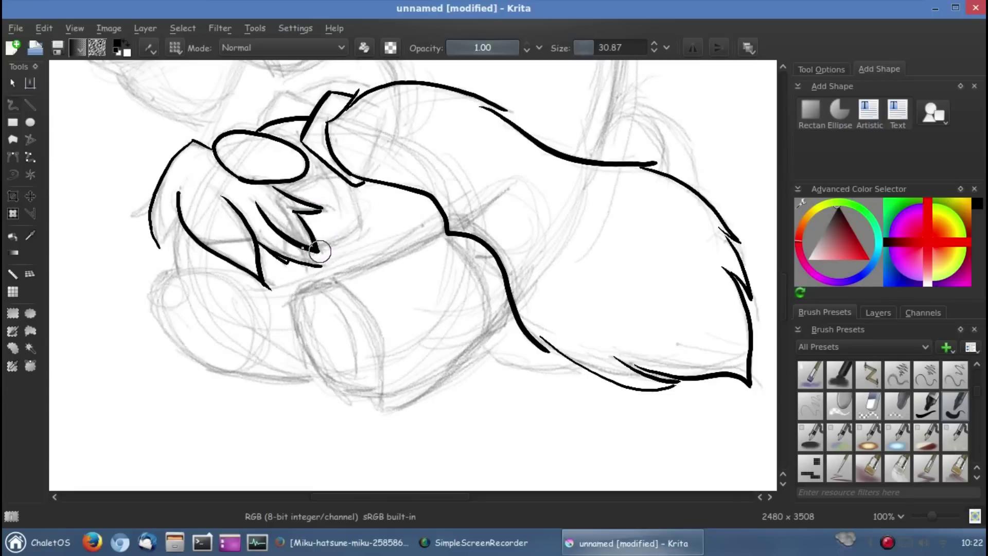
drag(173, 231, 177, 243)
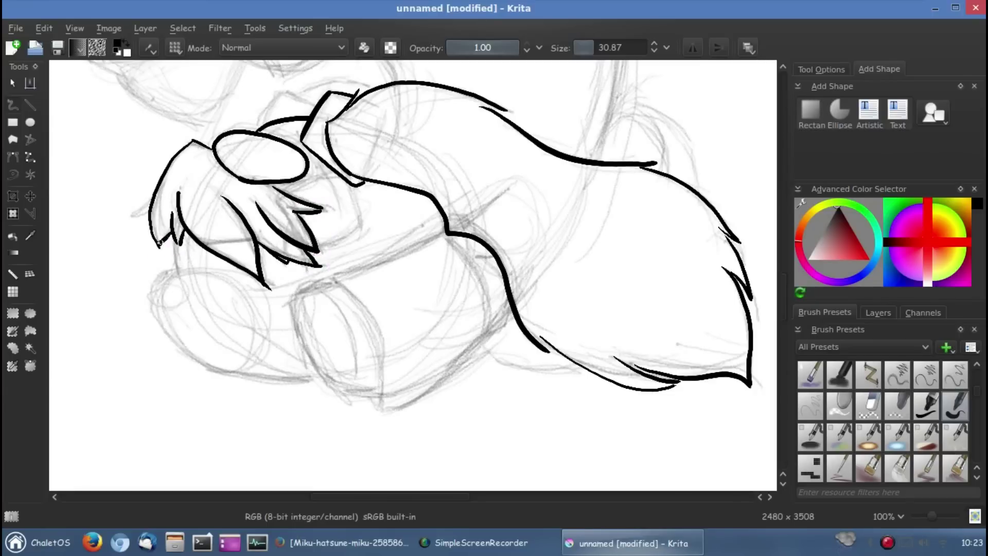
Continue the lower outline down and curve it left, adding a short stroke nearby
drag(194, 277, 390, 246)
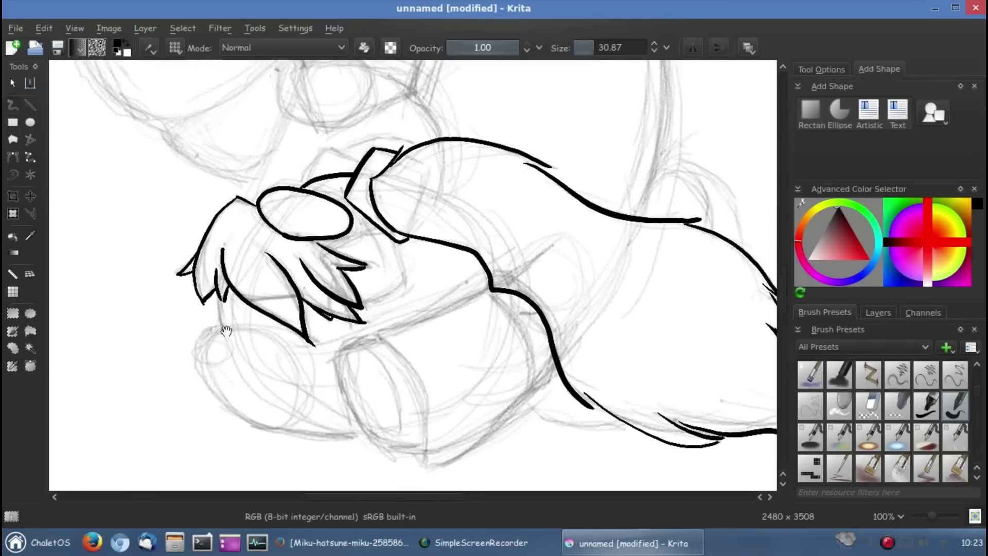
drag(399, 284, 359, 300)
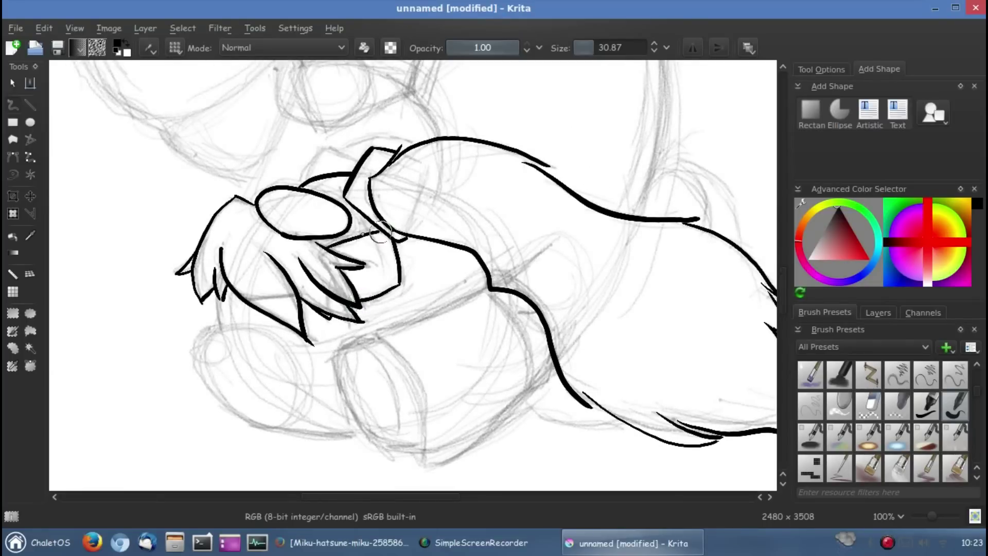
mouse_move(335, 227)
mouse_down()
mouse_move(307, 350)
mouse_move(317, 350)
mouse_up()
mouse_move(287, 302)
mouse_down()
mouse_move(310, 268)
mouse_move(335, 282)
mouse_up()
Ink the cylinder's side lines and lower curve, redrawing a shorter left side
scroll(383, 237, down, 5)
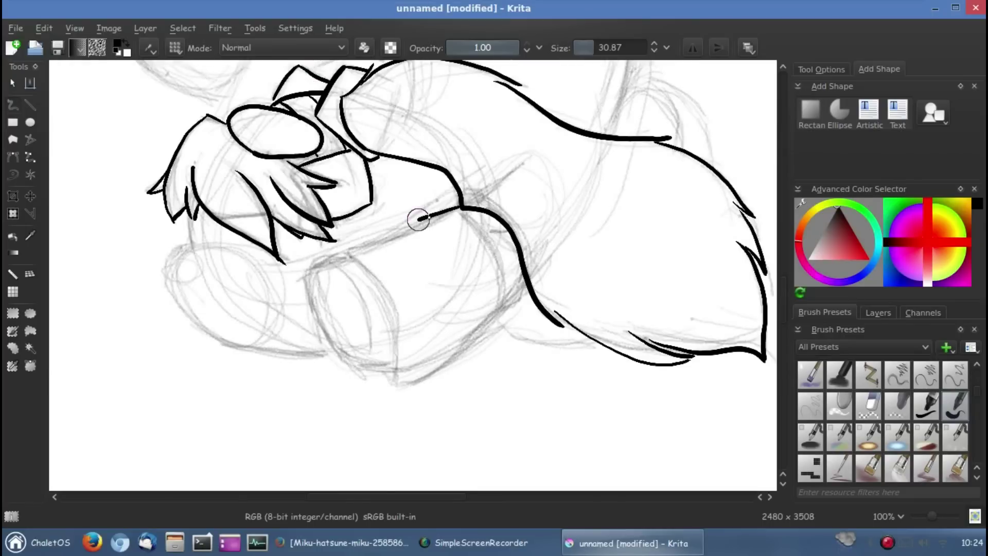
key(ctrl+z)
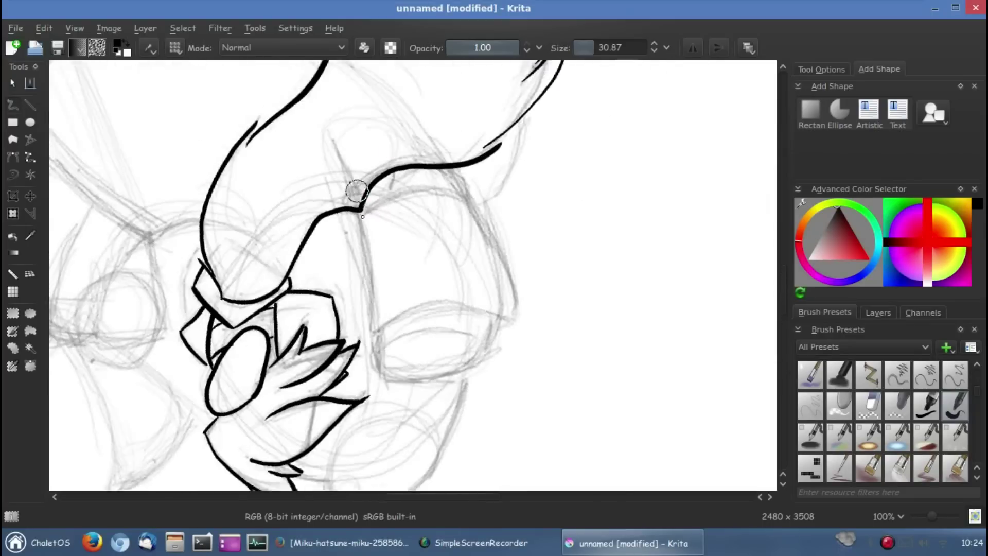
mouse_move(350, 160)
mouse_down()
mouse_move(360, 282)
mouse_move(336, 253)
mouse_move(442, 208)
mouse_move(456, 316)
mouse_up()
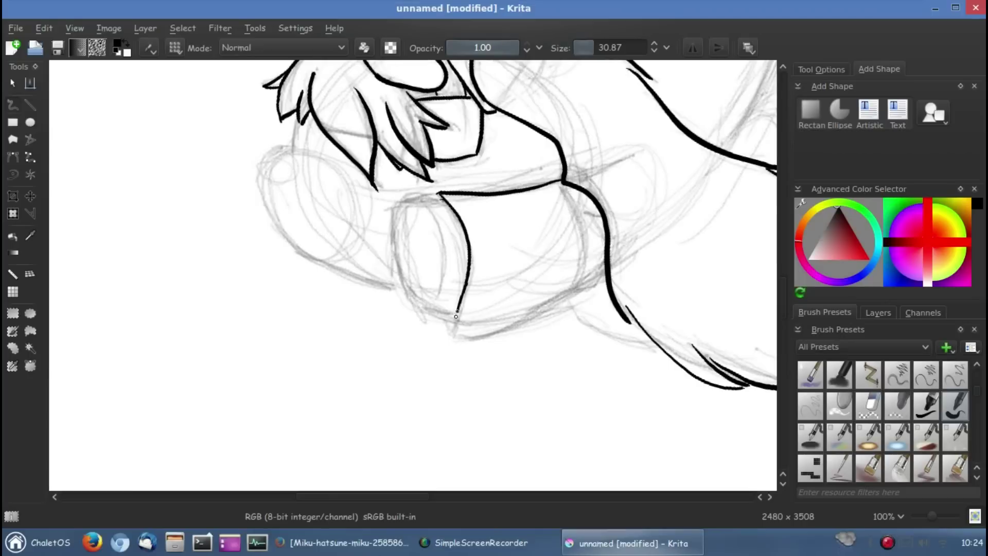
drag(599, 276, 455, 332)
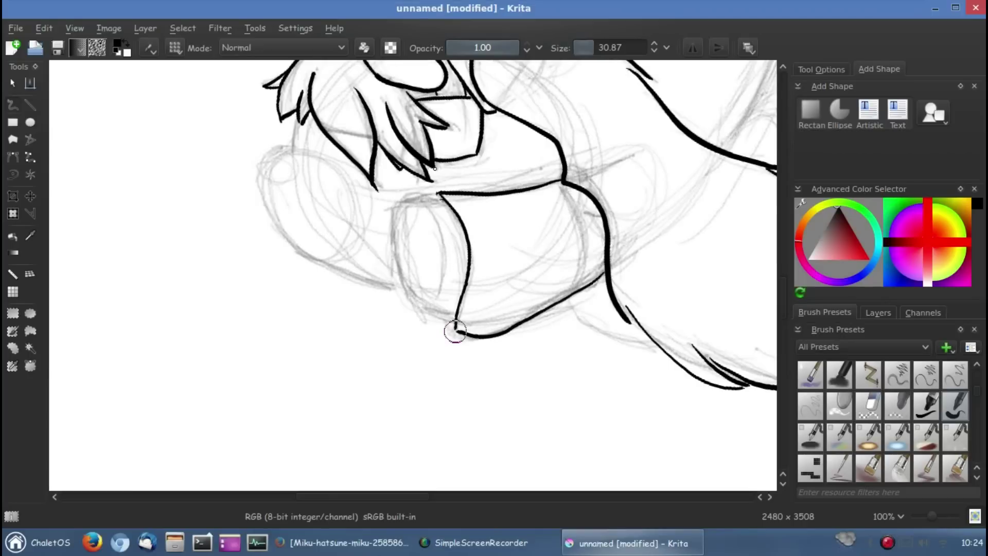
drag(403, 201, 459, 324)
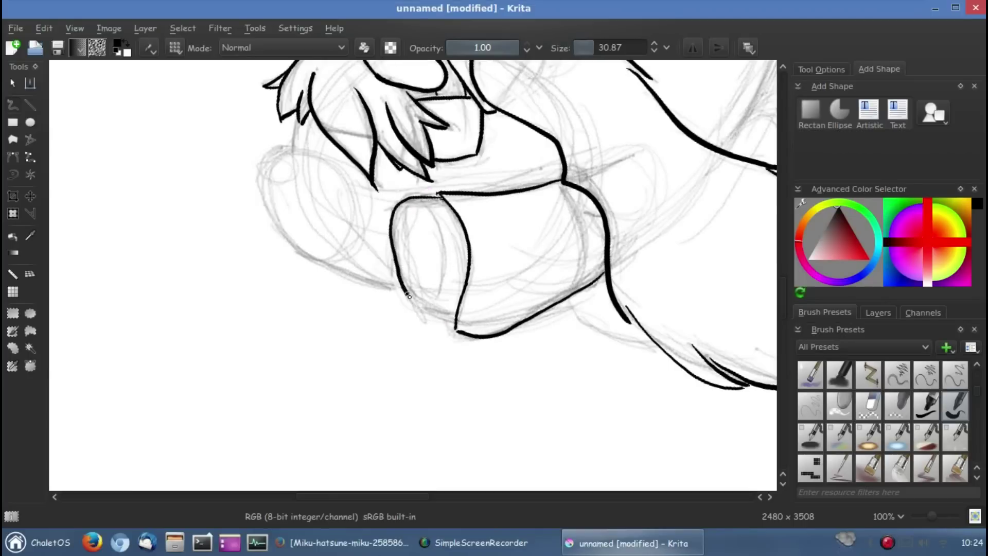
key(ctrl+z)
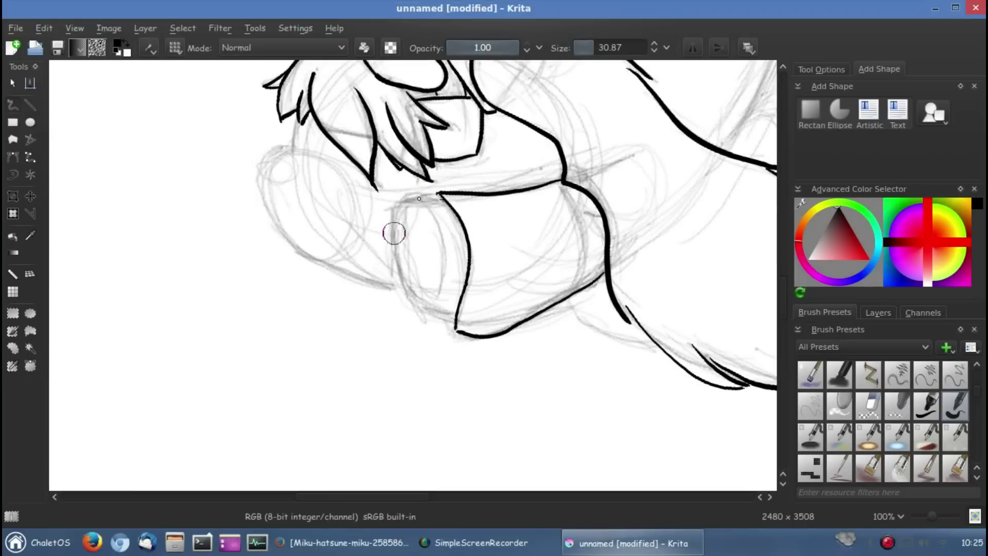
drag(412, 196, 395, 242)
drag(457, 323, 456, 333)
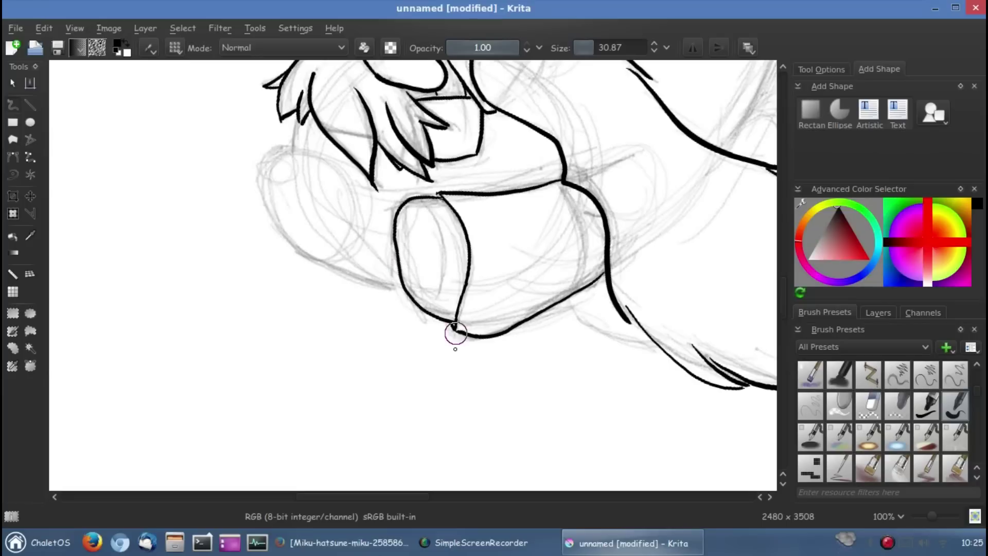
Erase the stray lower ink curve, then return to the inking brush at about size 20
click(869, 406)
drag(547, 309, 455, 334)
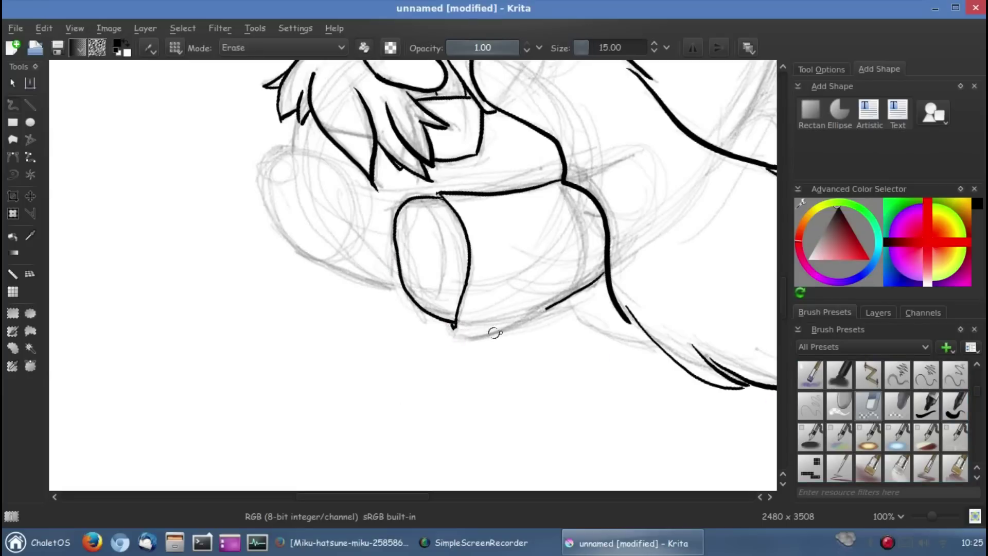
click(956, 406)
drag(577, 276, 553, 276)
drag(532, 314, 588, 62)
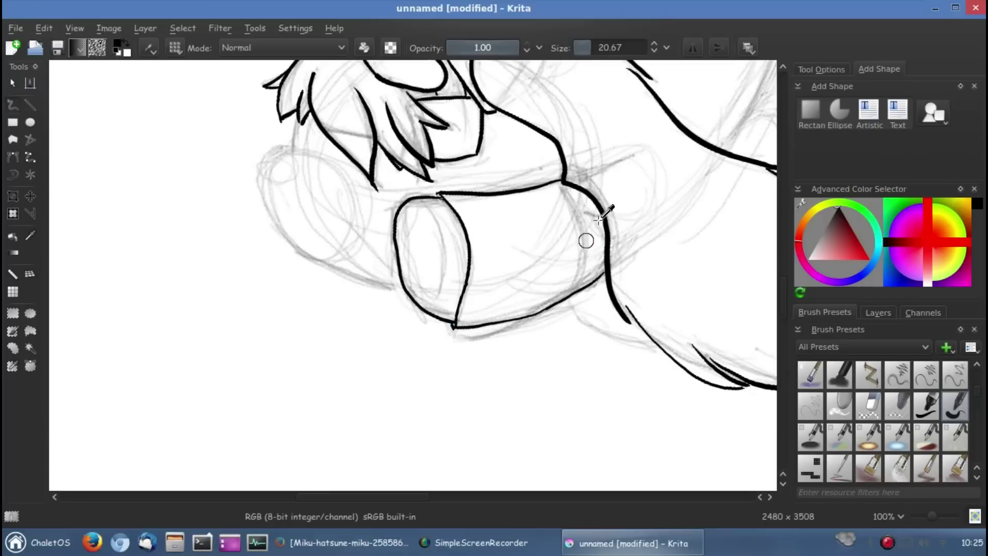
Enlarge the brush further, redraw the cylinder's bottom curve and add a vertical inner line
key(ctrl+z)
drag(595, 215, 586, 84)
click(596, 49)
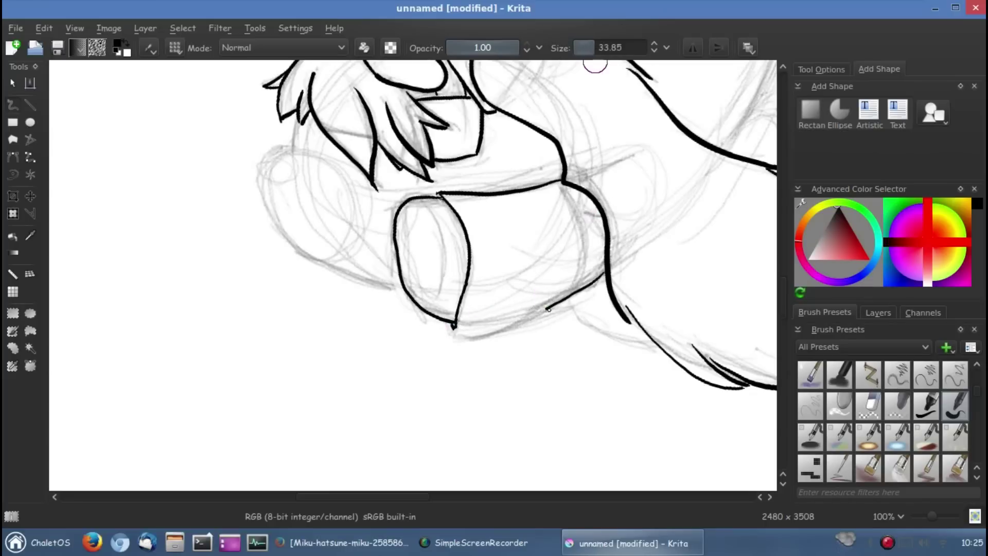
drag(549, 307, 460, 331)
scroll(452, 330, down, 1)
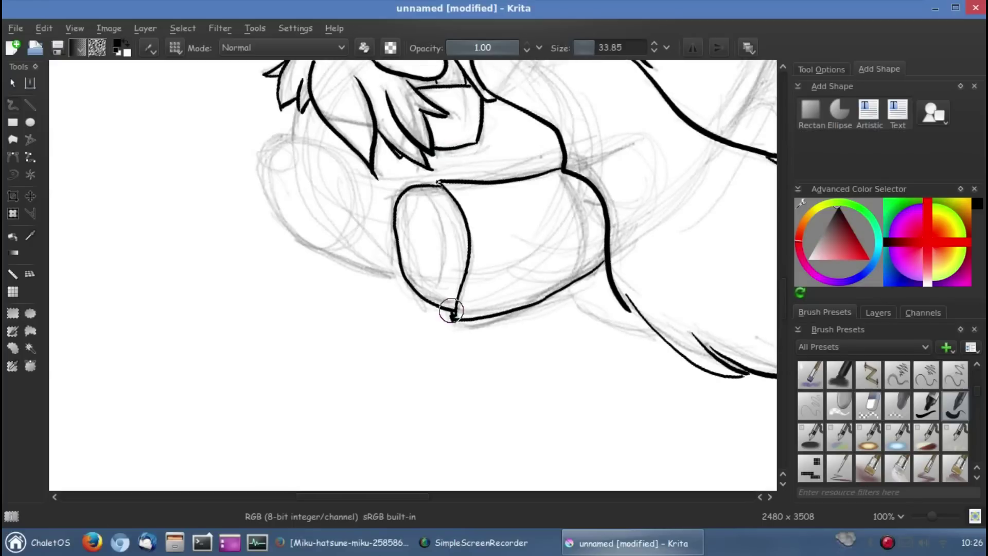
drag(436, 187, 435, 304)
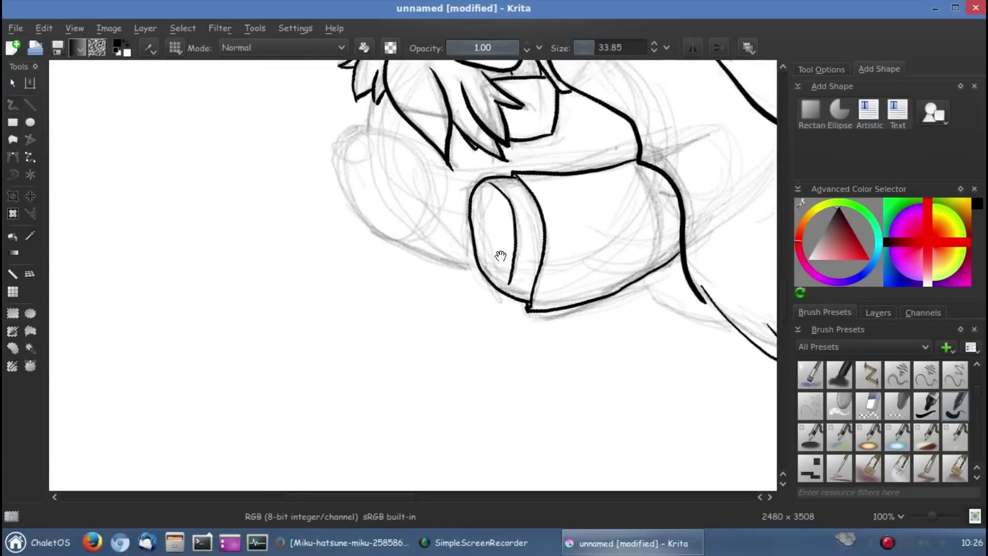
Ink the rounded shape's left outline down to the lower sketch line, redoing misplaced strokes
mouse_move(350, 170)
mouse_down()
mouse_move(453, 60)
mouse_move(389, 151)
mouse_up()
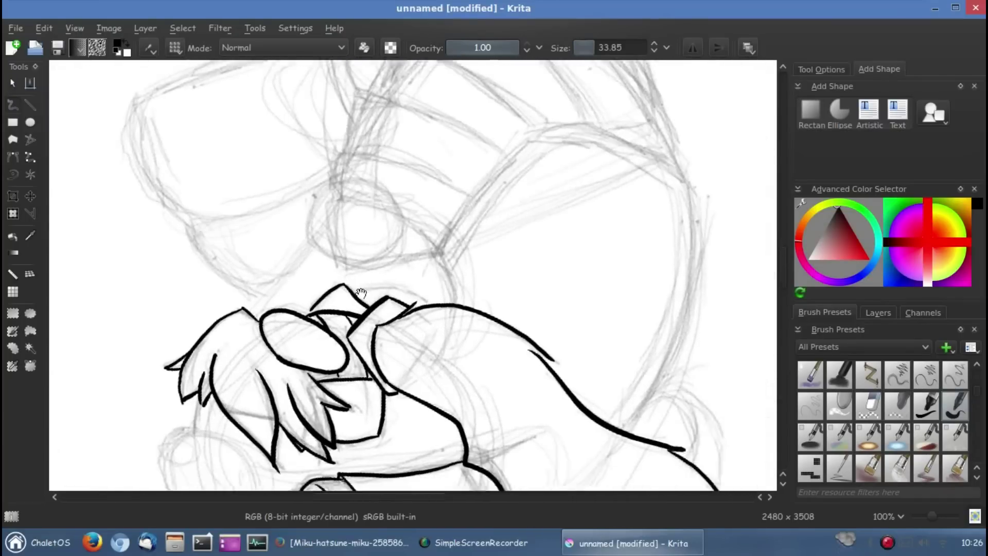
drag(579, 157, 587, 271)
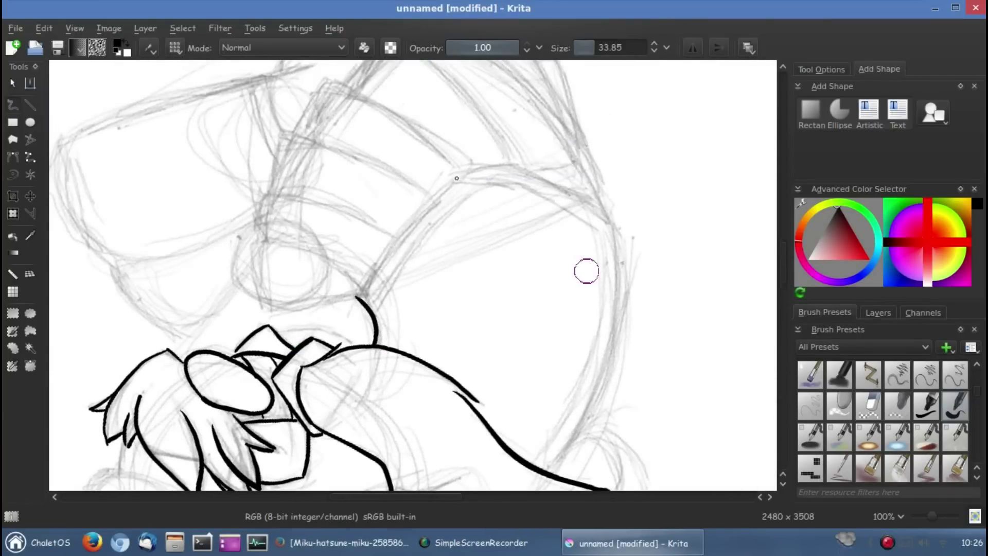
drag(458, 180, 379, 256)
scroll(354, 297, down, 5)
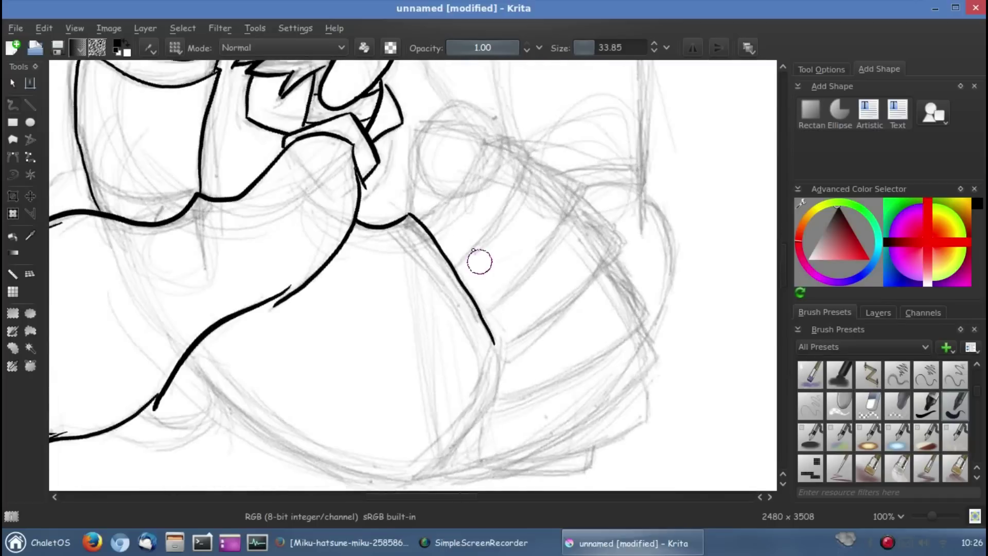
scroll(479, 261, down, 1)
scroll(380, 165, down, 1)
drag(356, 114, 446, 232)
key(ctrl+z)
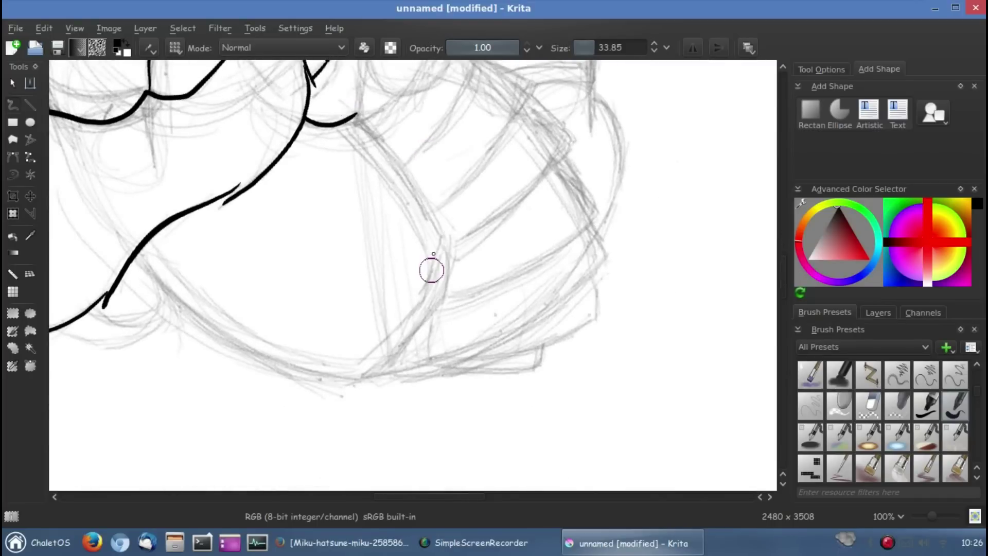
mouse_move(357, 115)
mouse_down()
mouse_move(456, 252)
mouse_move(388, 360)
mouse_move(355, 381)
mouse_up()
key(ctrl+z)
Try inking the line along the hair edge several times, undoing each attempt
key(ctrl+z)
mouse_move(450, 253)
mouse_down()
mouse_move(387, 359)
mouse_move(355, 382)
mouse_up()
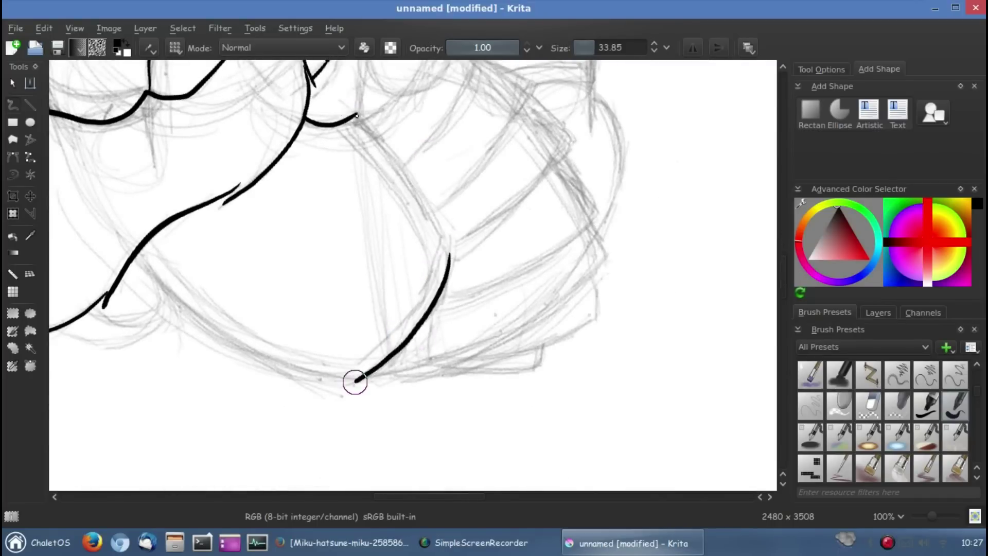
scroll(355, 382, up, 10)
mouse_move(376, 257)
mouse_down()
mouse_move(355, 281)
mouse_move(301, 407)
mouse_up()
key(ctrl+z)
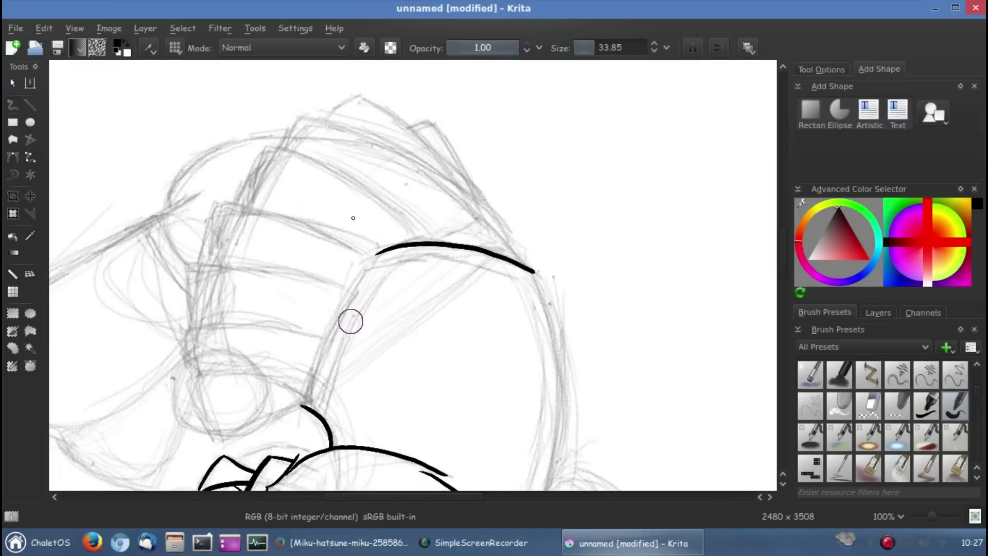
drag(378, 253, 336, 309)
key(ctrl+z)
drag(379, 254, 303, 405)
key(ctrl+z)
scroll(472, 129, down, 4)
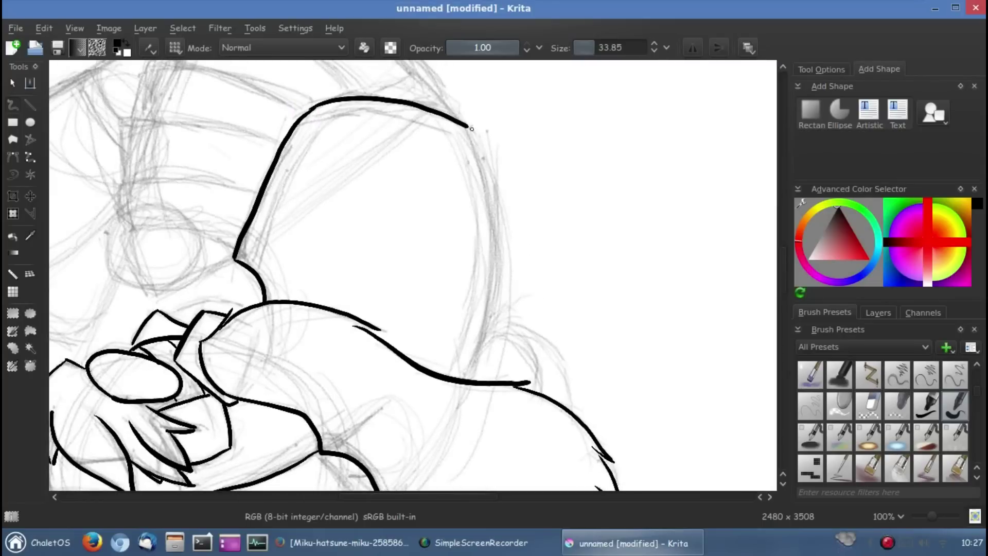
Ink the shape's right side down to the bottom line with a thin inner edge line
mouse_move(468, 126)
mouse_down()
mouse_move(502, 229)
mouse_move(465, 385)
mouse_up()
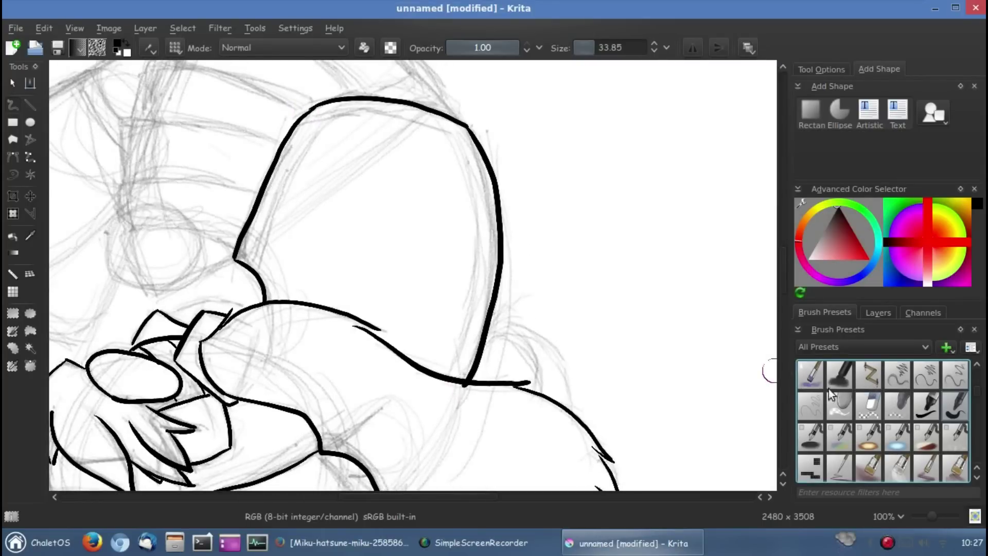
key(ctrl+z)
mouse_move(469, 126)
mouse_down()
mouse_move(496, 214)
mouse_move(456, 379)
mouse_up()
mouse_move(394, 179)
mouse_down()
mouse_move(487, 149)
mouse_move(304, 166)
mouse_up()
mouse_move(362, 123)
mouse_down()
mouse_move(372, 133)
mouse_move(381, 308)
mouse_move(359, 366)
mouse_move(380, 306)
mouse_up()
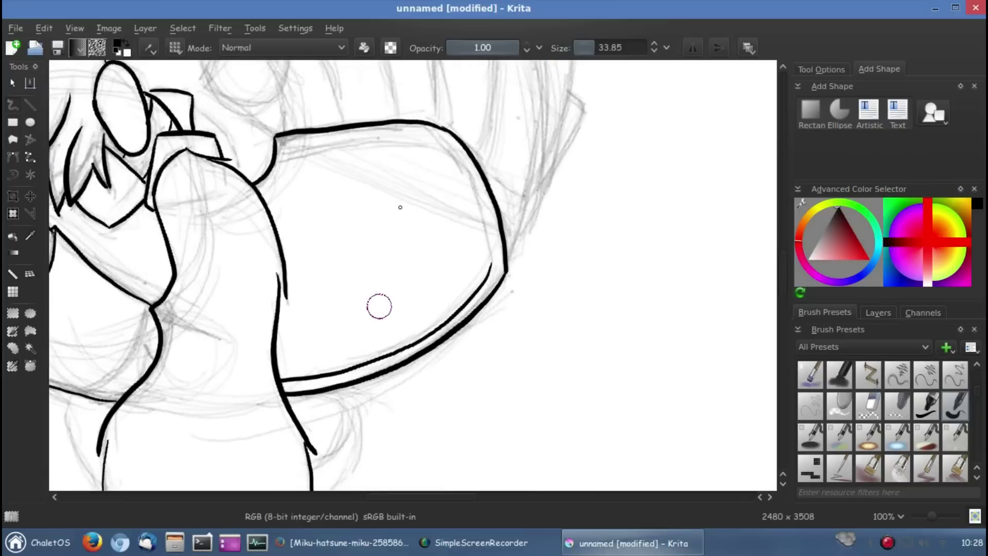
drag(472, 219, 430, 297)
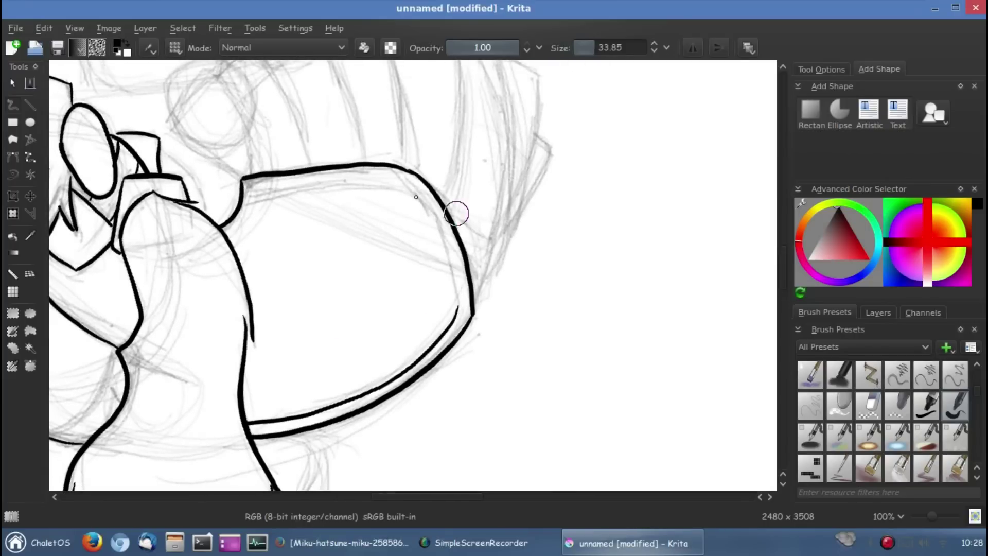
key(ctrl+z)
drag(418, 200, 458, 309)
key(ctrl+z)
drag(557, 246, 589, 234)
key(ctrl+z)
key(ctrl+z)
Pan to a blank area and handwrite a joke note, undoing the last letters
mouse_move(435, 250)
mouse_down()
mouse_move(564, 280)
mouse_move(420, 234)
mouse_move(424, 198)
mouse_up()
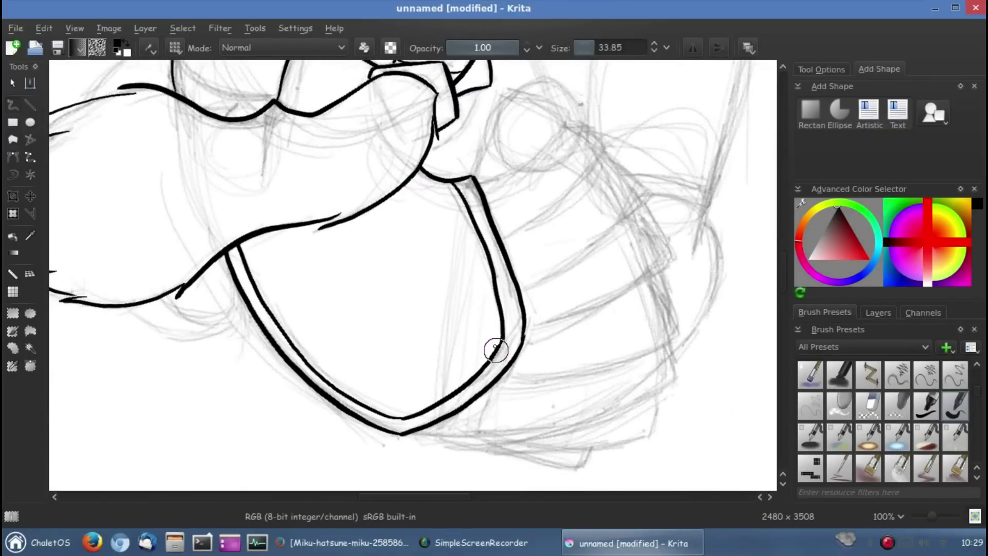
mouse_move(495, 349)
mouse_down()
mouse_move(296, 426)
mouse_move(353, 281)
mouse_move(280, 353)
mouse_up()
drag(581, 278, 600, 311)
mouse_move(620, 303)
mouse_down()
mouse_move(634, 286)
mouse_move(710, 278)
mouse_up()
mouse_move(595, 349)
mouse_down()
mouse_move(620, 391)
mouse_move(696, 362)
mouse_up()
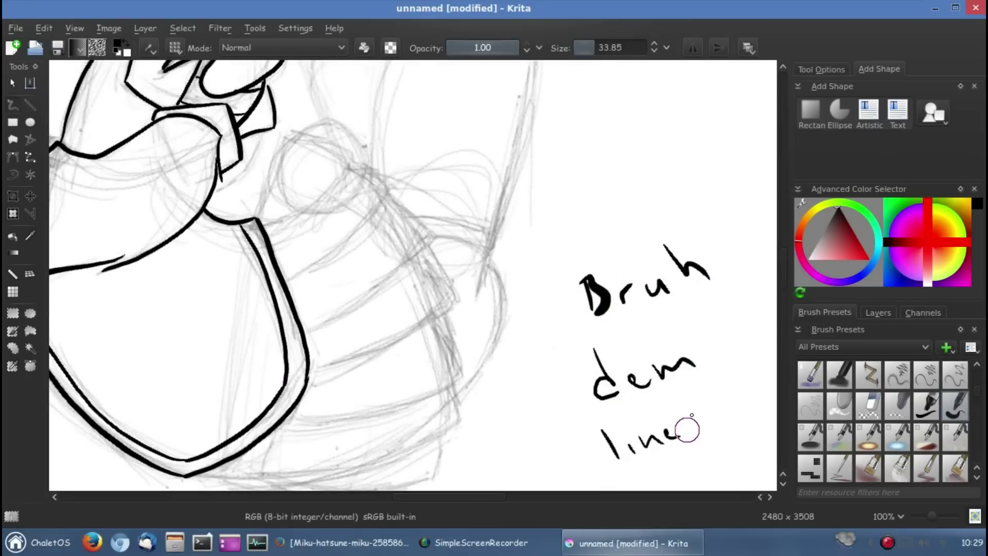
key(ctrl+z)
Doodle a quick face, remove the note, and zoom out to view the whole drawing
key(ctrl+z)
key(ctrl+z)
key(ctrl+z)
drag(579, 337, 606, 372)
drag(606, 337, 579, 374)
drag(617, 321, 619, 368)
drag(618, 316, 620, 370)
key(ctrl+z)
key(ctrl+z)
key(ctrl+z)
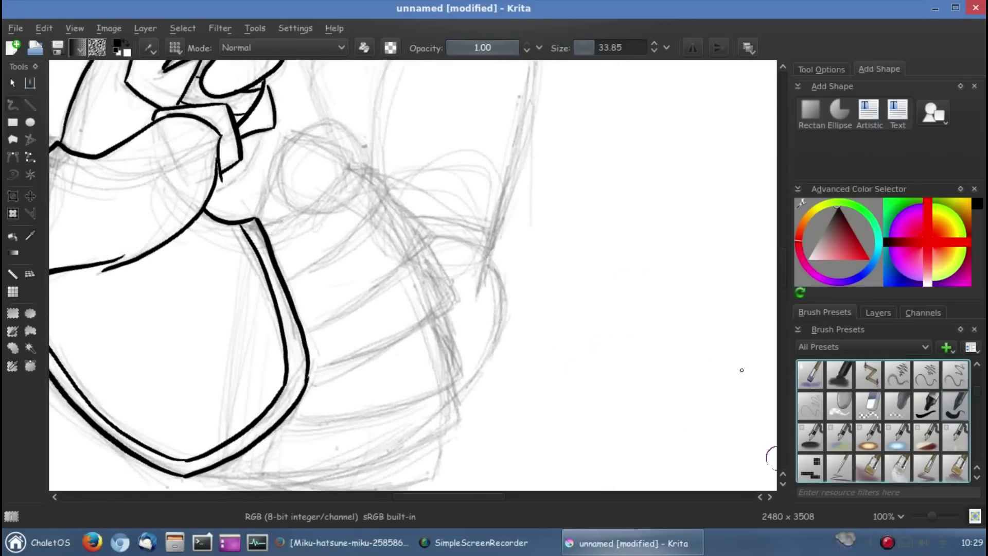
drag(927, 516, 928, 517)
Hide and re-show the pencil sketch layer to check the inks, then reselect Layer 2 and brush presets
click(879, 313)
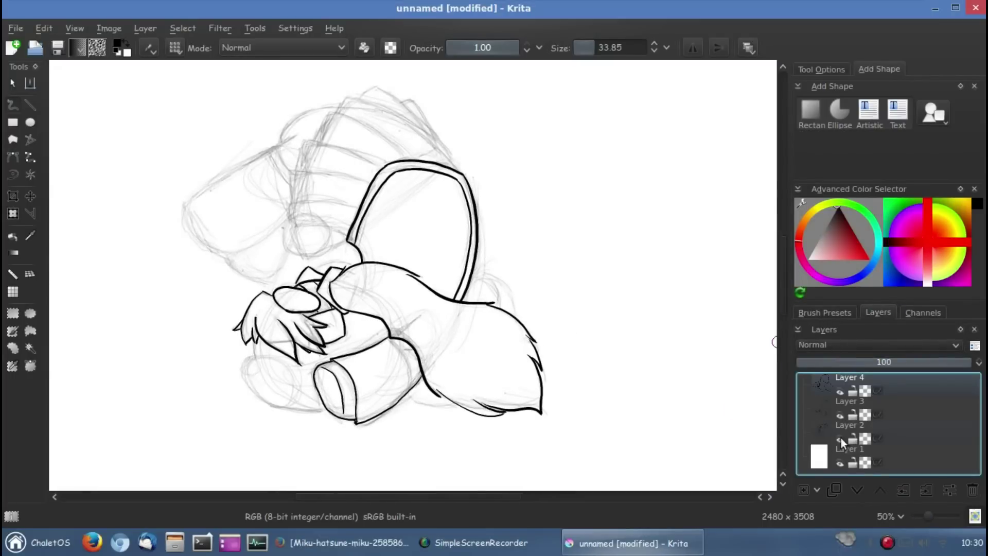
click(840, 415)
click(841, 442)
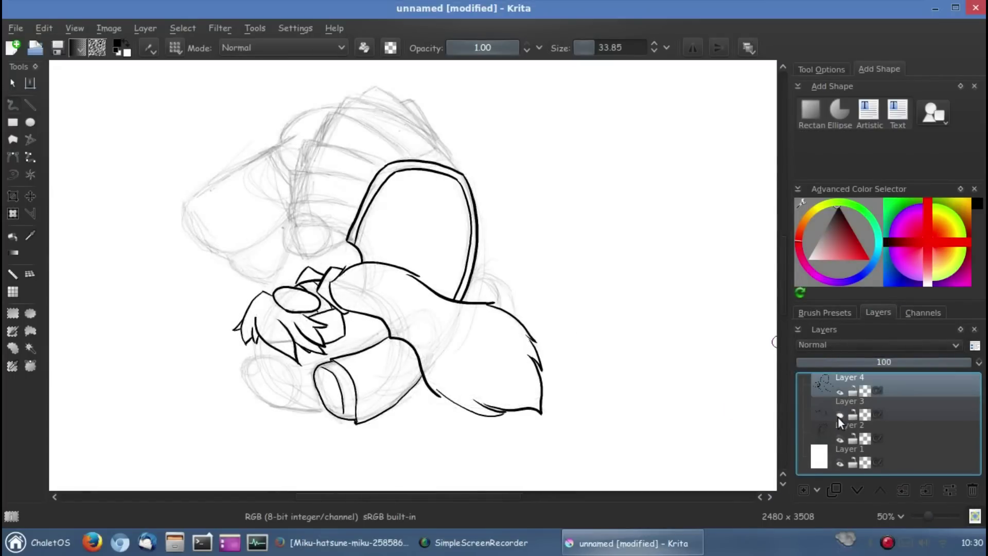
click(840, 422)
click(825, 313)
drag(927, 516, 932, 515)
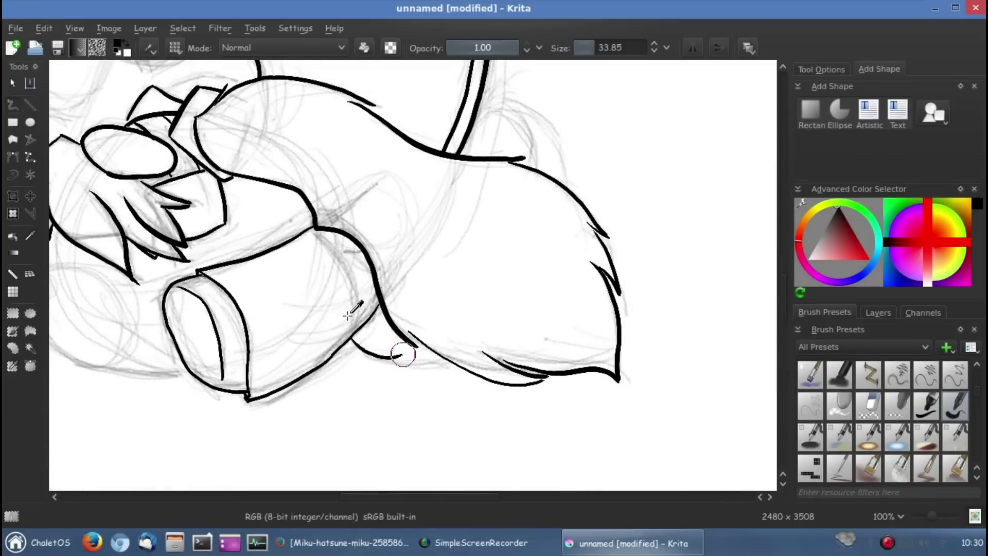
Ink the tail's lower edge and the small loop where it meets the rounded outline
key(5)
drag(330, 300, 355, 343)
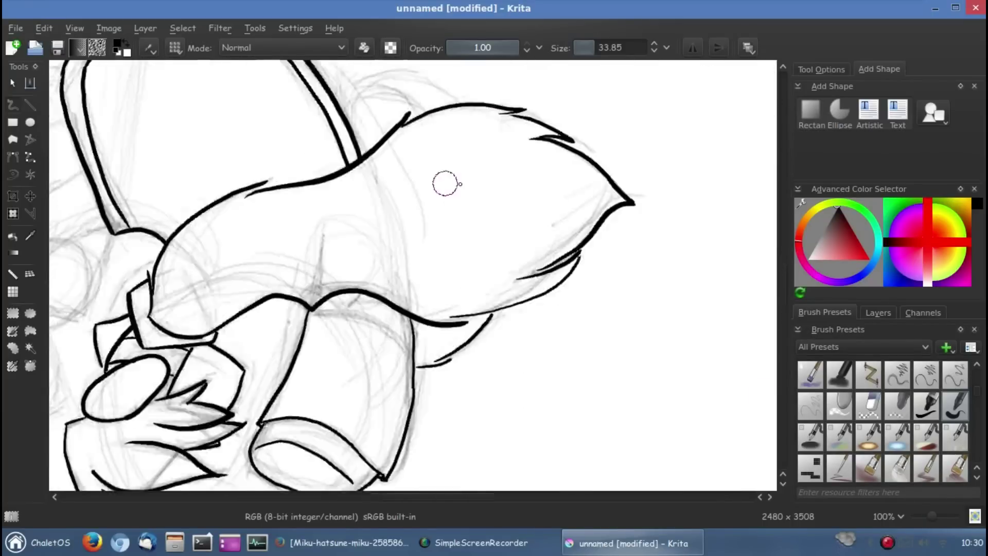
key(4)
mouse_move(554, 218)
mouse_down()
mouse_move(590, 218)
mouse_move(587, 314)
mouse_up()
drag(569, 209, 600, 299)
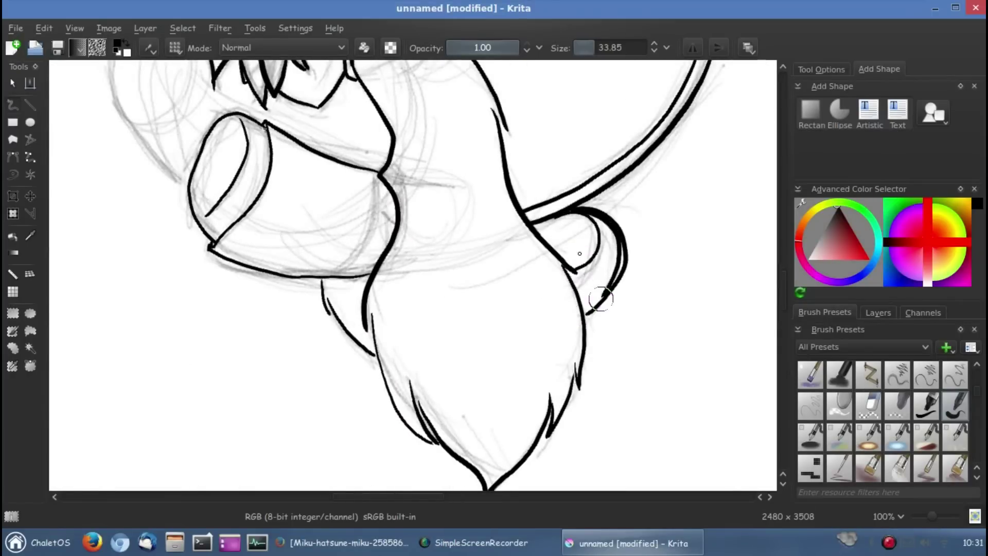
key(ctrl+z)
Compare against the Miku reference image and pan up to the hair area
scroll(601, 299, up, 3)
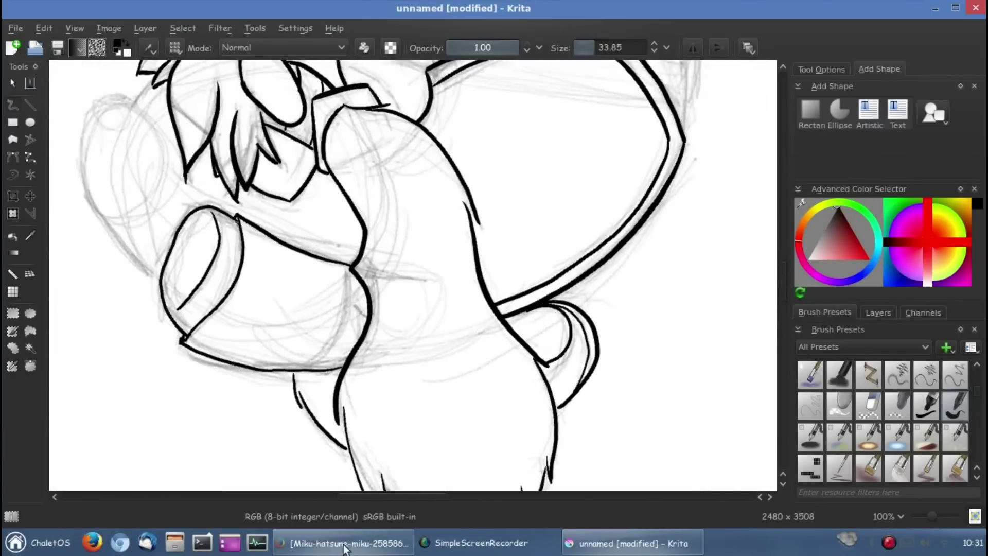
click(342, 543)
drag(341, 267, 290, 208)
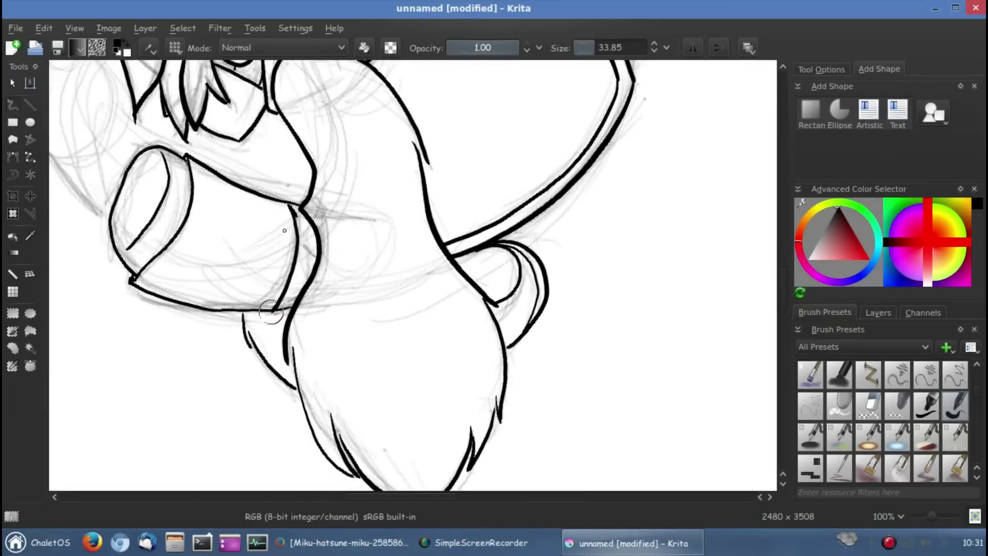
mouse_move(265, 288)
mouse_down()
mouse_move(418, 430)
mouse_move(506, 158)
mouse_move(739, 57)
mouse_up()
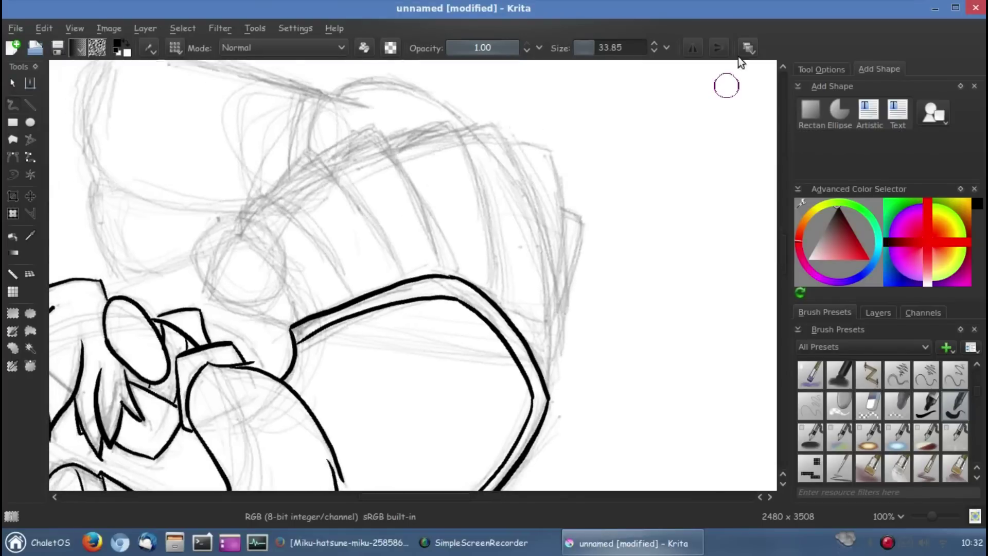
Scribble a handwritten note on the empty canvas, then undo it
mouse_move(487, 160)
mouse_down()
mouse_move(498, 204)
mouse_move(521, 179)
mouse_move(566, 174)
mouse_up()
drag(570, 170, 592, 159)
mouse_move(545, 226)
mouse_down()
mouse_move(556, 257)
mouse_move(579, 239)
mouse_up()
drag(546, 298, 604, 325)
mouse_move(615, 268)
mouse_down()
mouse_move(628, 301)
mouse_move(684, 314)
mouse_up()
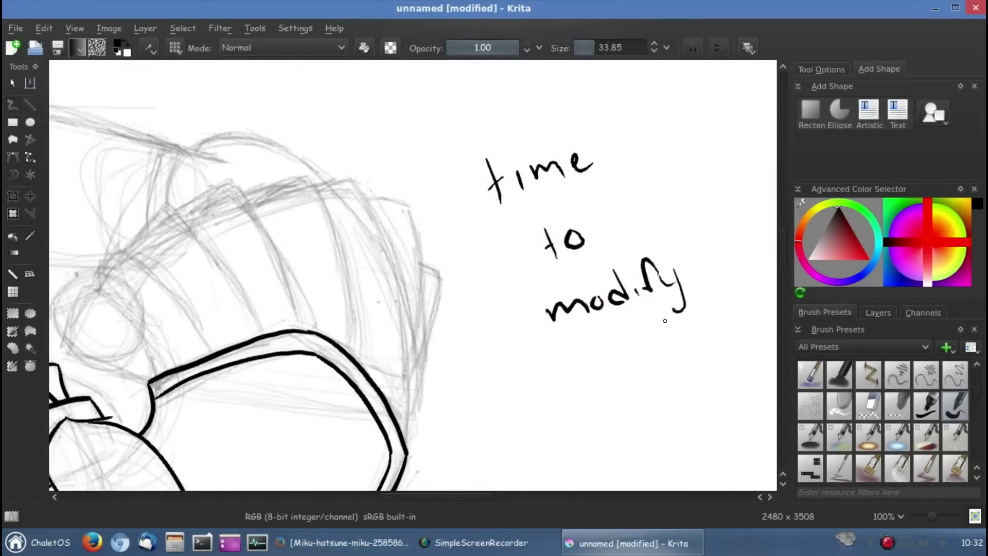
key(ctrl+z)
key(ctrl+z)
key(ctrl+z)
key(ctrl+z)
key(ctrl+z)
Rotate and pan toward the hair, then ink the hair's right edge
drag(468, 293, 612, 365)
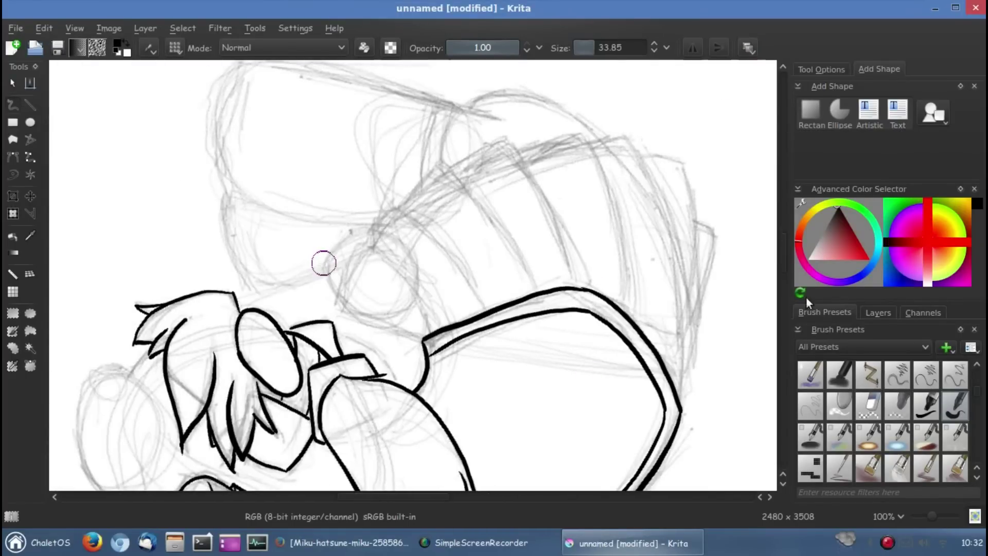
key(4)
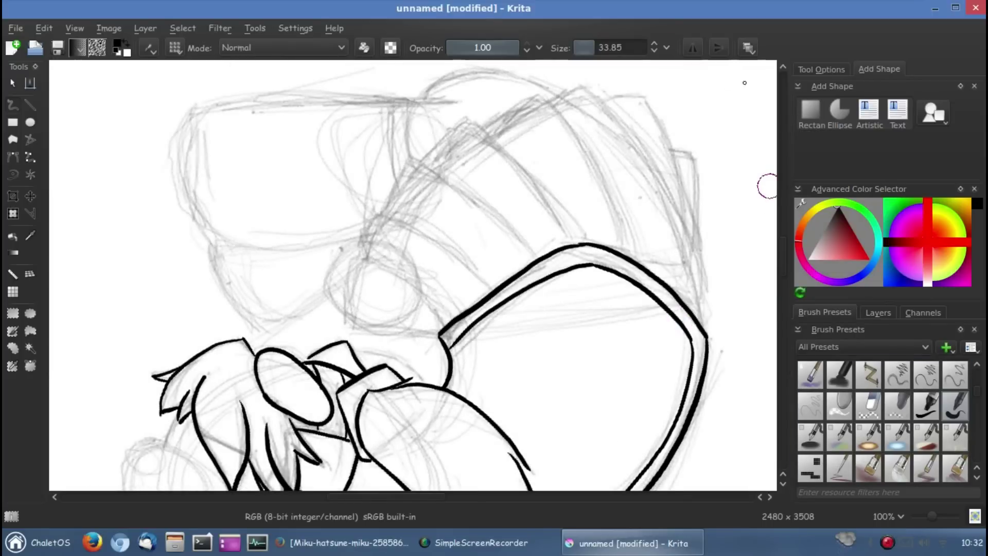
drag(681, 207, 604, 220)
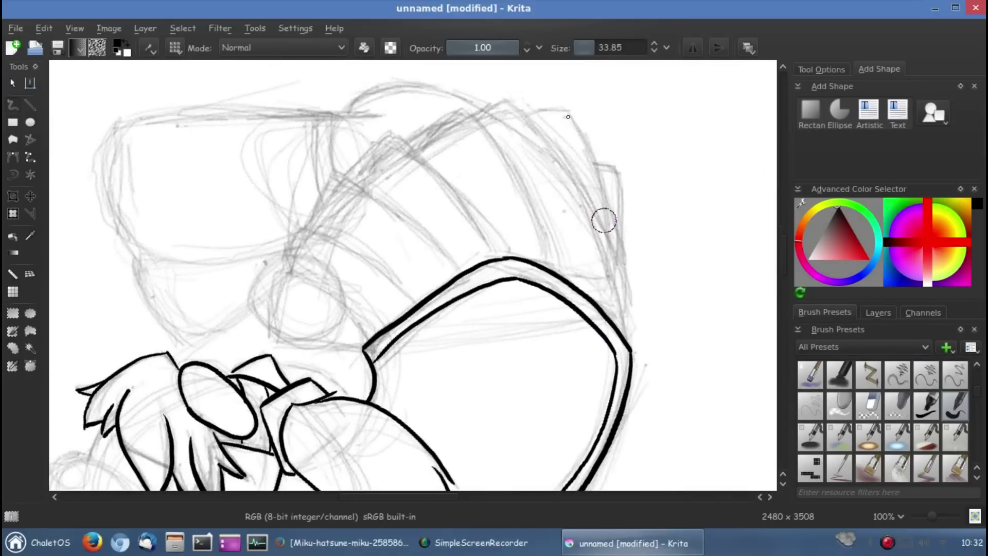
drag(569, 117, 625, 338)
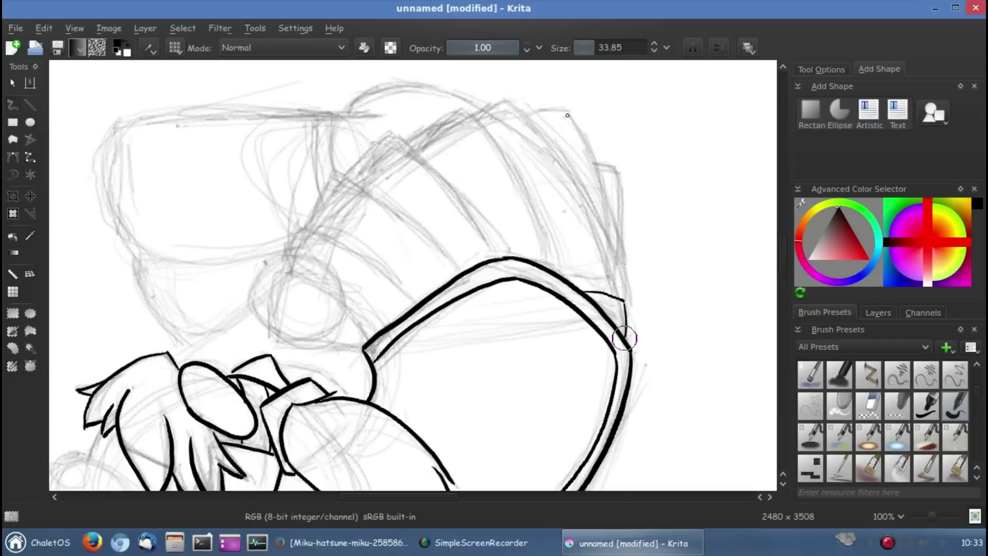
drag(507, 101, 624, 298)
key(ctrl+z)
drag(507, 100, 623, 297)
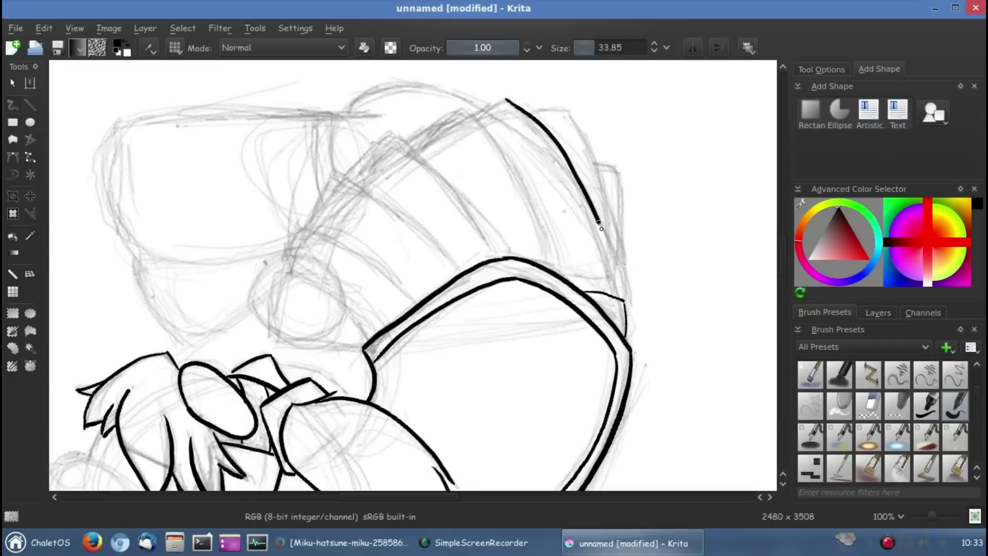
Ink more pointed hair-lock outlines, redrawing strokes after each undo
mouse_move(530, 110)
mouse_down()
mouse_move(570, 115)
mouse_move(620, 274)
mouse_up()
key(ctrl+z)
mouse_move(566, 112)
mouse_down()
mouse_move(602, 178)
mouse_move(615, 257)
mouse_up()
drag(595, 165, 618, 168)
key(ctrl+z)
key(ctrl+z)
drag(567, 111, 624, 297)
mouse_move(590, 146)
mouse_down()
mouse_move(623, 148)
mouse_move(623, 298)
mouse_up()
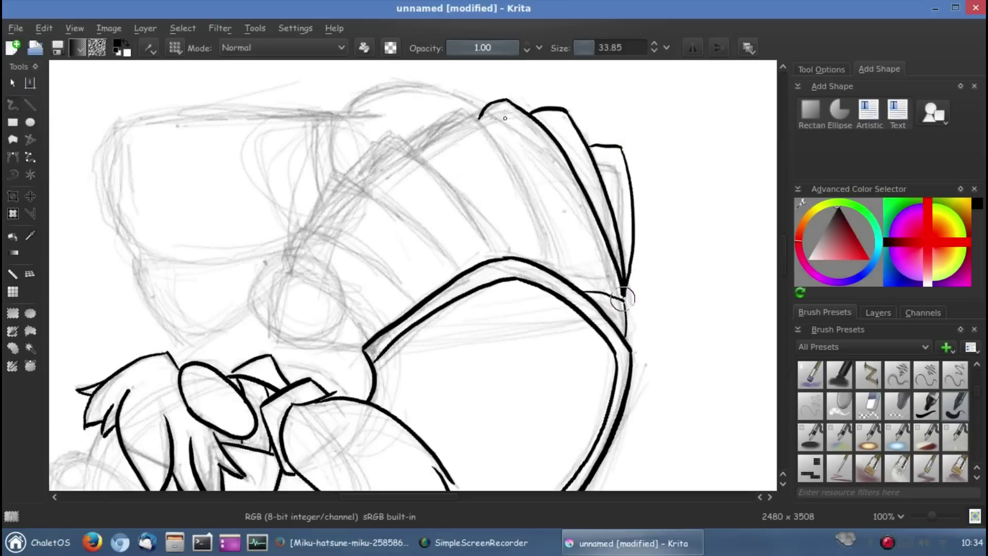
Try another hair lock, discard it, and touch up the line at the junction
drag(460, 110, 567, 278)
key(ctrl+z)
drag(460, 111, 567, 278)
key(ctrl+z)
drag(595, 274, 559, 265)
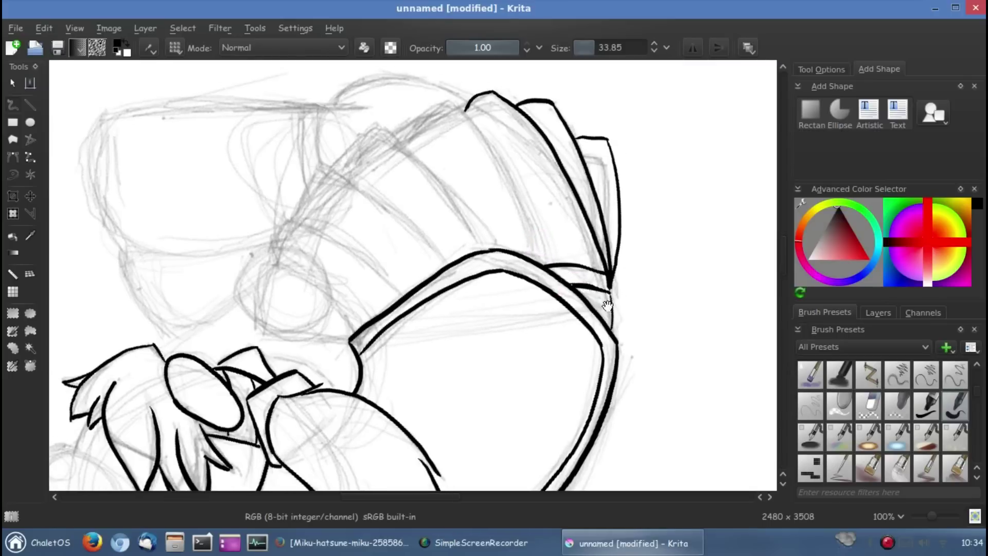
Switch to the eraser, zoom in on the line junction, and shrink the eraser
click(871, 412)
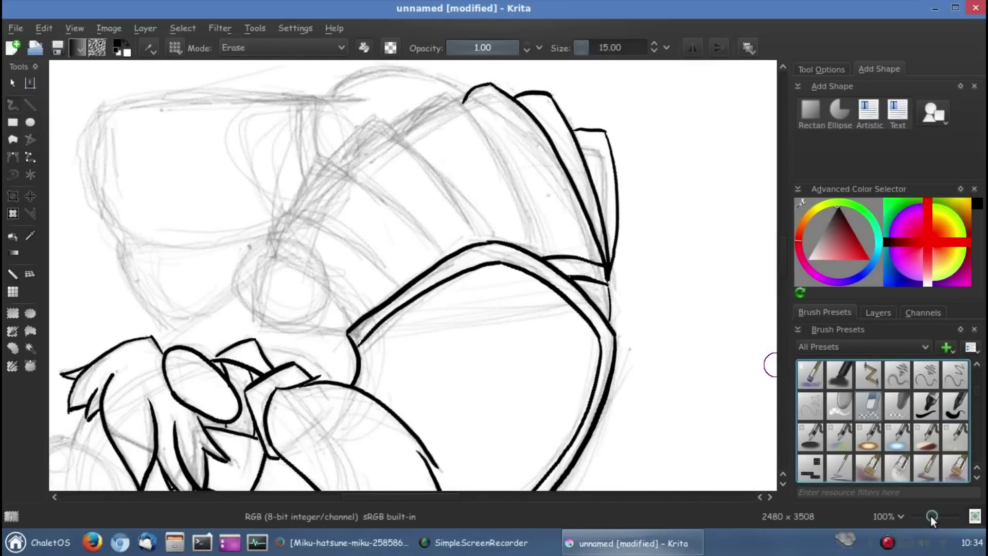
scroll(635, 346, up, 2)
drag(635, 346, 441, 270)
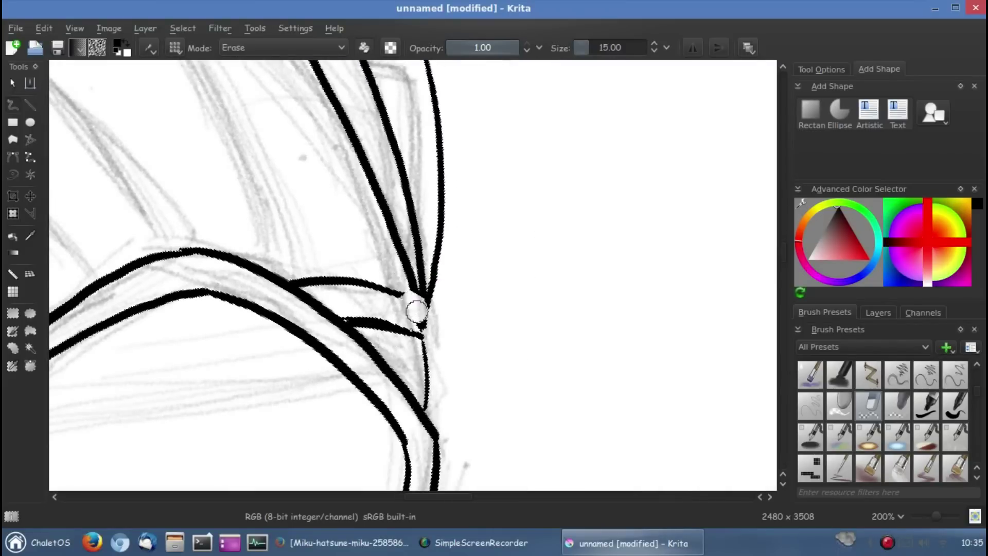
click(584, 51)
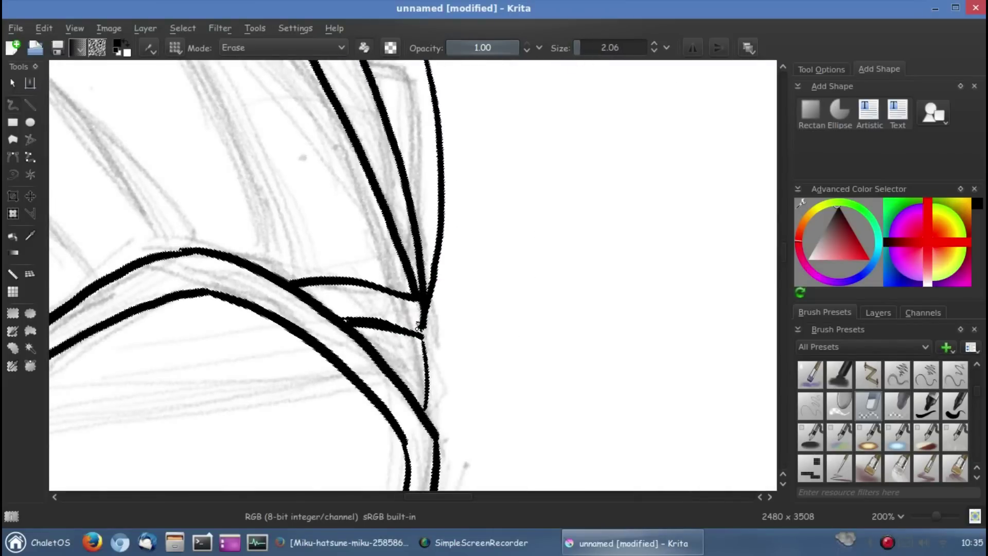
Return to the ink brush, set its size to 33.85, and zoom out to 67%
click(955, 409)
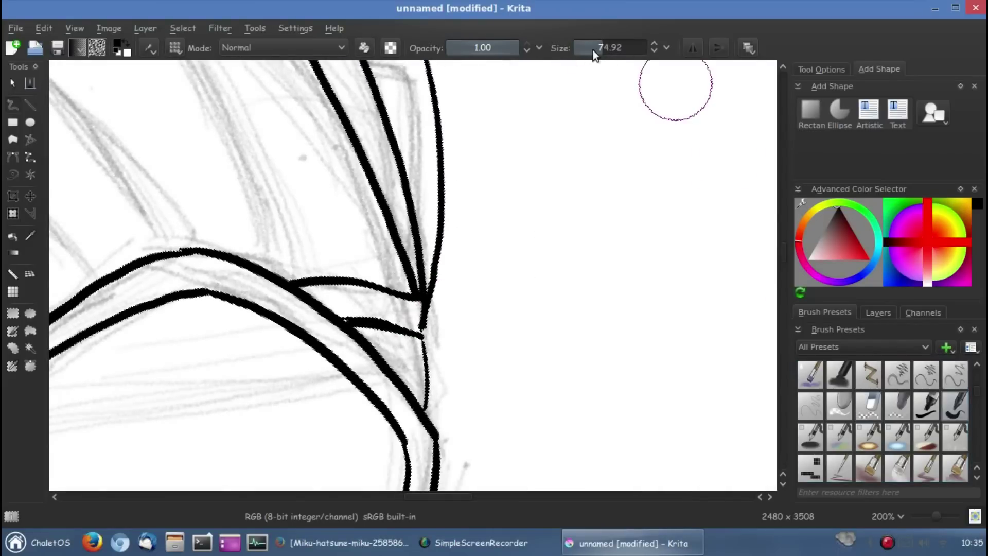
drag(595, 52, 663, 50)
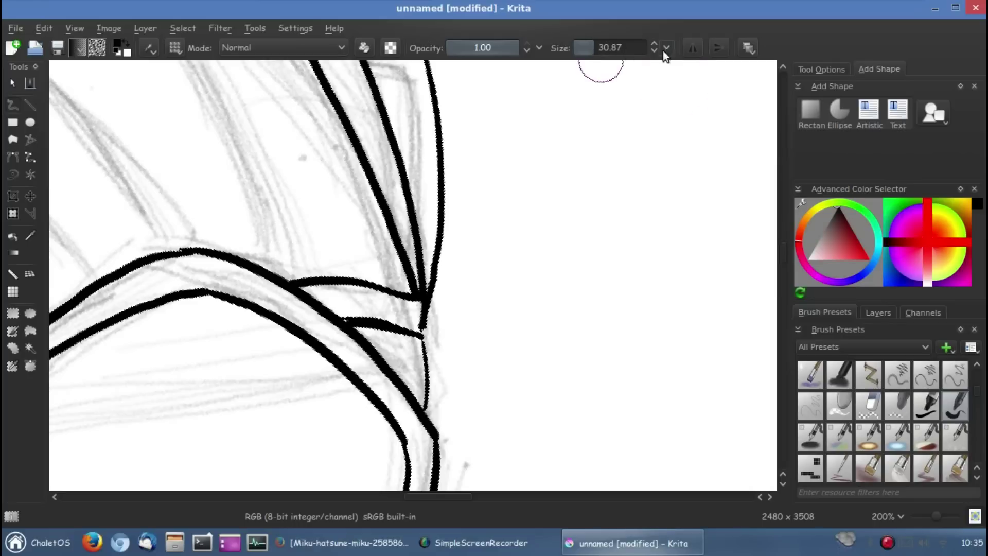
click(655, 48)
scroll(639, 325, down, 1)
scroll(762, 343, down, 1)
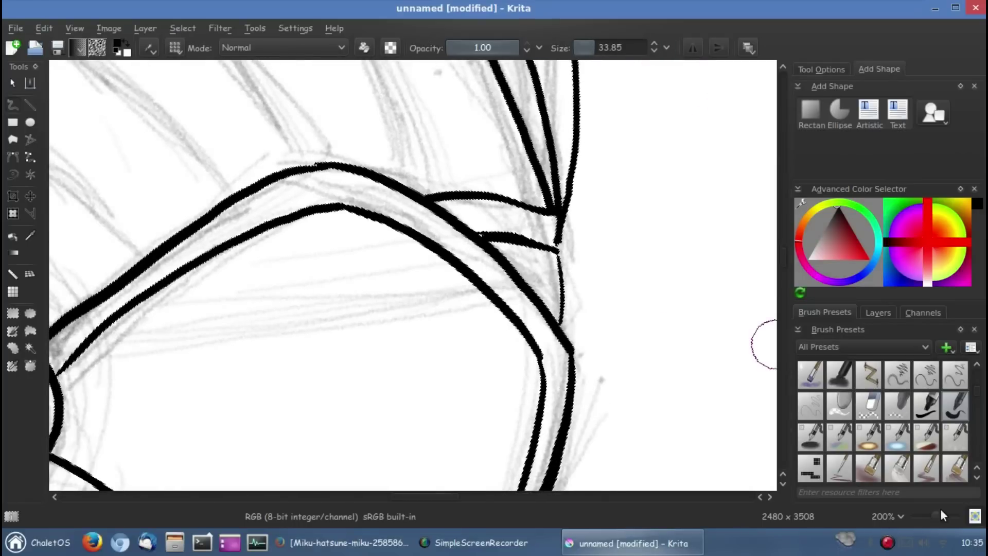
scroll(717, 437, down, 1)
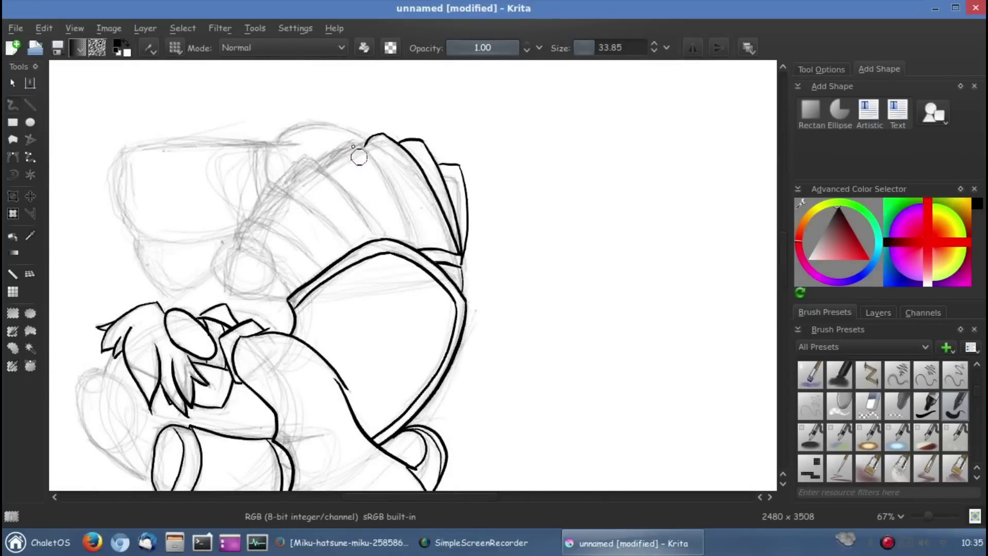
Tilt the view and ink a line plus three curved segment lines down the sleeve
key(6)
key(6)
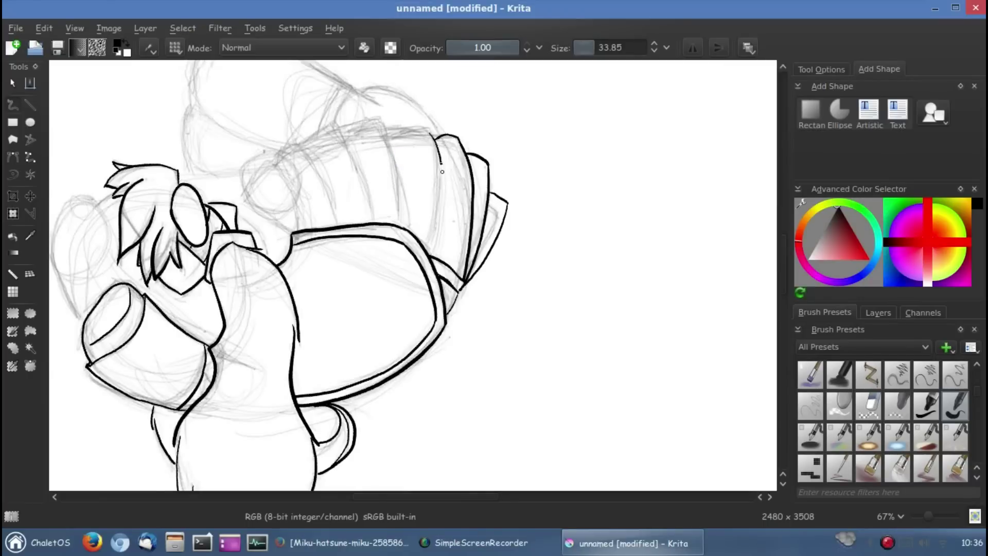
drag(434, 136, 436, 255)
drag(374, 120, 404, 225)
drag(334, 122, 367, 223)
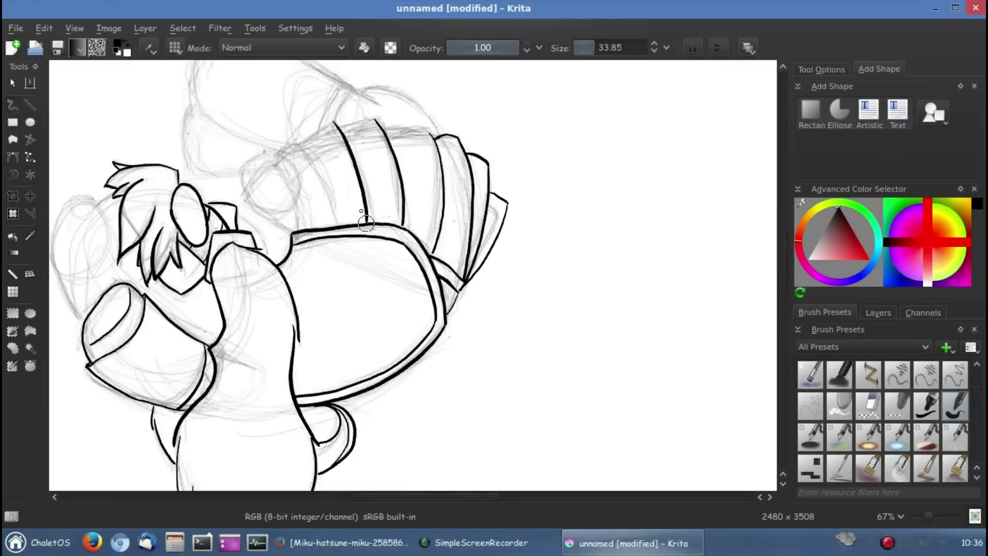
drag(295, 140, 336, 227)
Handwrite a remark on the blank canvas, then undo it
drag(544, 131, 631, 140)
drag(651, 119, 700, 131)
drag(540, 242, 553, 278)
mouse_move(592, 255)
mouse_down()
mouse_move(610, 260)
mouse_move(615, 280)
mouse_up()
drag(650, 216, 679, 247)
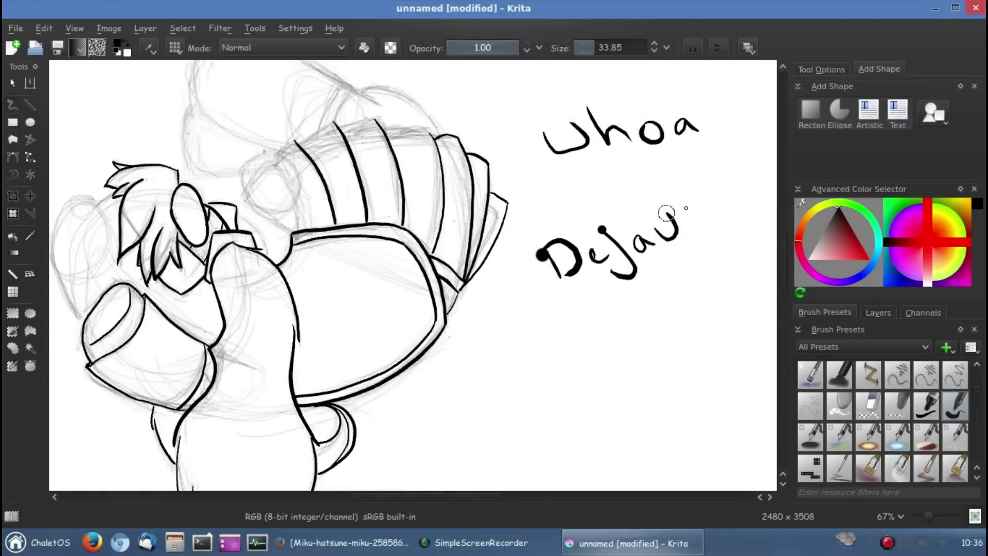
drag(685, 206, 713, 226)
key(ctrl+z)
key(ctrl+z)
key(ctrl+z)
Scribble more handwritten remarks and undo them again
key(ctrl+z)
drag(579, 275, 575, 278)
drag(554, 339, 647, 343)
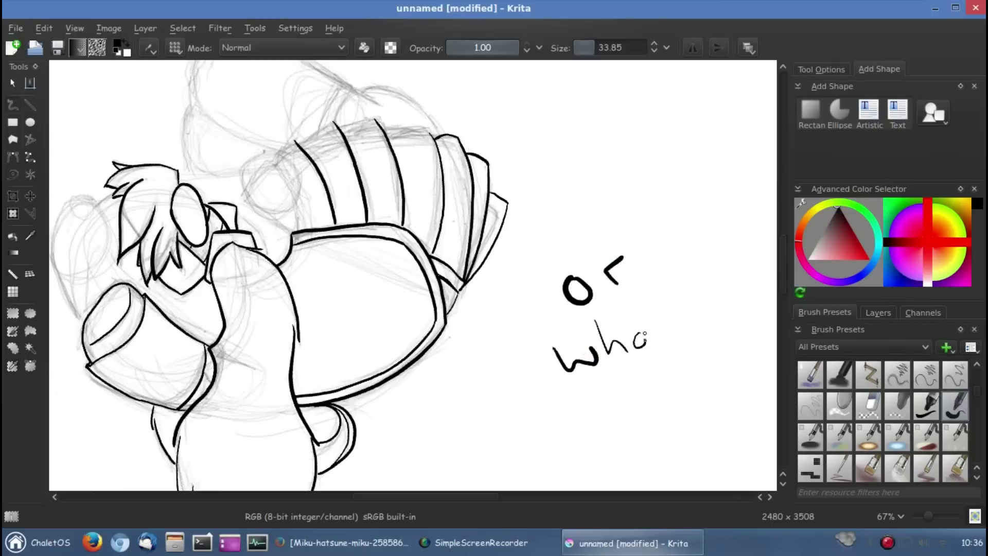
key(ctrl+z)
key(ctrl+z)
key(ctrl+z)
key(ctrl+z)
key(ctrl+z)
drag(617, 274, 633, 308)
mouse_move(581, 363)
mouse_down()
mouse_move(639, 361)
mouse_move(696, 330)
mouse_up()
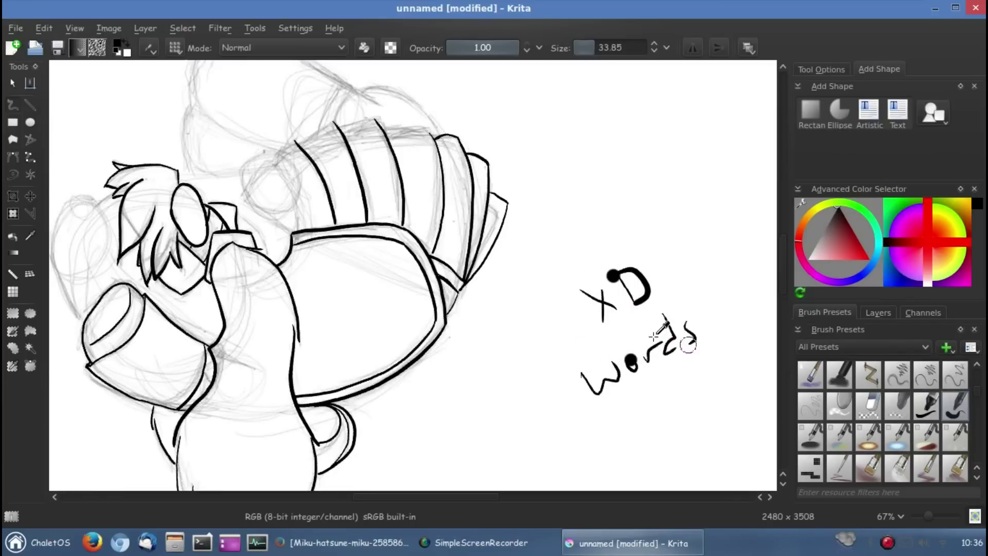
key(ctrl+z)
key(ctrl+z)
key(ctrl+z)
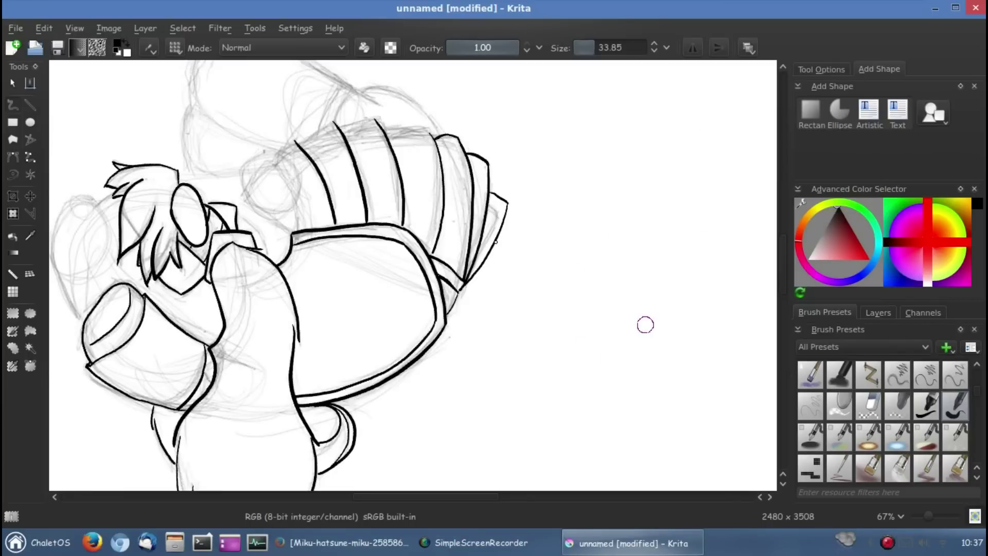
Pan to the lower armor, discard the edge-line attempts, and ink two curved lines beside it
drag(646, 325, 412, 249)
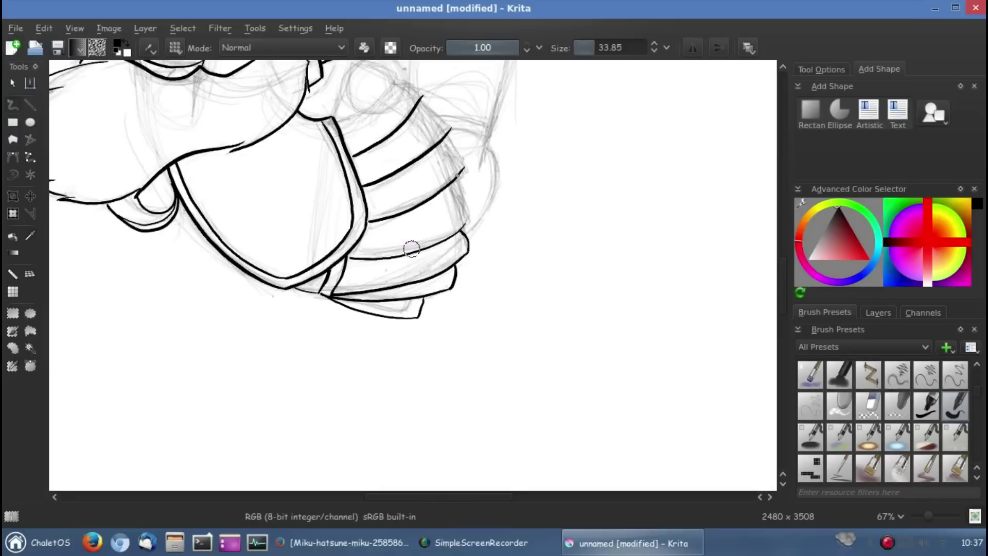
key(ctrl+z)
drag(462, 178, 467, 224)
key(ctrl+z)
scroll(443, 138, up, 1)
scroll(432, 135, up, 1)
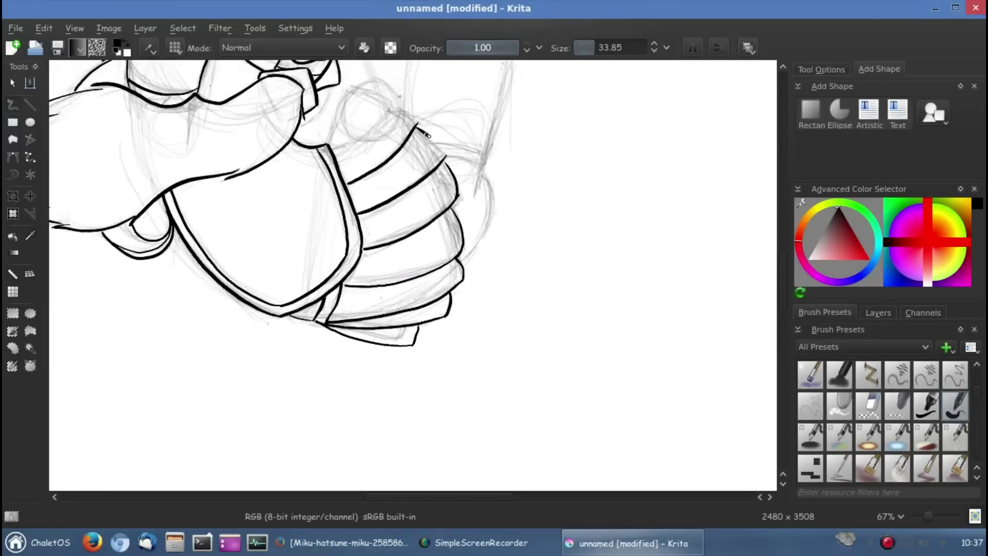
scroll(422, 216, up, 5)
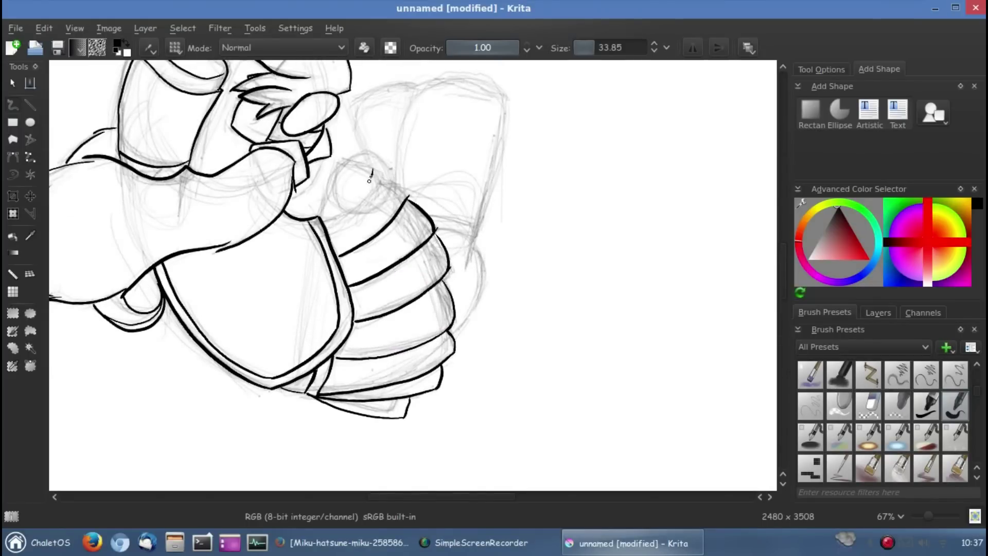
drag(371, 169, 325, 218)
drag(373, 172, 418, 205)
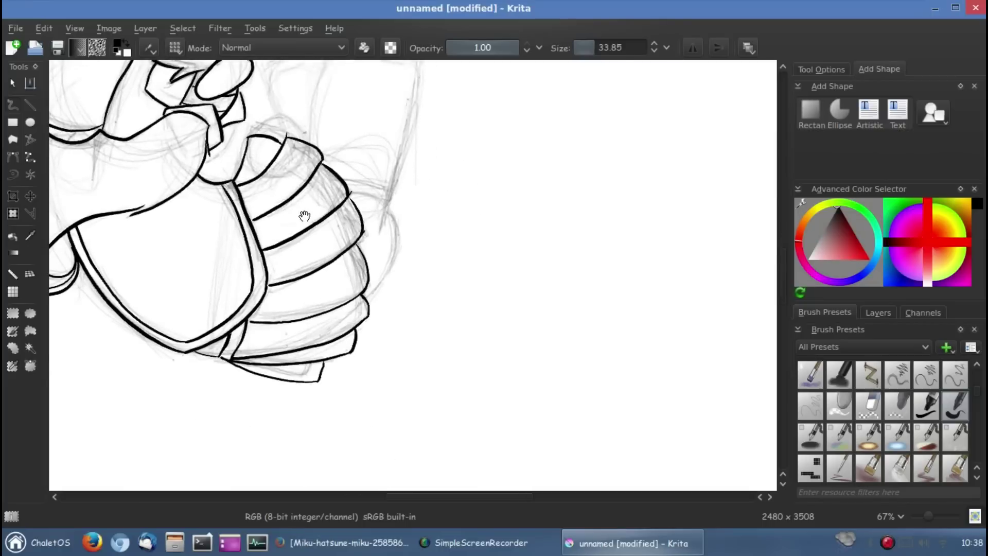
Scribble a longer remark on the right, undo it with the last armor stroke, and zoom in
scroll(422, 216, up, 3)
drag(560, 215, 589, 217)
mouse_move(583, 188)
mouse_down()
mouse_move(624, 206)
mouse_move(648, 237)
mouse_up()
mouse_move(584, 293)
mouse_down()
mouse_move(615, 307)
mouse_move(648, 288)
mouse_up()
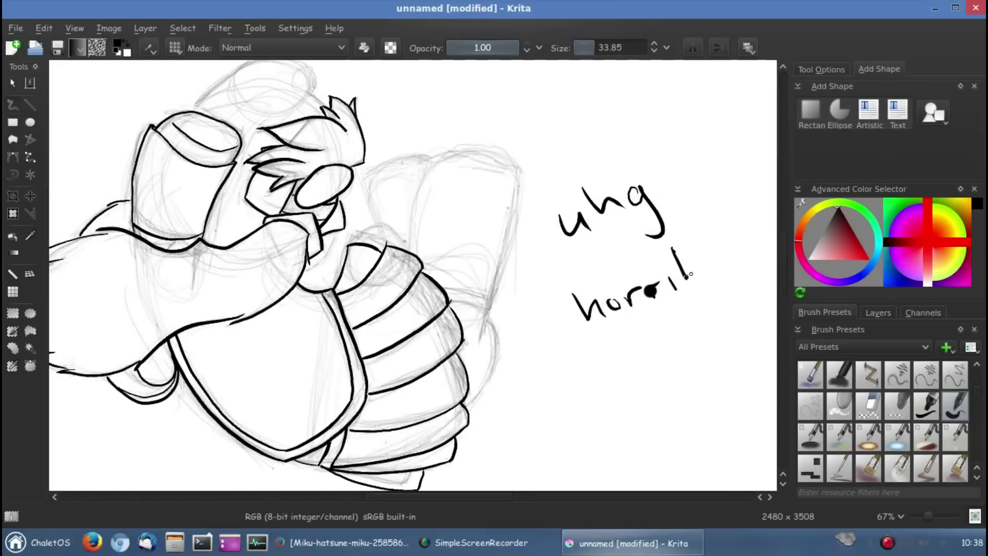
drag(672, 248, 745, 265)
drag(638, 368, 618, 391)
drag(651, 345, 715, 336)
drag(718, 301, 713, 345)
drag(625, 420, 653, 445)
drag(662, 404, 664, 438)
key(ctrl+z)
key(ctrl+z)
key(ctrl+z)
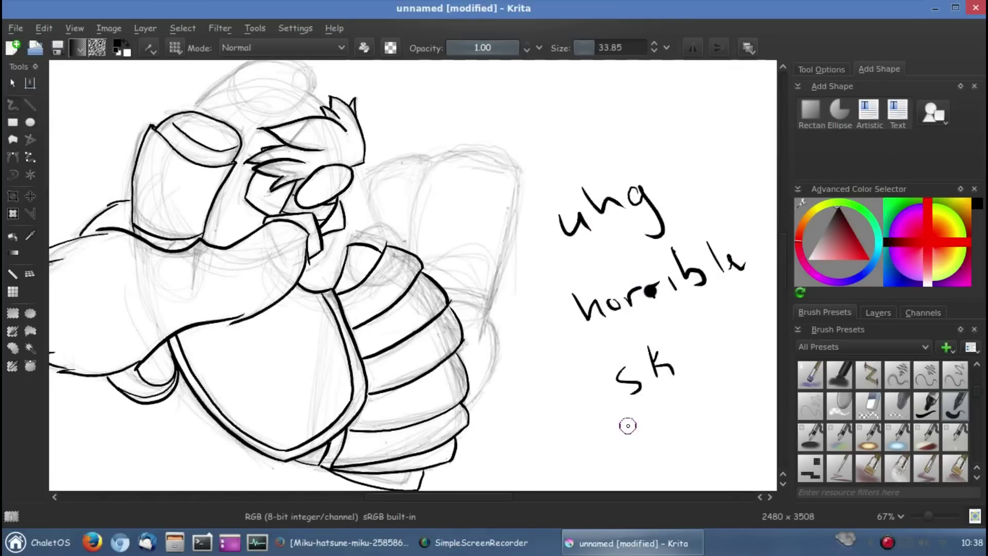
key(ctrl+z)
key(ctrl+z)
key(ctrl+z)
key(ctrl+z)
drag(929, 516, 929, 517)
With the eraser preset, remove the two upper armor curves, then switch back to the inking pen
click(74, 28)
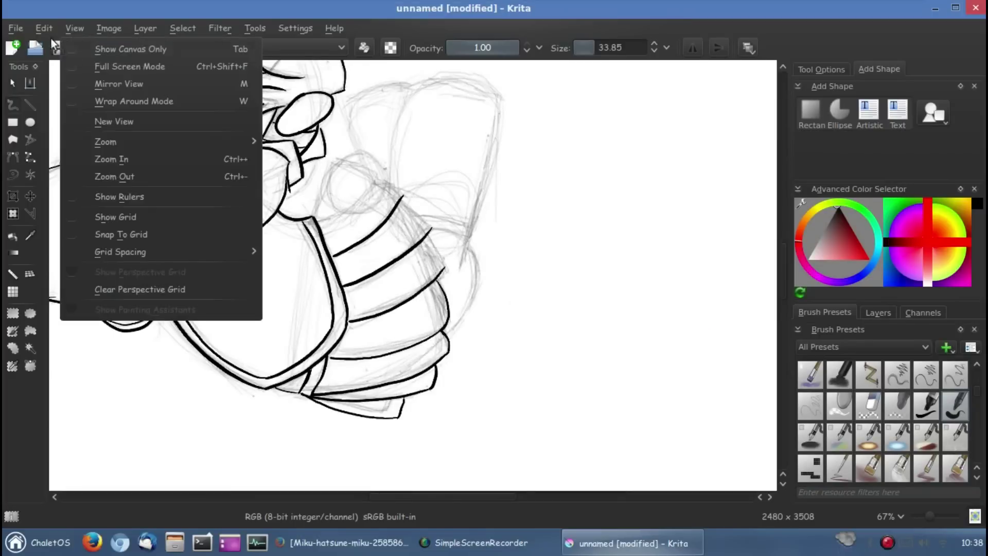
key(Escape)
click(858, 416)
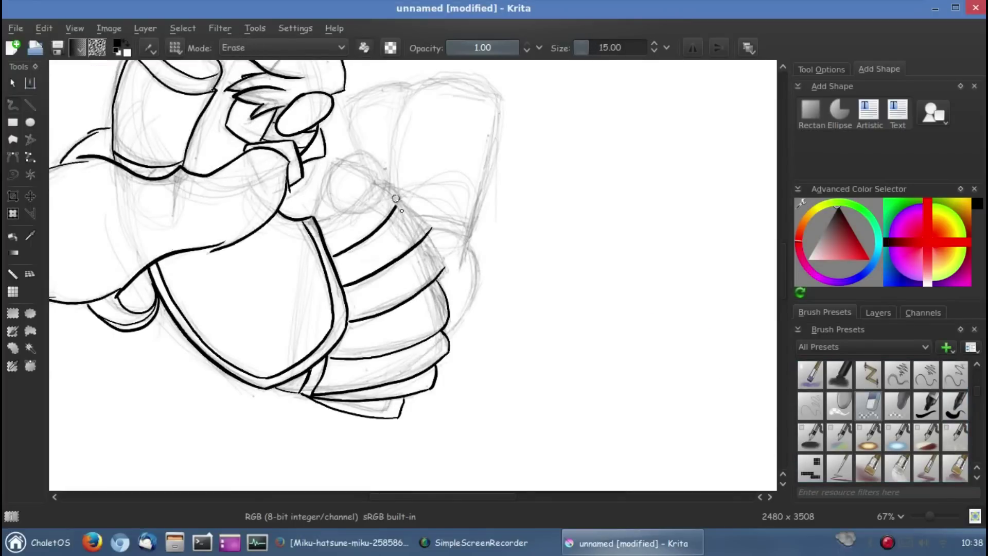
drag(359, 278, 433, 229)
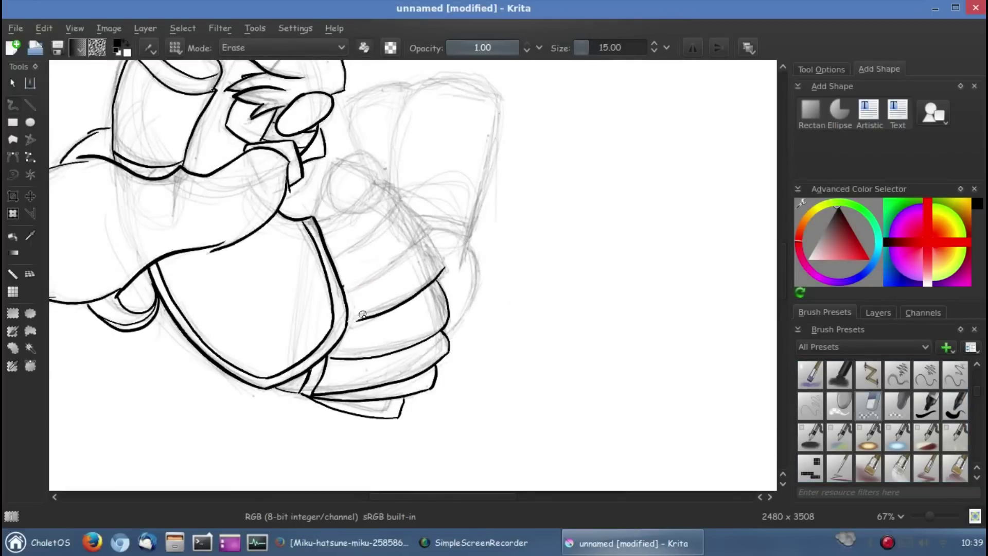
drag(354, 318, 436, 274)
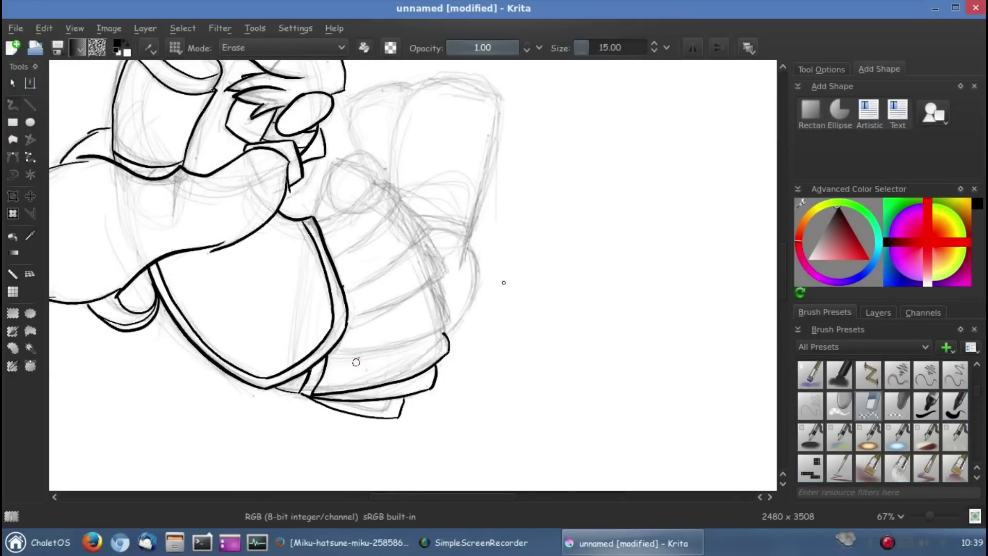
drag(504, 282, 406, 251)
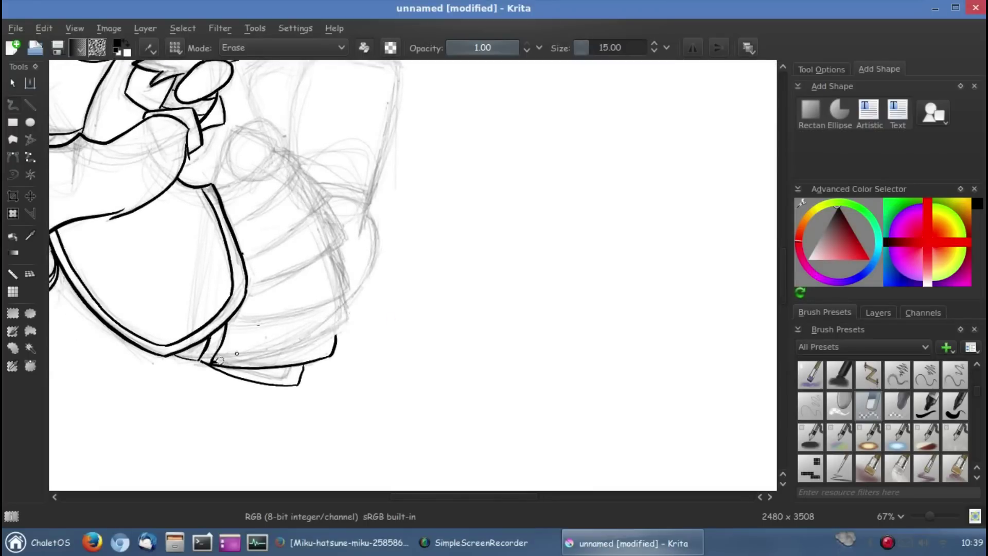
key(slash)
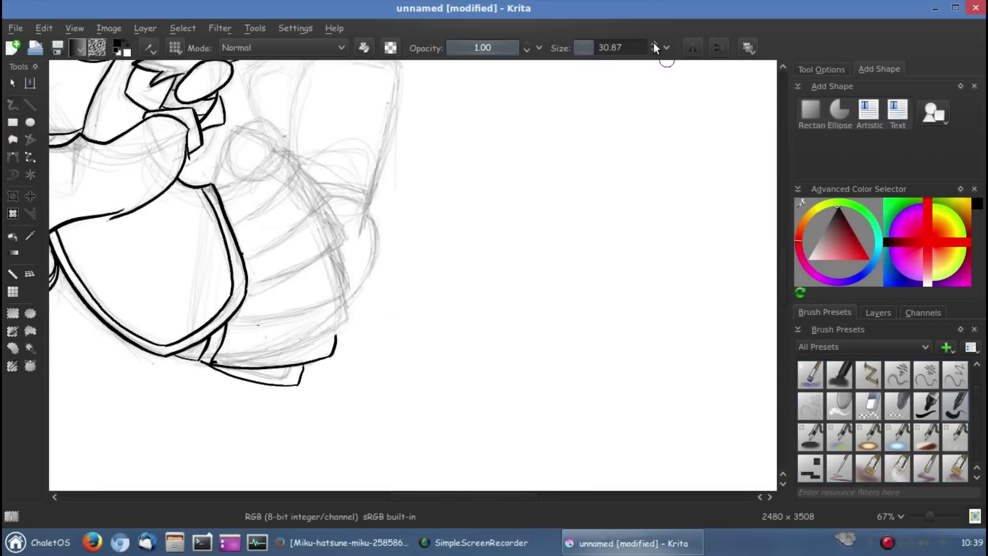
Raise the ink brush size to 33.85, then scribble a remark and undo it
click(654, 44)
mouse_move(481, 181)
mouse_down()
mouse_move(482, 204)
mouse_move(592, 198)
mouse_up()
mouse_move(604, 180)
mouse_down()
mouse_move(651, 185)
mouse_move(669, 209)
mouse_up()
mouse_move(523, 247)
mouse_down()
mouse_move(515, 291)
mouse_move(602, 268)
mouse_up()
key(ctrl+z)
key(ctrl+z)
key(ctrl+z)
Handwrite a new remark and undo most of it
key(ctrl+z)
mouse_move(486, 229)
mouse_down()
mouse_move(523, 251)
mouse_move(616, 214)
mouse_up()
drag(541, 309, 661, 320)
key(ctrl+z)
key(ctrl+z)
key(ctrl+z)
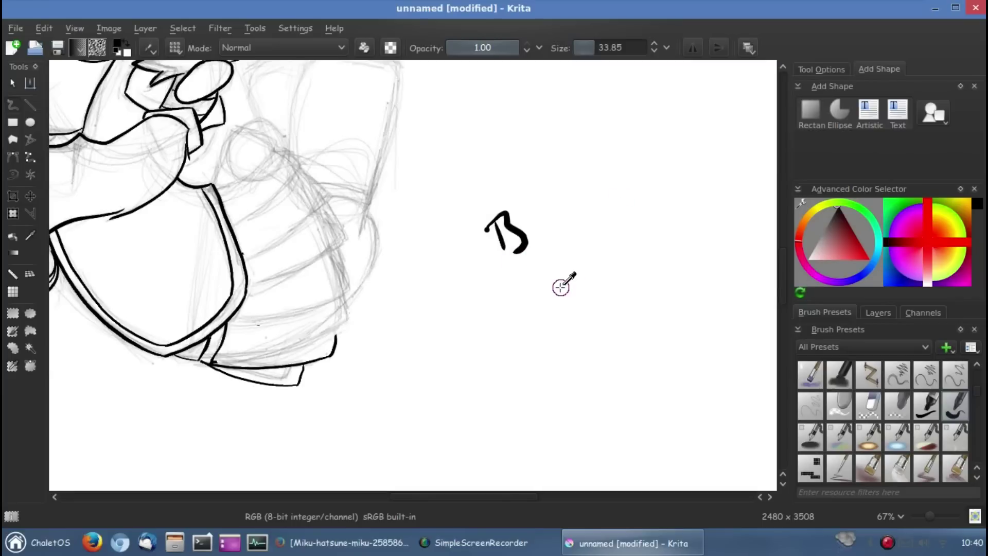
key(ctrl+z)
Scribble another remark with a question mark, then undo it
drag(476, 188, 497, 237)
drag(502, 199, 548, 181)
drag(603, 141, 657, 185)
click(666, 204)
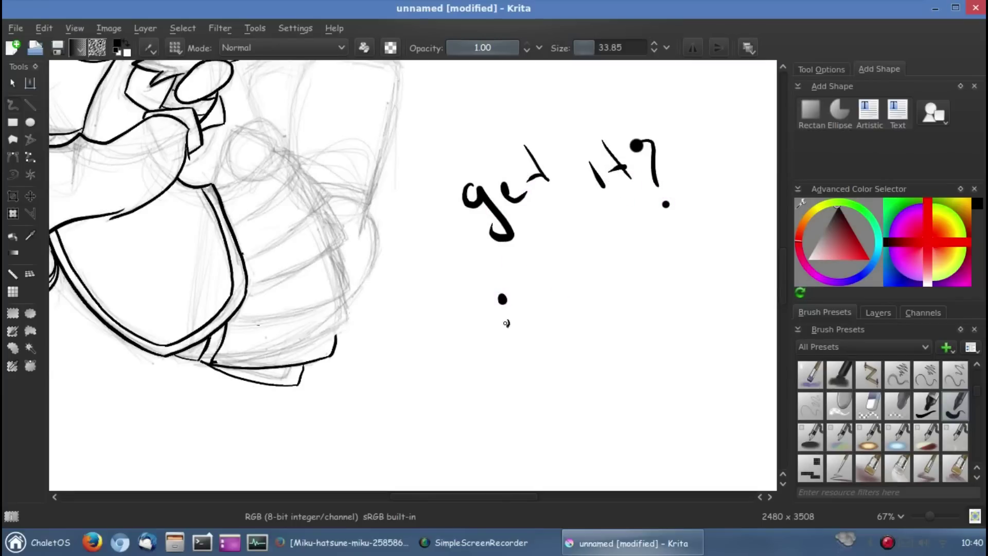
drag(507, 322, 504, 350)
drag(520, 299, 531, 342)
key(ctrl+z)
key(ctrl+z)
key(ctrl+z)
Write one last remark, undo it, and pan the view right and down
key(ctrl+z)
key(ctrl+z)
key(ctrl+z)
drag(505, 193, 525, 234)
drag(535, 205, 561, 224)
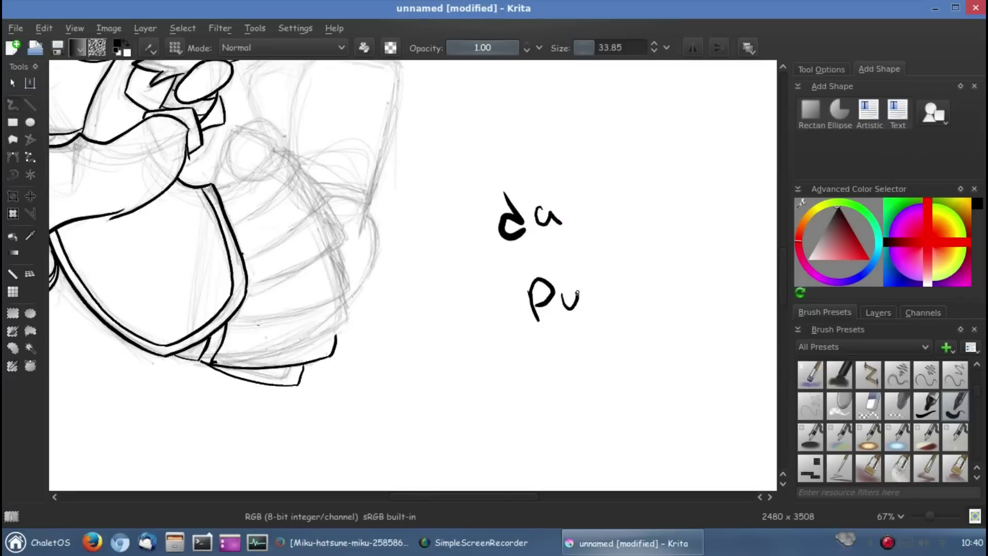
drag(587, 296, 636, 288)
drag(548, 343, 592, 381)
key(ctrl+z)
key(ctrl+z)
key(ctrl+z)
key(ctrl+z)
key(ctrl+z)
key(ctrl+z)
drag(552, 347, 631, 415)
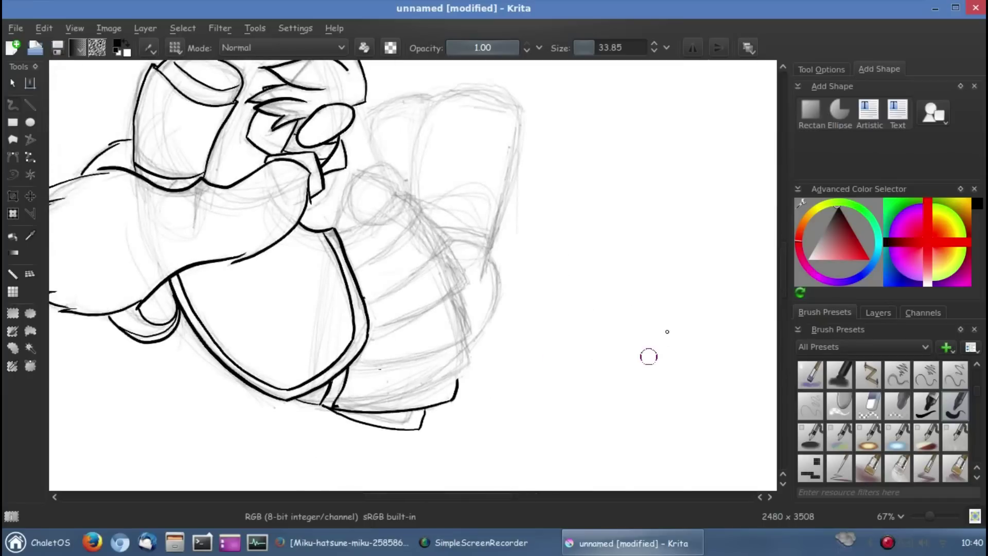
Pan to the clasped hands and ink an arc above the hand, redrawing it once
mouse_move(667, 331)
mouse_down()
mouse_move(456, 288)
mouse_move(415, 301)
mouse_up()
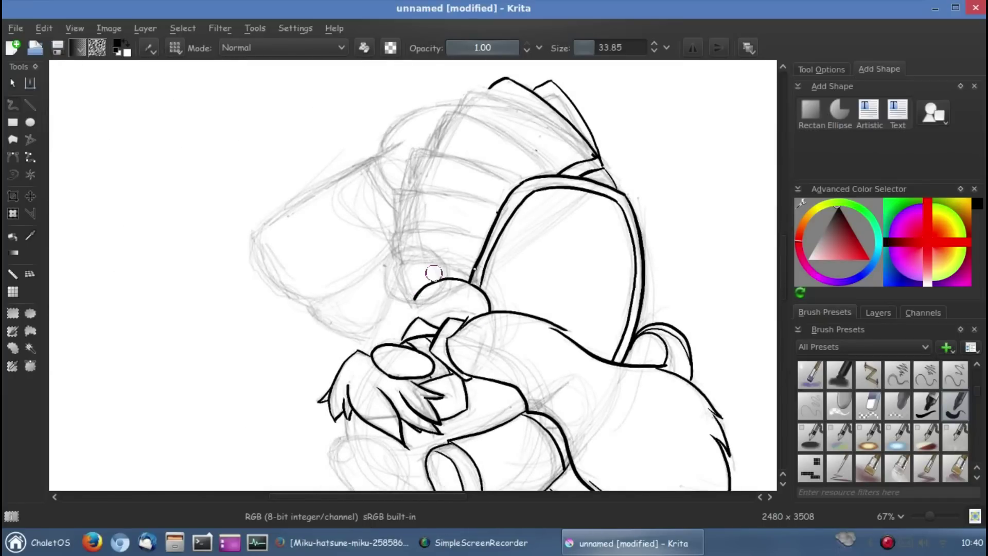
mouse_move(473, 265)
mouse_down()
mouse_move(397, 275)
mouse_move(415, 299)
mouse_up()
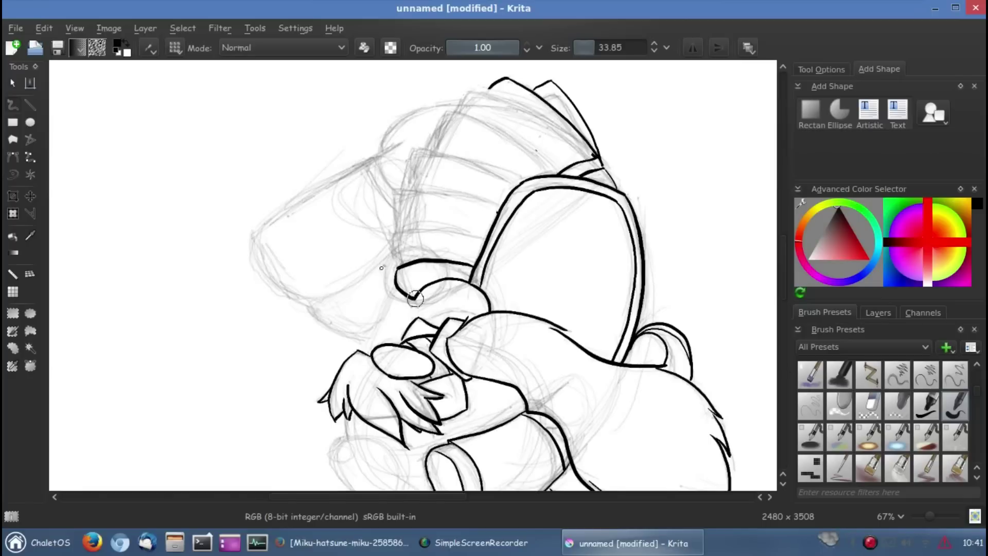
key(ctrl+z)
key(ctrl+z)
key(ctrl+z)
key(ctrl+z)
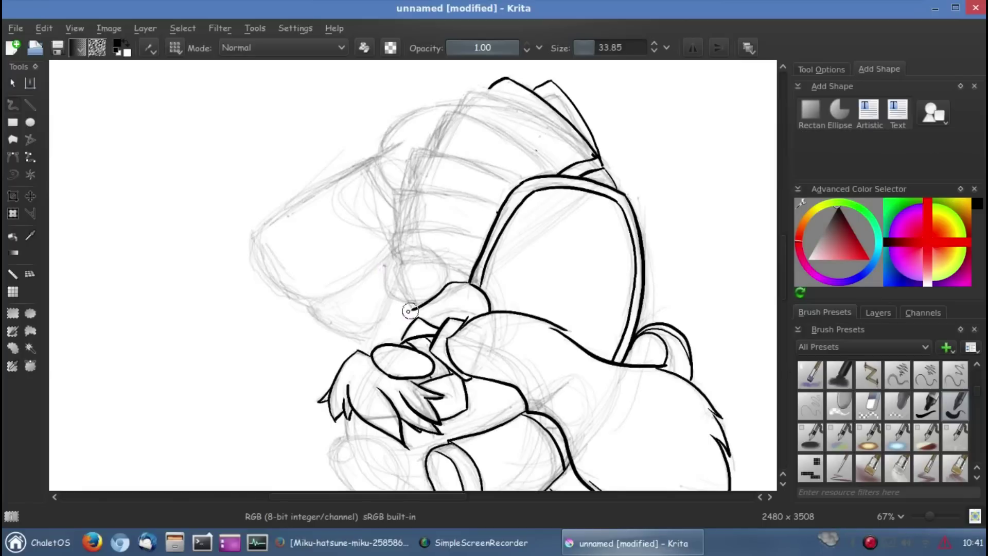
drag(472, 264, 397, 267)
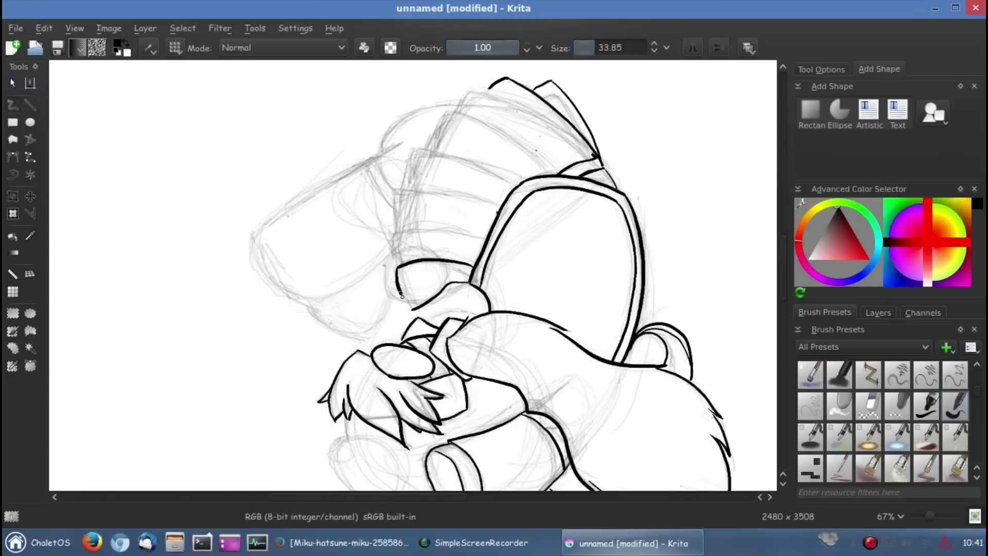
Turn the view upside down, ink curved armor plate lines, and close the left-edge outline gap
drag(413, 309, 409, 226)
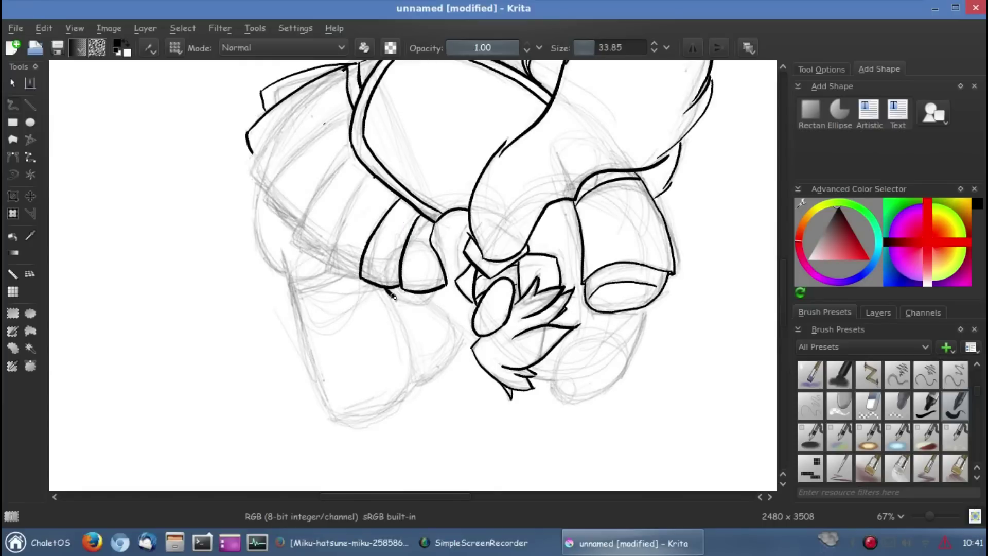
drag(391, 296, 515, 324)
mouse_move(499, 200)
mouse_down()
mouse_move(465, 240)
mouse_move(467, 292)
mouse_move(483, 298)
mouse_up()
key(ctrl+z)
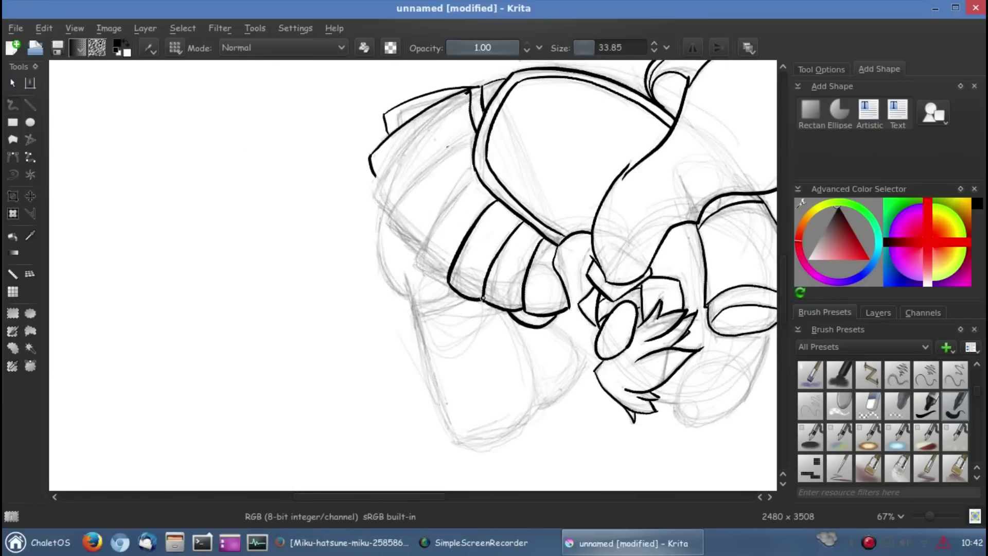
drag(476, 177, 417, 249)
mouse_move(469, 146)
mouse_down()
mouse_move(387, 211)
mouse_move(412, 254)
mouse_move(380, 172)
mouse_up()
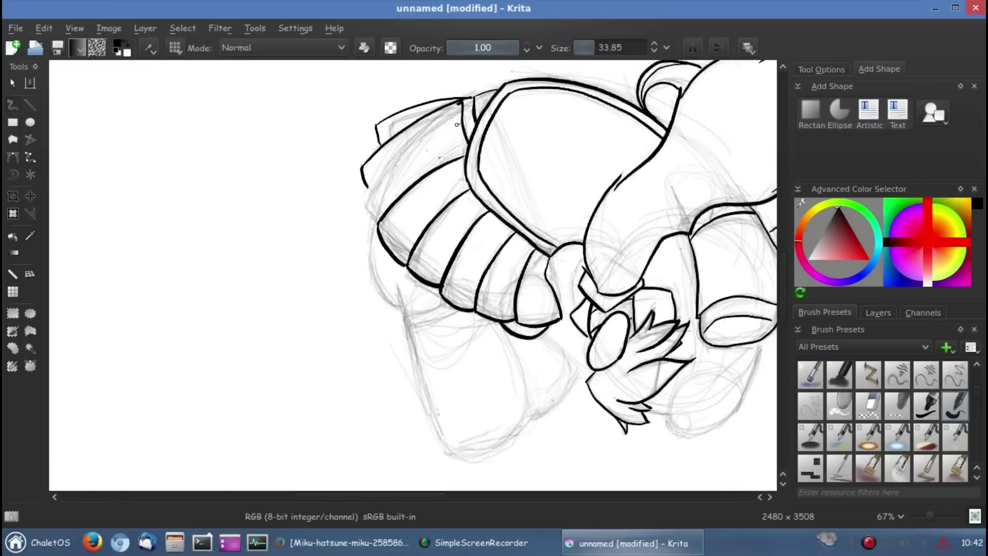
drag(461, 122, 440, 130)
mouse_move(367, 185)
mouse_down()
mouse_move(360, 229)
mouse_move(110, 227)
mouse_up()
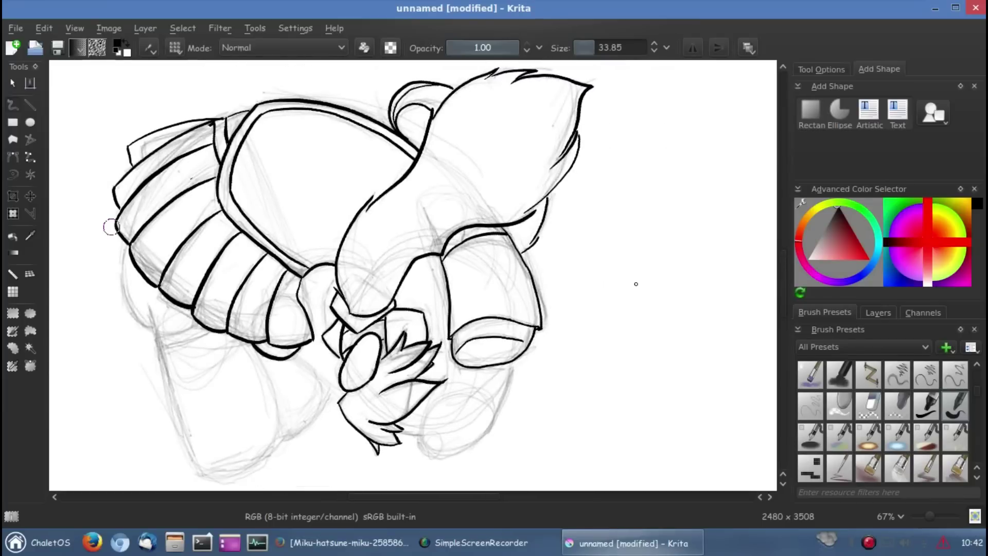
Scribble 'hmm', 'Nurps' and a face doodle, undo them, and recentre the body and tail
drag(635, 283, 669, 315)
drag(683, 311, 730, 317)
mouse_move(609, 381)
mouse_down()
mouse_move(641, 367)
mouse_move(730, 388)
mouse_up()
drag(614, 417, 613, 440)
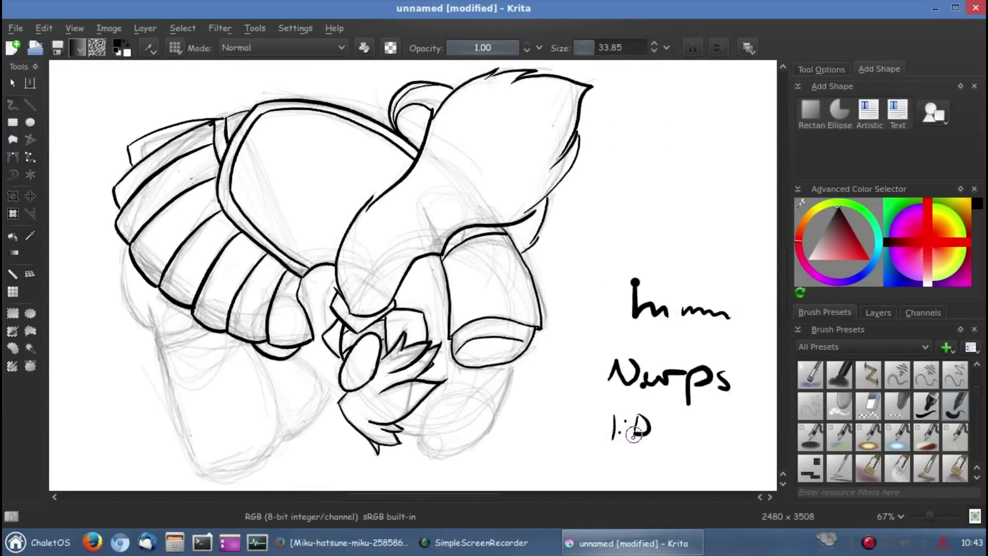
key(ctrl+z)
key(ctrl+z)
key(ctrl+z)
key(ctrl+z)
key(ctrl+z)
key(ctrl+z)
key(ctrl+bracketright)
key(ctrl+bracketright)
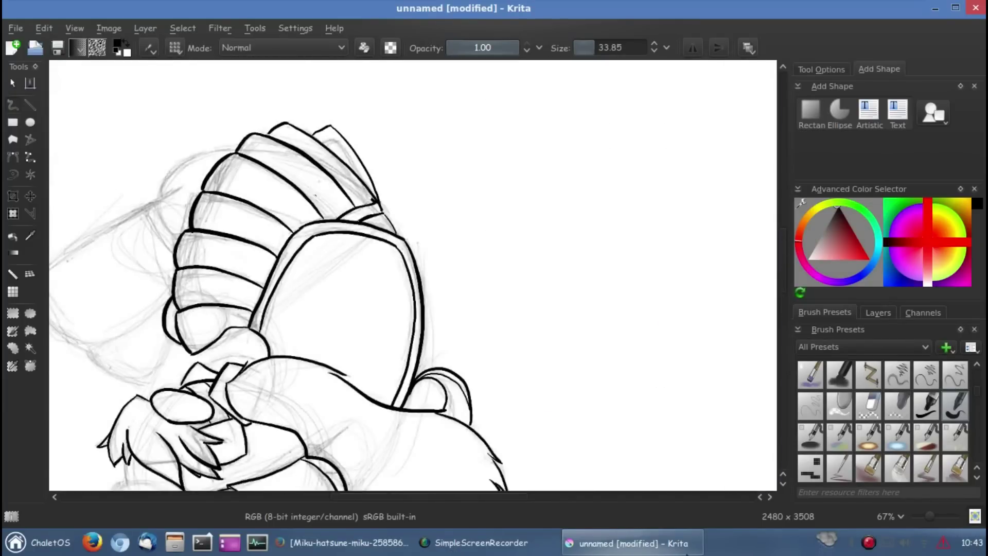
drag(408, 228, 687, 414)
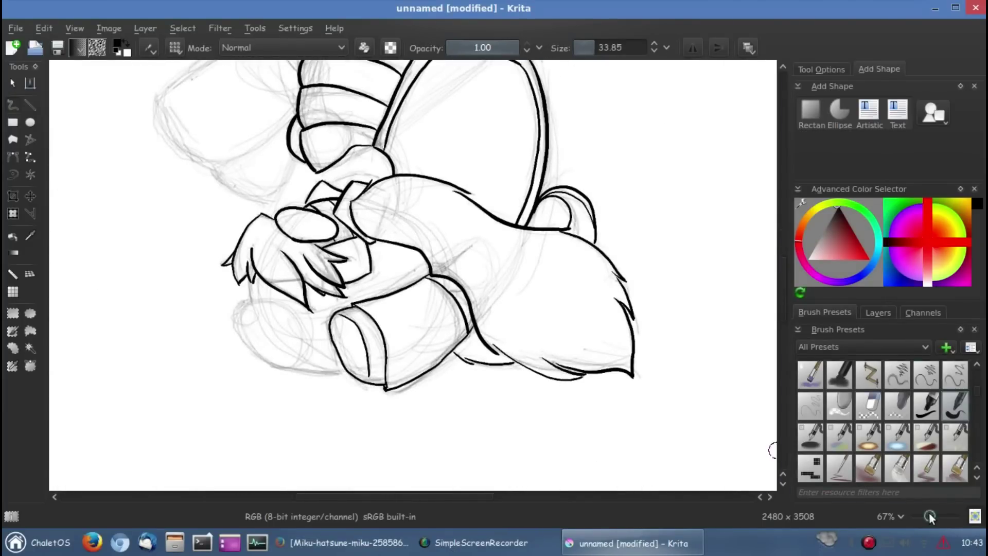
Try several short ink strokes below the hair tip and left of the face, undoing each
scroll(931, 518, up, 2)
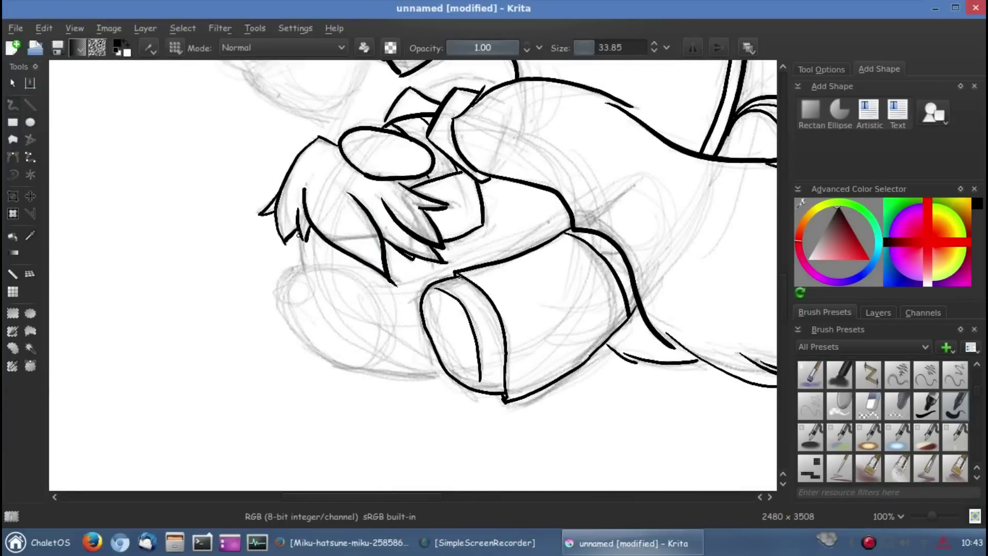
key(ctrl+z)
drag(300, 239, 305, 263)
key(ctrl+z)
drag(219, 254, 177, 301)
key(ctrl+z)
key(ctrl+z)
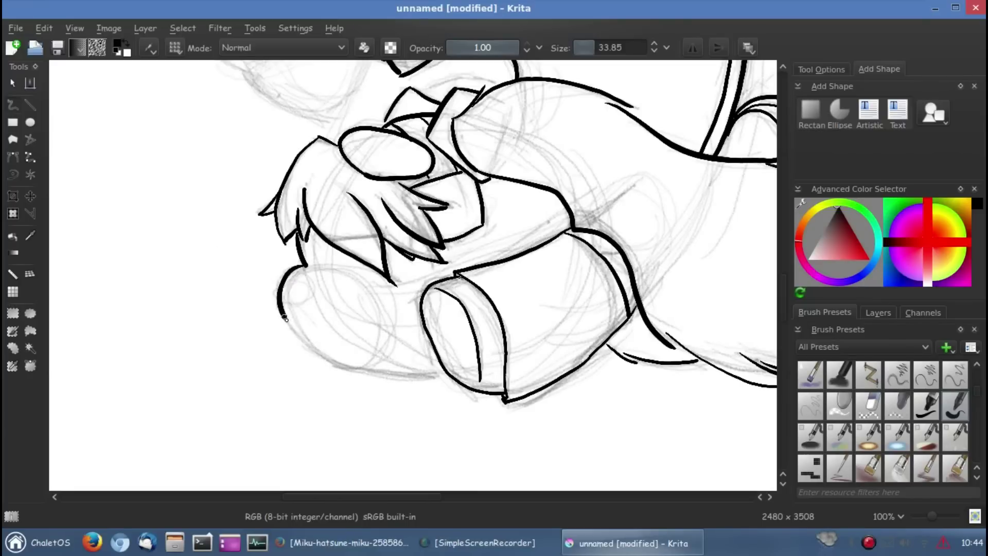
drag(285, 318, 360, 381)
Rotate the canvas and retry the long cheek curve from the hair tip, undoing each attempt
key(ctrl+z)
key(4)
key(4)
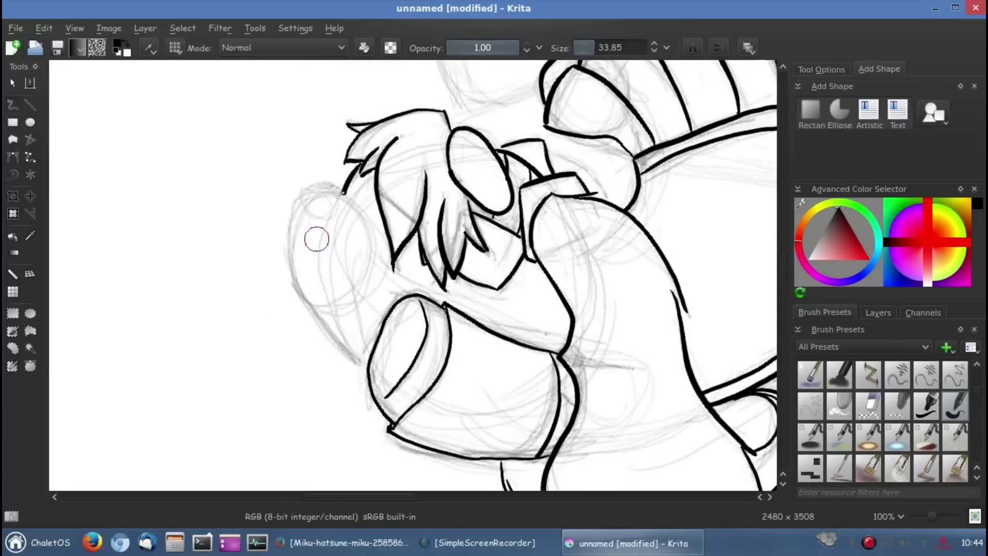
drag(343, 193, 368, 373)
key(ctrl+z)
mouse_move(344, 192)
mouse_down()
mouse_move(292, 255)
mouse_move(369, 375)
mouse_up()
key(ctrl+z)
drag(301, 190, 360, 368)
key(ctrl+z)
Redraw the cheek curve from the hair tip until a shorter version sits right
click(44, 28)
key(Escape)
drag(344, 193, 365, 372)
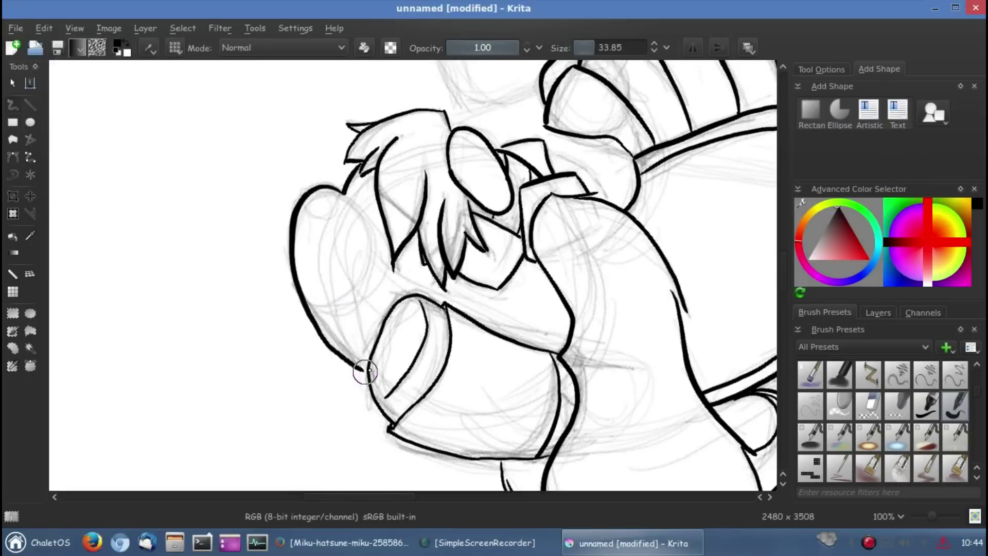
key(ctrl+z)
drag(344, 193, 323, 332)
key(ctrl+z)
mouse_move(340, 191)
mouse_down()
mouse_move(287, 236)
mouse_move(366, 363)
mouse_up()
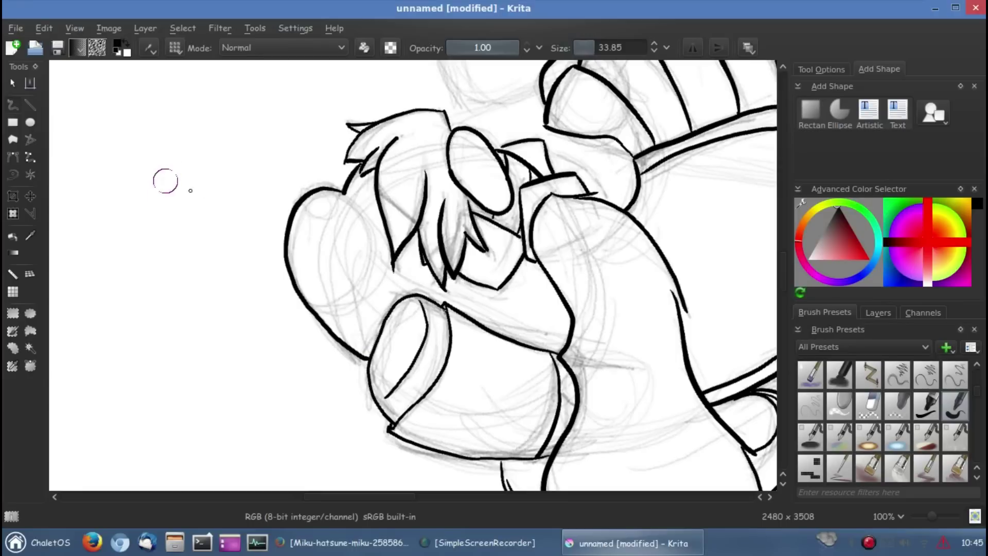
Scribble a small 'hm' note in the blank upper left, then undo it
drag(119, 152, 154, 180)
drag(163, 154, 224, 135)
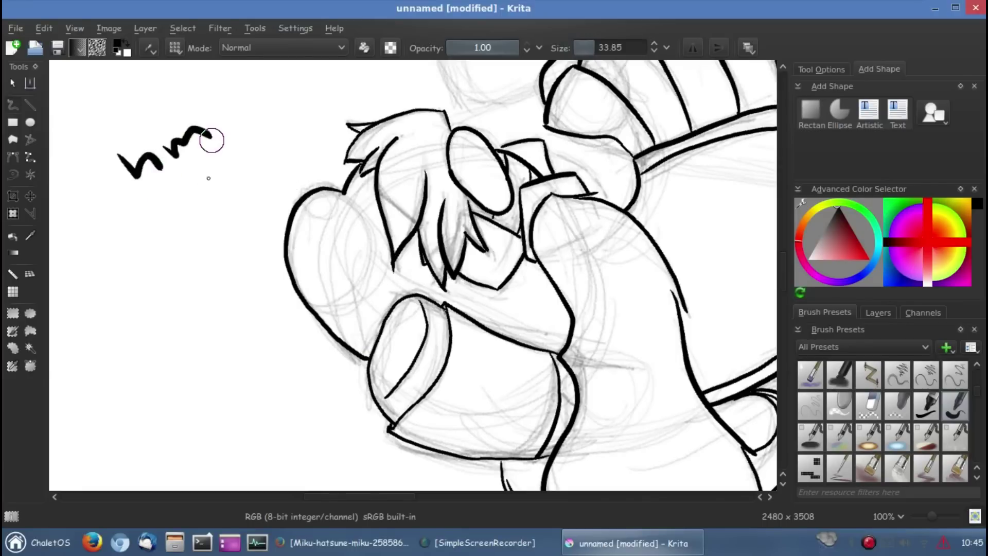
drag(216, 170, 272, 134)
key(ctrl+z)
key(ctrl+z)
key(ctrl+z)
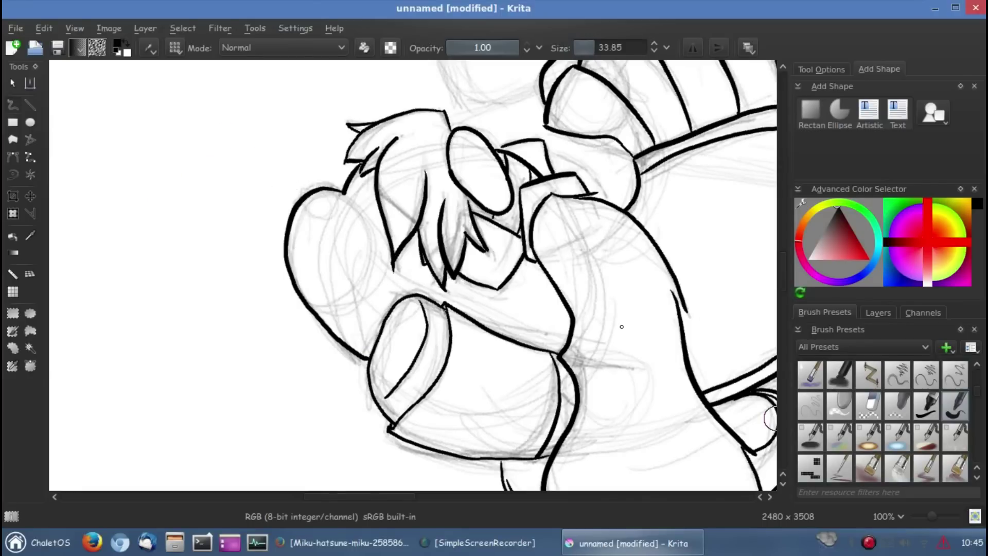
Reset the view upright, show the layers list, and remove the faint pencil strokes by the hair
key(5)
click(878, 313)
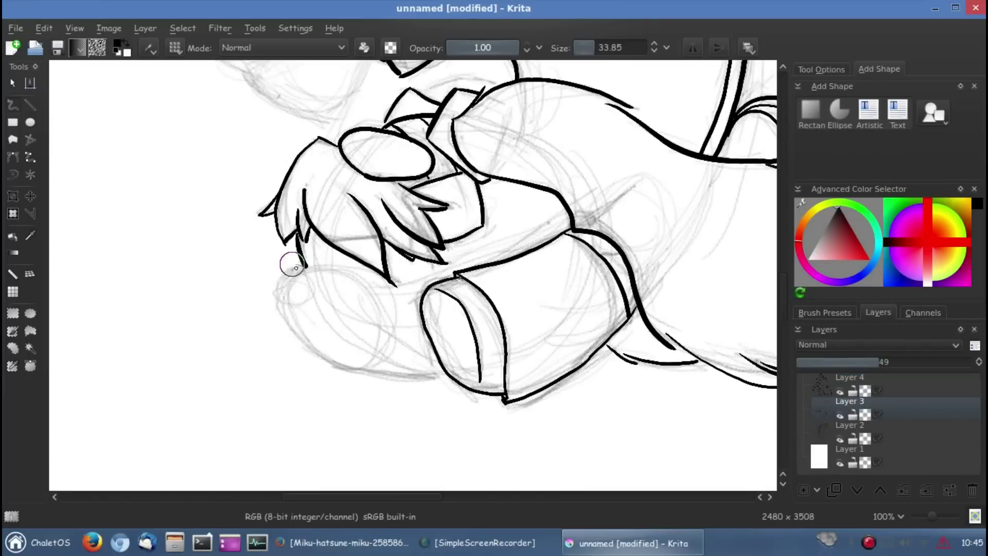
mouse_move(304, 265)
mouse_down()
mouse_move(282, 272)
mouse_move(278, 292)
mouse_move(283, 276)
mouse_move(287, 324)
mouse_move(309, 342)
mouse_up()
key(ctrl+z)
key(ctrl+z)
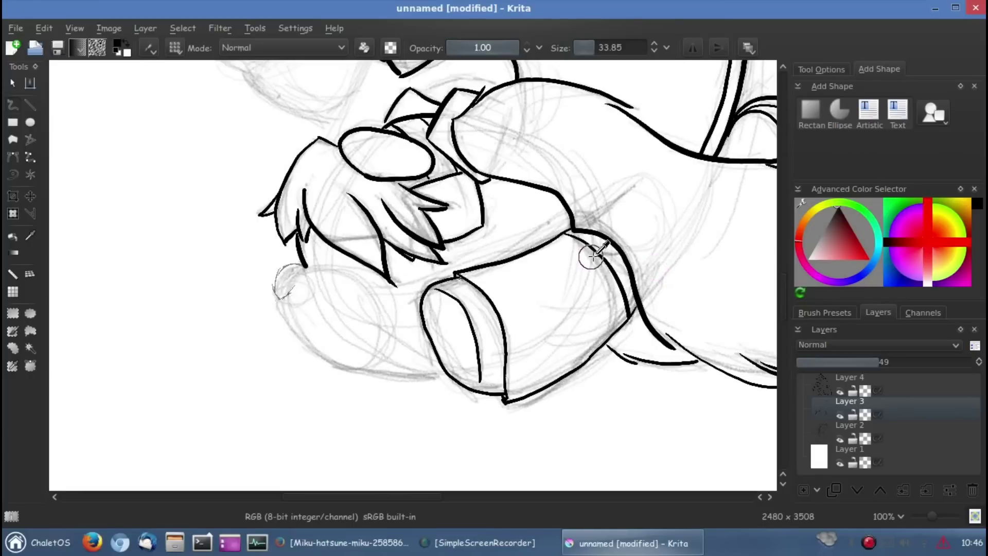
key(ctrl+z)
On Layer 4, ink the cheek curve leftward and down from the hair
key(Page_Up)
mouse_move(307, 267)
mouse_down()
mouse_move(278, 293)
mouse_move(287, 318)
mouse_up()
key(ctrl+z)
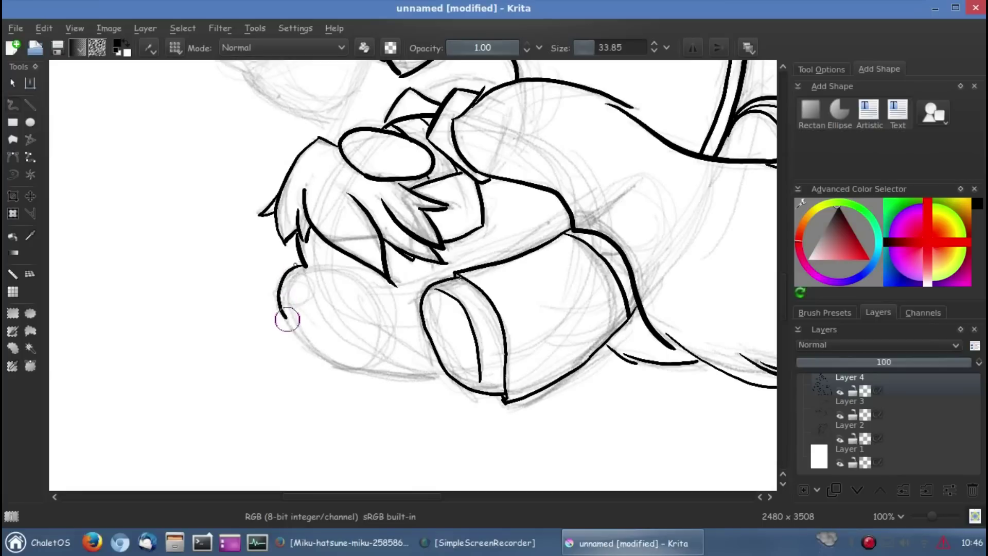
drag(288, 267, 278, 305)
drag(323, 354, 448, 360)
key(ctrl+z)
Rotate the canvas to a comfortable angle and ink the cheek curve down the face
key(5)
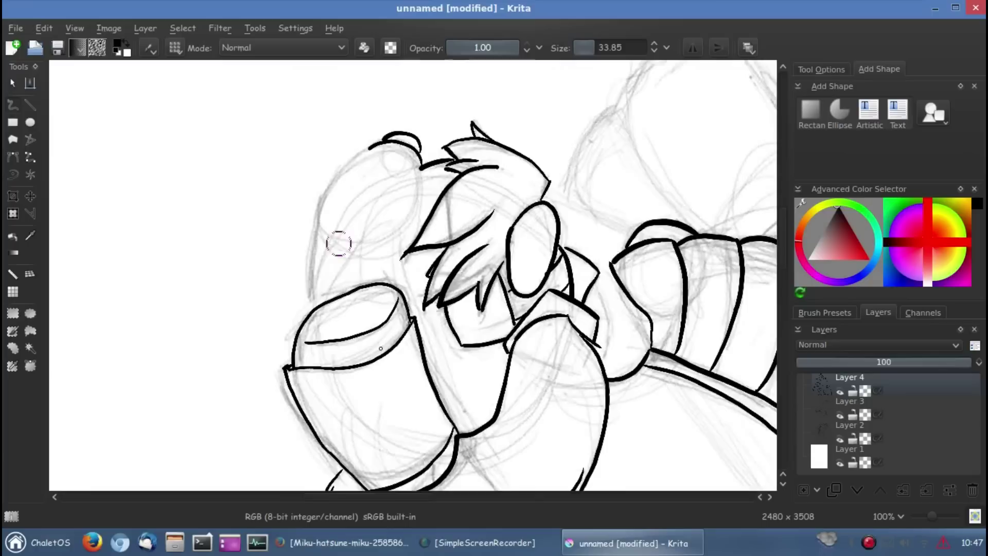
drag(312, 315, 276, 335)
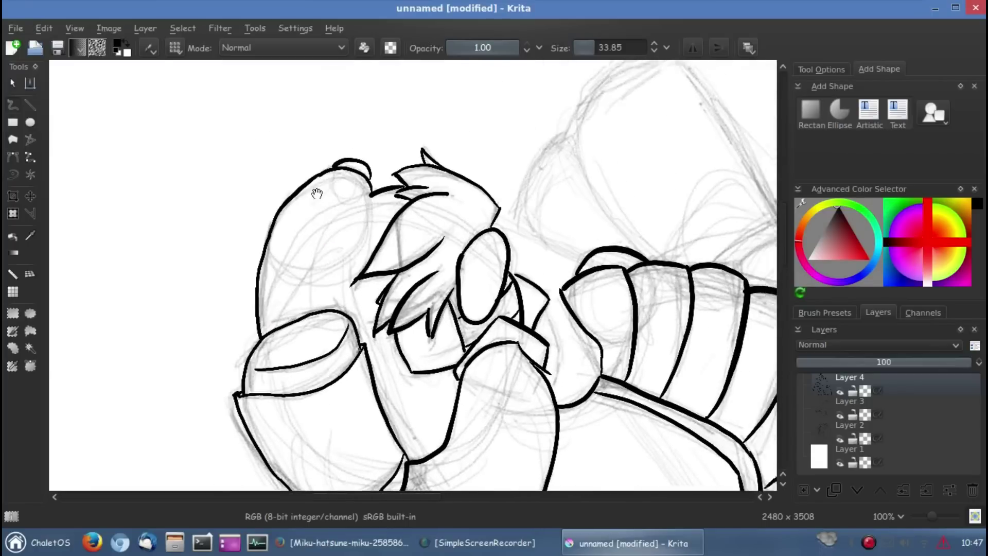
scroll(324, 227, left, 2)
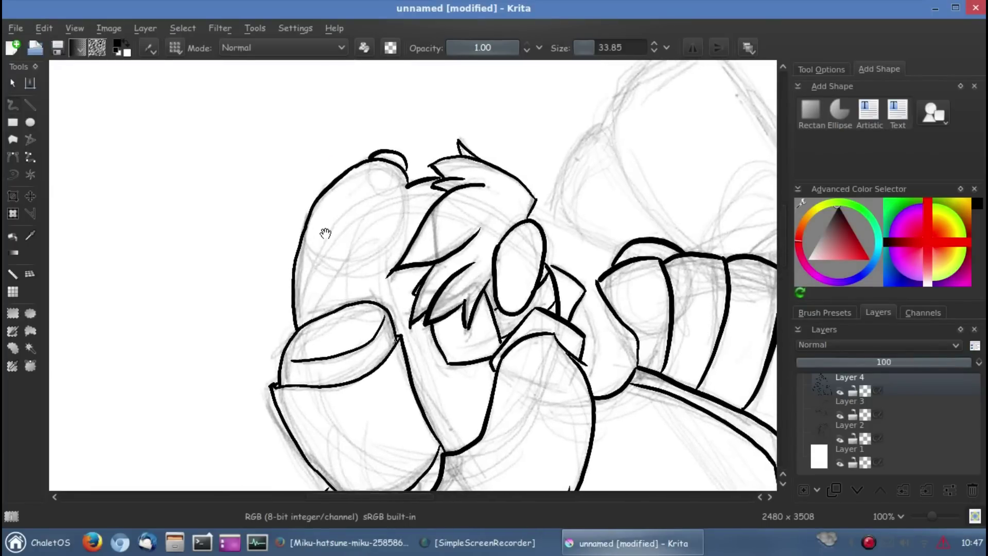
key(4)
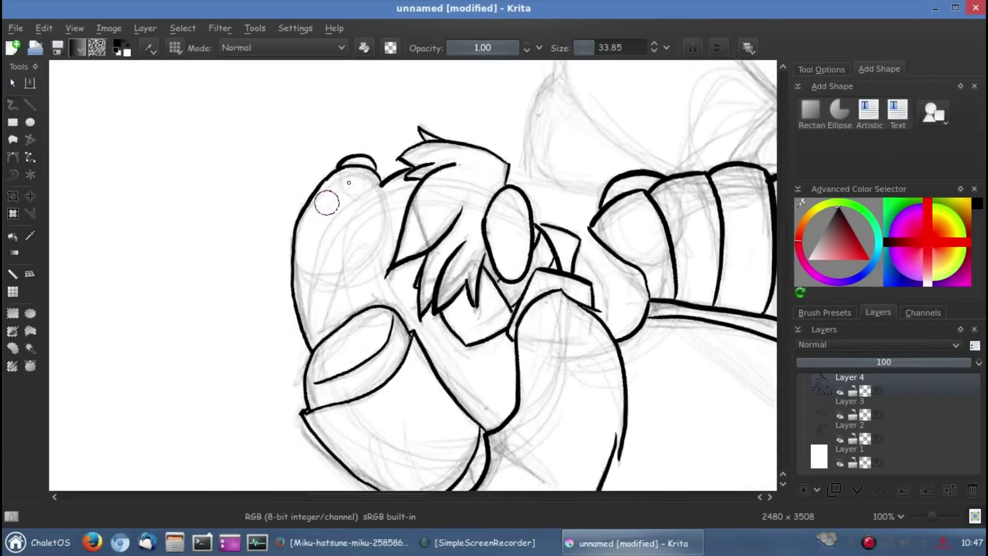
key(4)
key(4)
drag(329, 238, 355, 346)
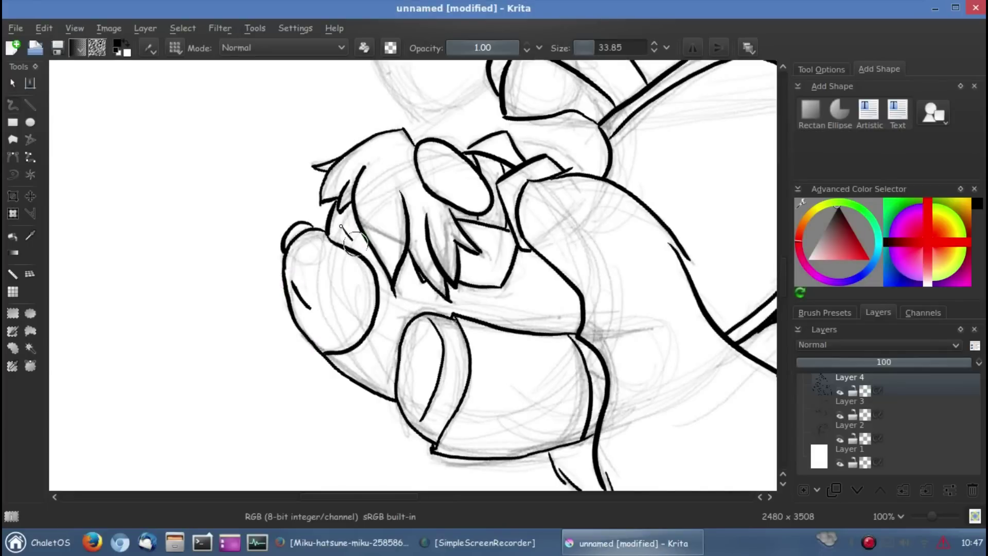
key(4)
key(4)
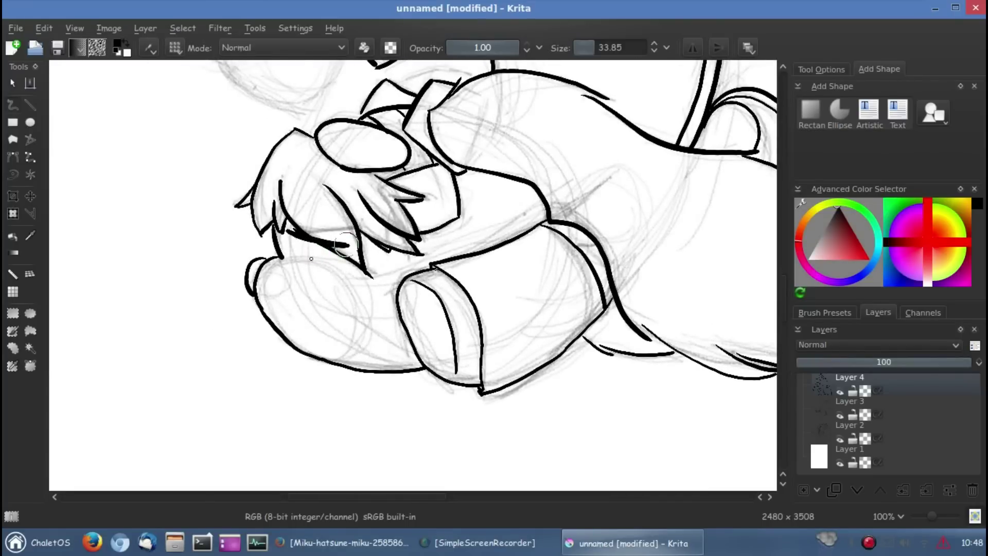
Bring the paws into view and ink a short stroke near the left paw
scroll(345, 246, down, 2)
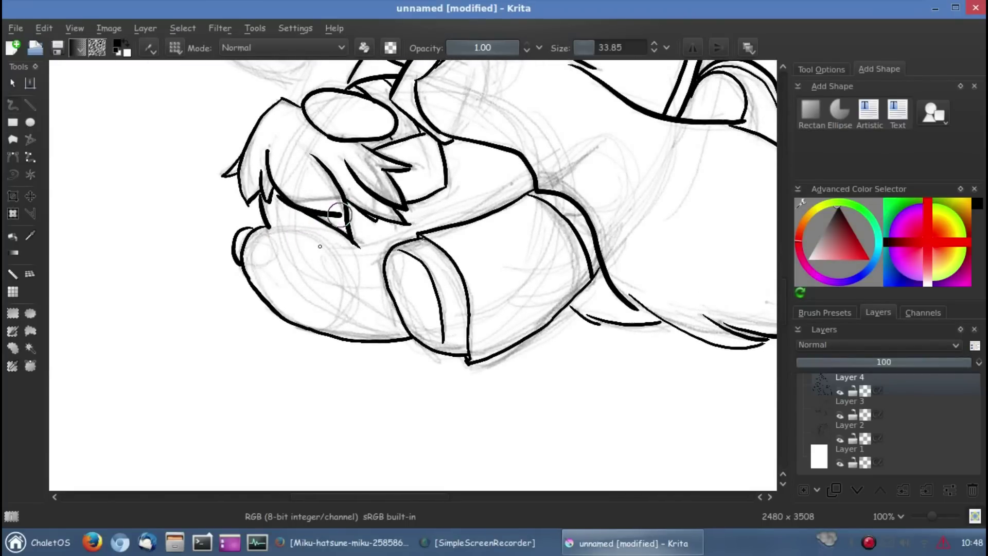
mouse_move(296, 213)
mouse_down()
mouse_move(307, 262)
mouse_move(231, 178)
mouse_up()
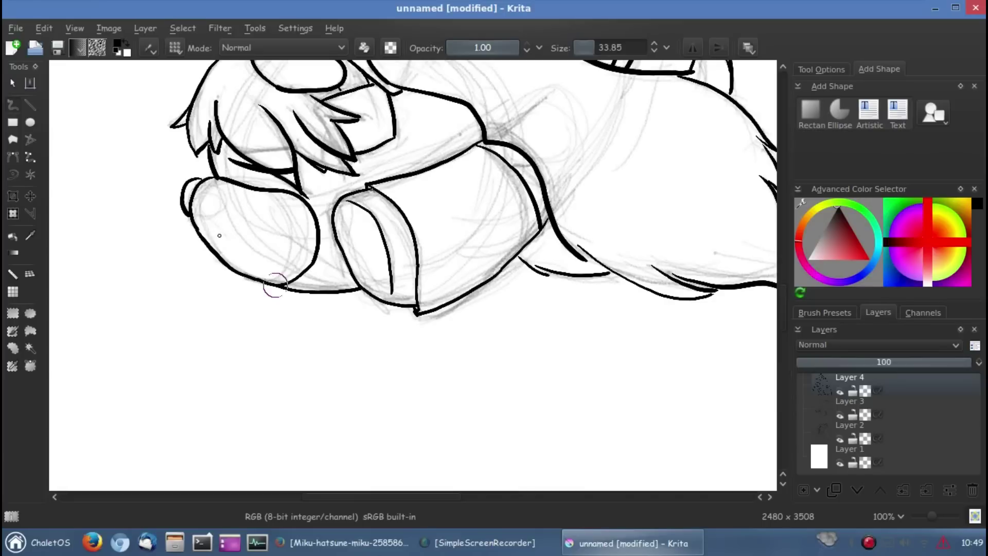
mouse_move(219, 213)
mouse_down()
mouse_move(251, 298)
mouse_move(289, 327)
mouse_up()
key(ctrl+z)
drag(225, 279, 200, 280)
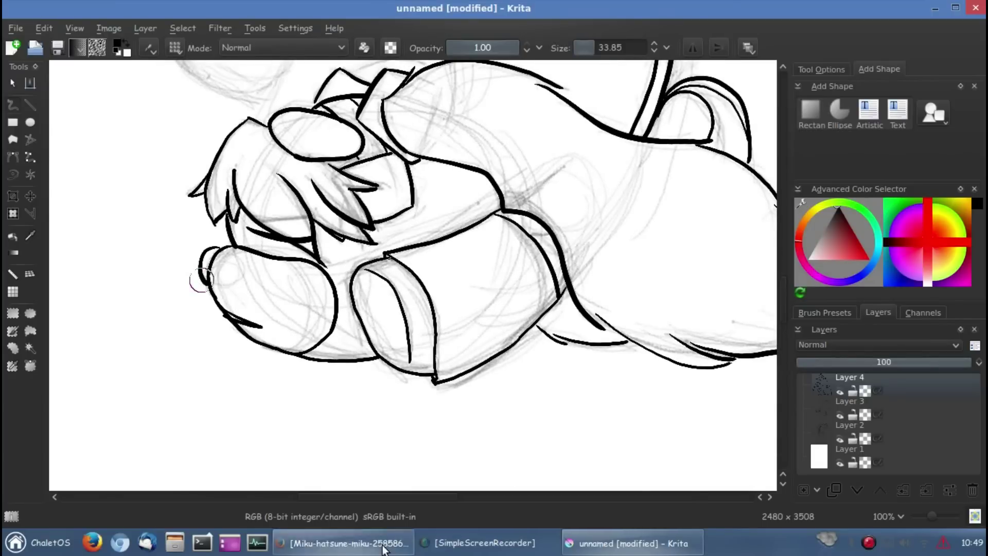
Compare with the Miku reference image, then ink a curved line across the cylinder
click(342, 542)
click(875, 32)
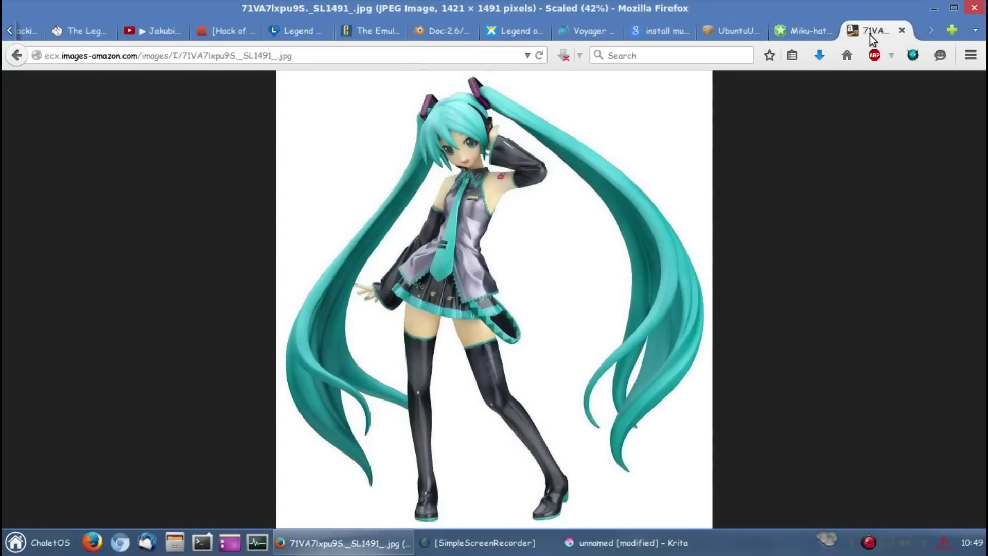
click(622, 543)
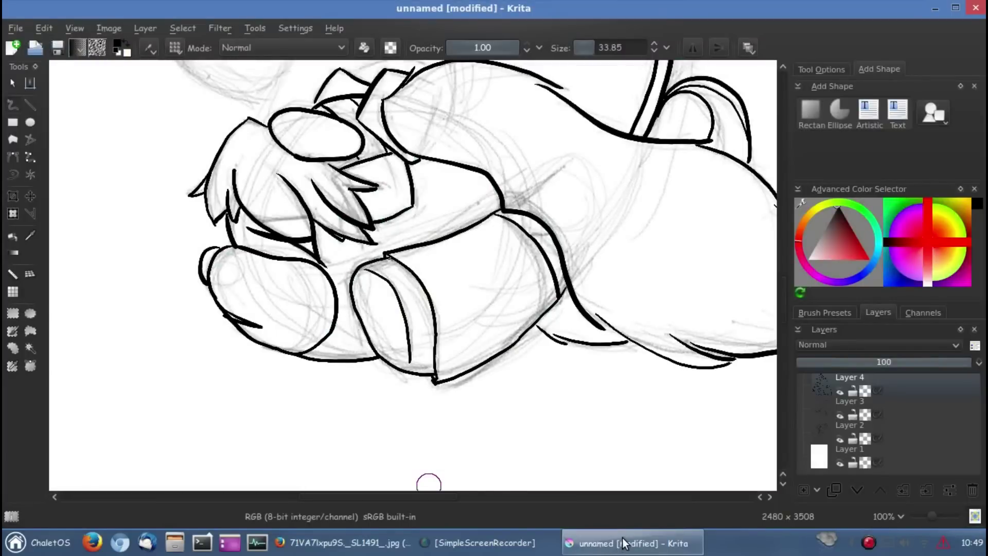
drag(482, 235, 433, 258)
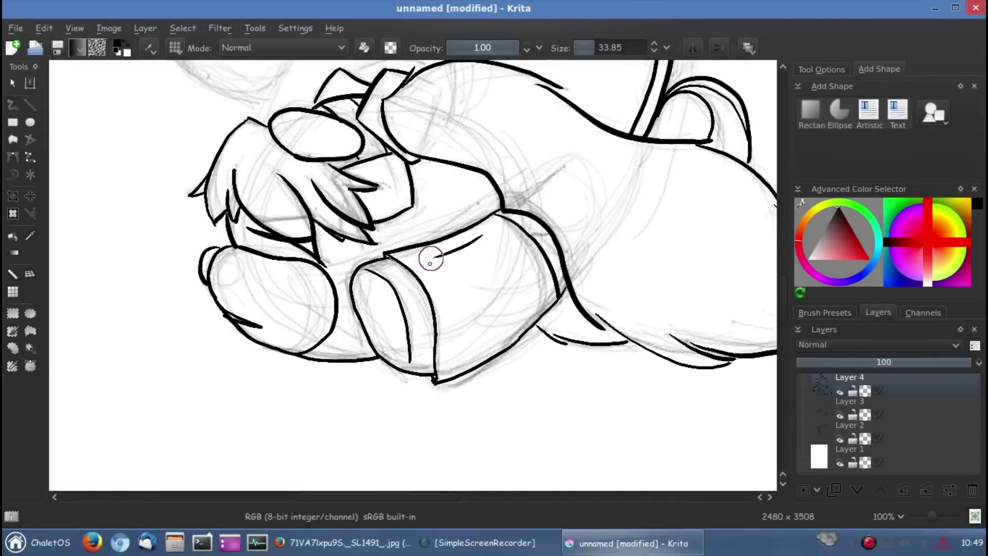
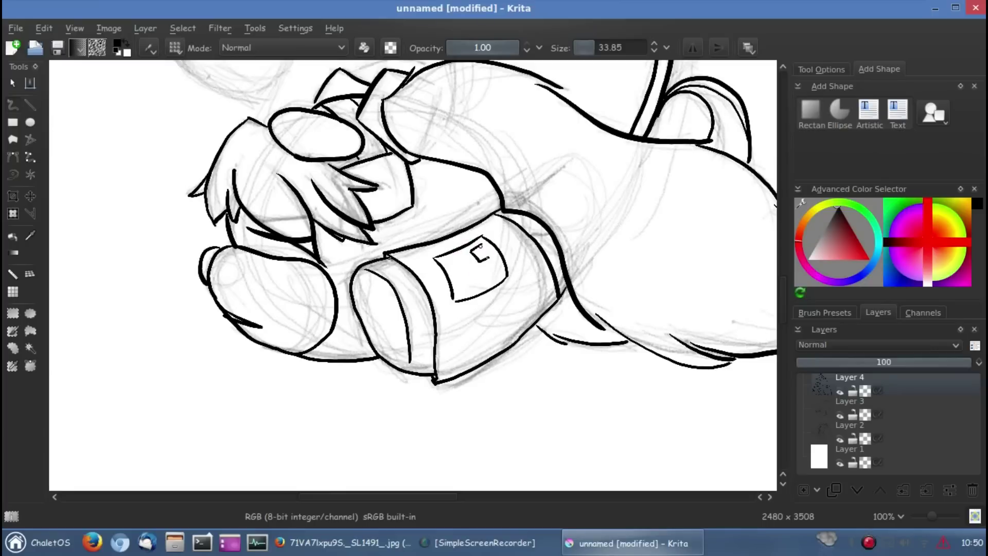
Ink dots, a small face and a circle on the camera's control panel
scroll(492, 255, up, 2)
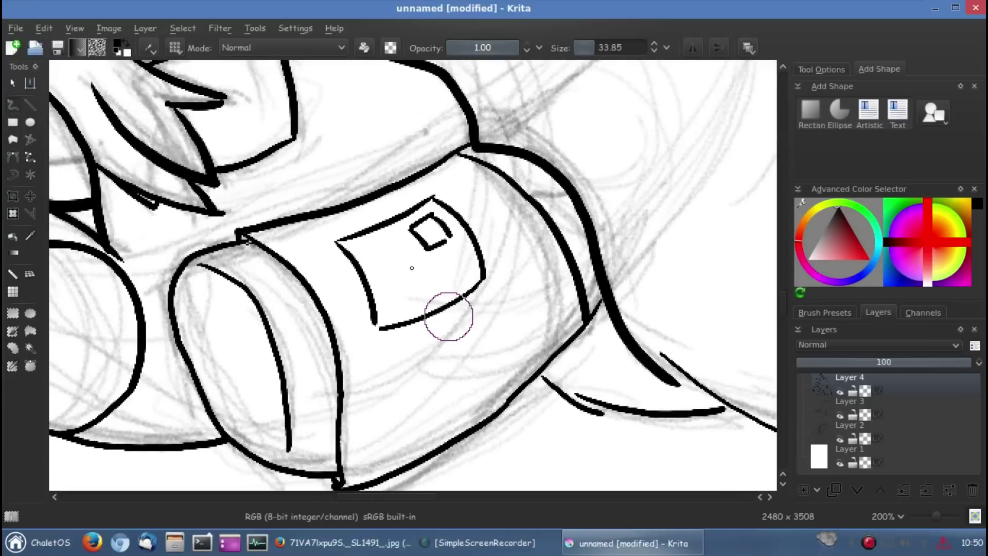
click(369, 252)
click(400, 255)
mouse_move(378, 266)
mouse_down()
mouse_move(437, 293)
mouse_move(390, 317)
mouse_up()
click(418, 275)
key(ctrl+z)
drag(457, 245, 420, 236)
Zoom and pan to view the ribbed upper shape and then the whole drawing
drag(936, 516, 931, 511)
scroll(271, 406, up, 5)
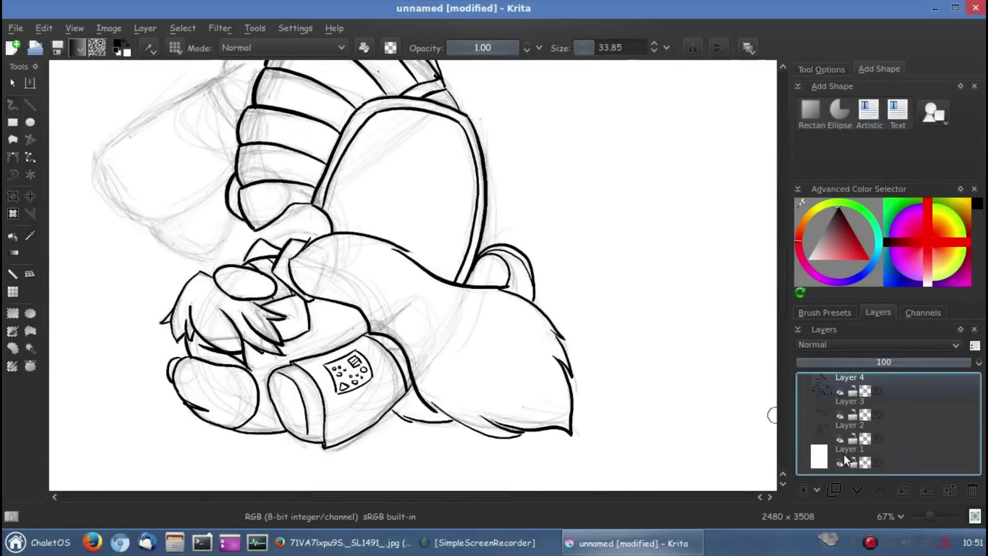
key(plus)
key(plus)
scroll(320, 161, down, 5)
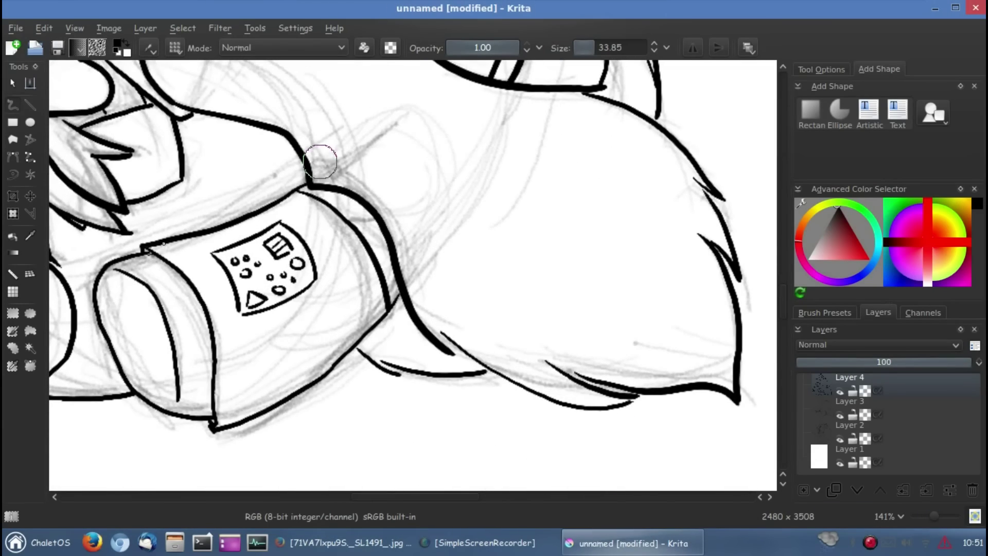
mouse_move(224, 303)
mouse_down()
mouse_move(591, 214)
mouse_move(300, 409)
mouse_move(392, 357)
mouse_up()
key(minus)
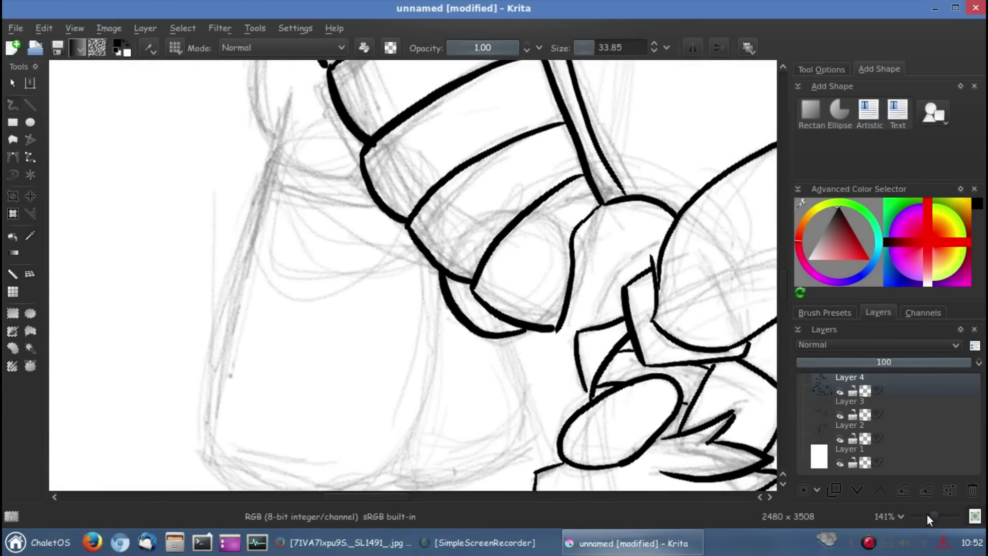
key(minus)
Undo the earlier attempts and redraw the left shape's outline in one stroke
drag(587, 330, 230, 208)
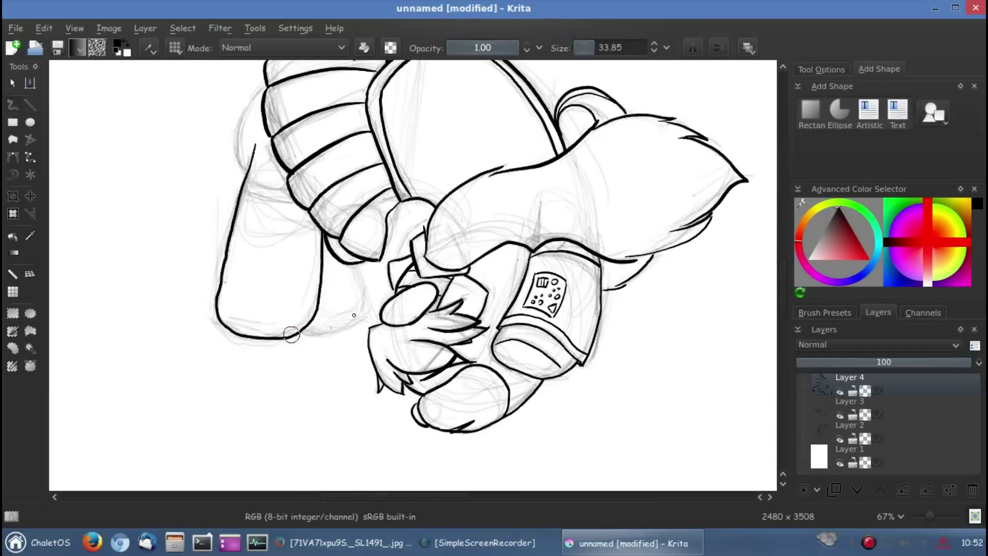
key(ctrl+z)
drag(354, 265, 360, 280)
key(ctrl+z)
key(ctrl+z)
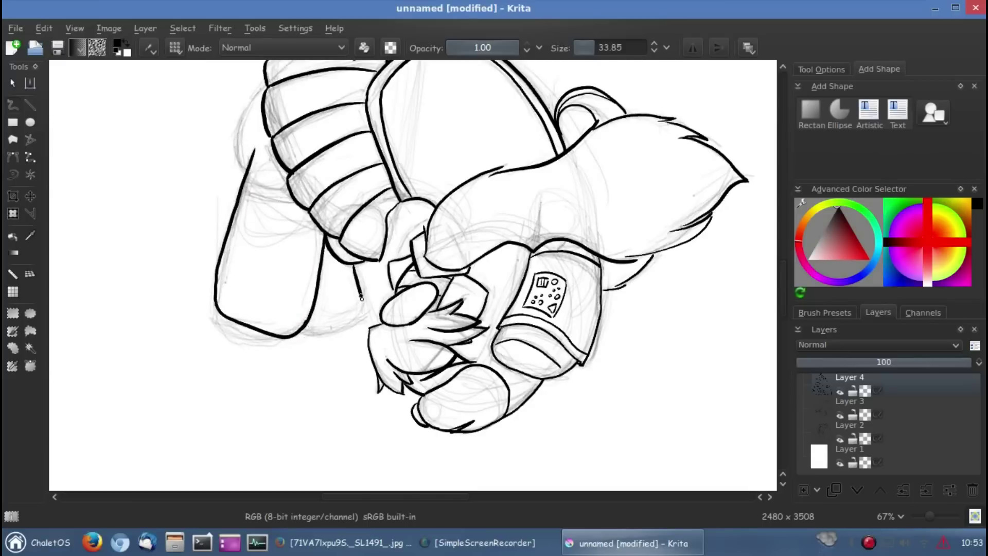
key(ctrl+z)
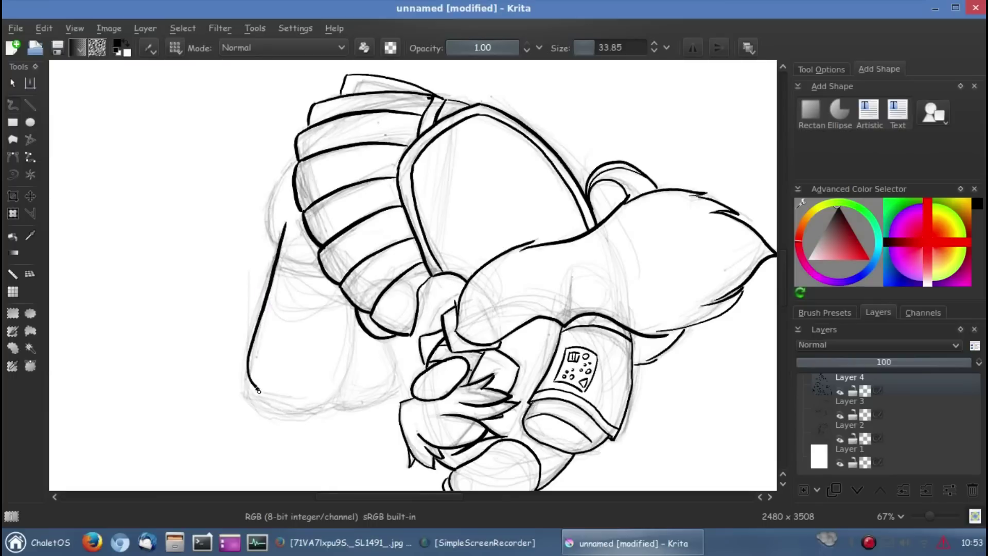
key(ctrl+z)
drag(285, 222, 357, 313)
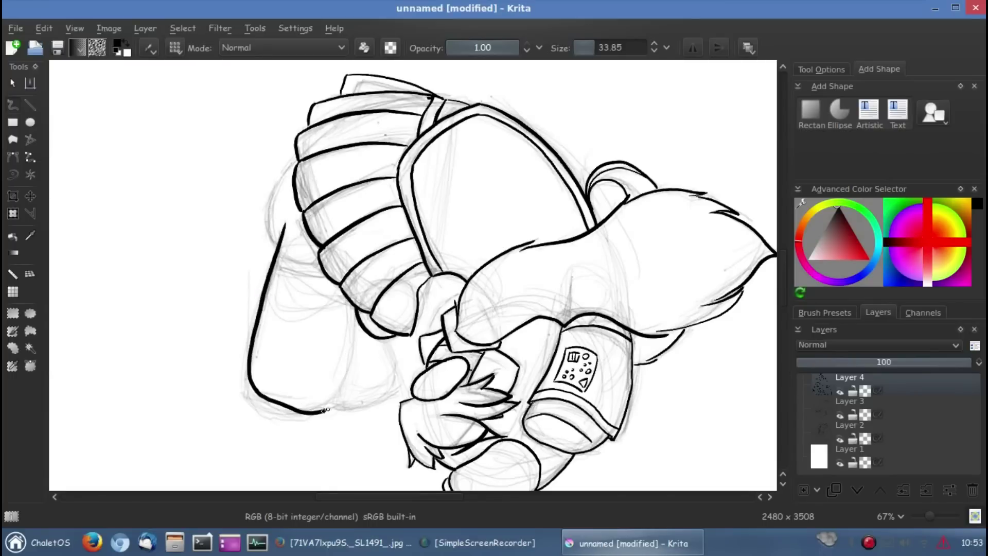
Reset the view to the whole drawing and hide the Layer 2 and Layer 3 sketches
scroll(350, 292, up, 3)
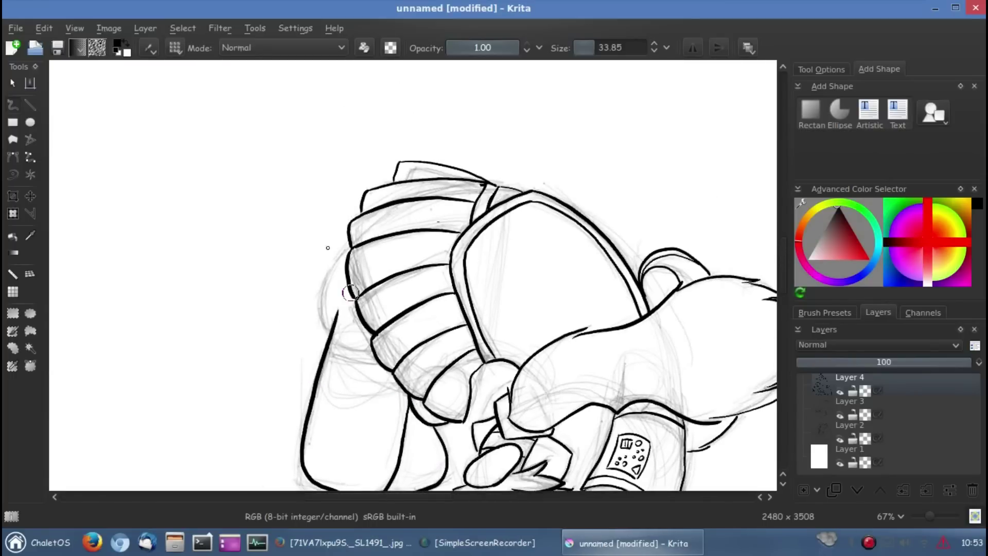
scroll(327, 338, down, 3)
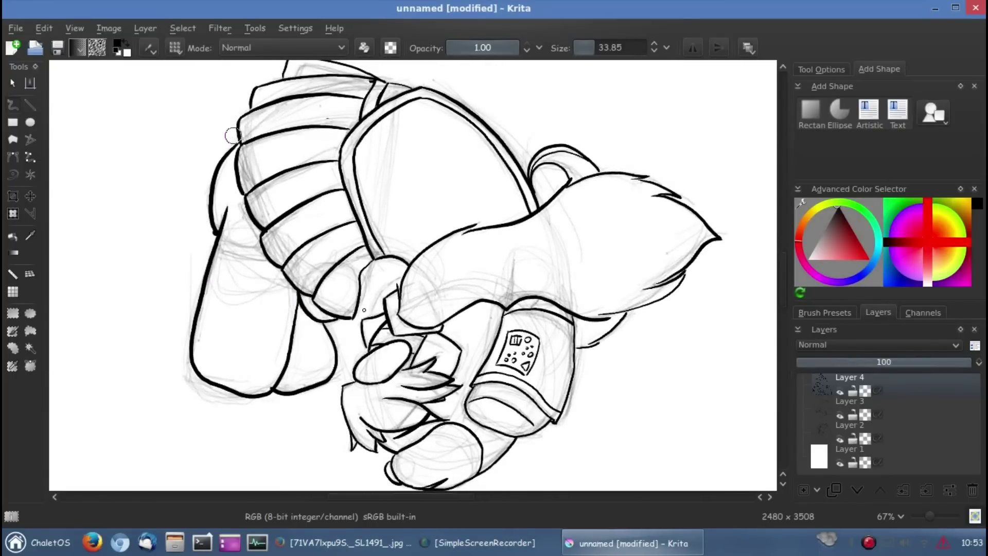
scroll(507, 260, right, 5)
key(5)
key(minus)
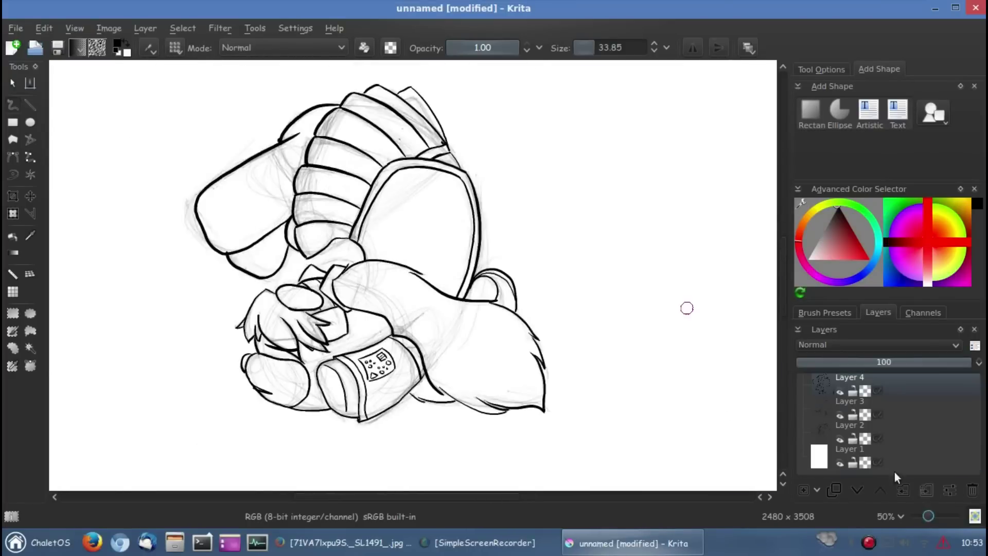
click(841, 415)
click(840, 438)
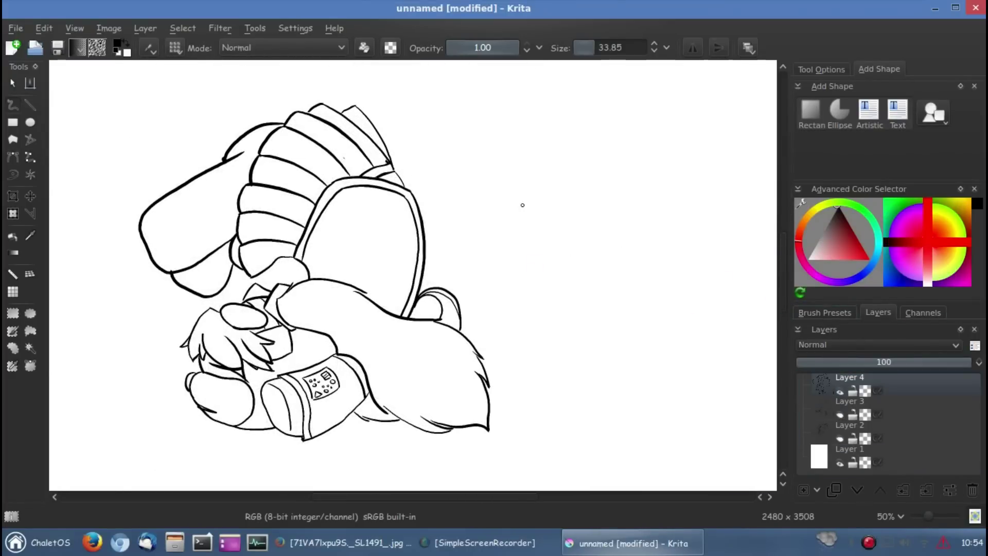
click(836, 513)
drag(559, 271, 628, 242)
key(Delete)
drag(530, 193, 503, 214)
drag(535, 154, 608, 154)
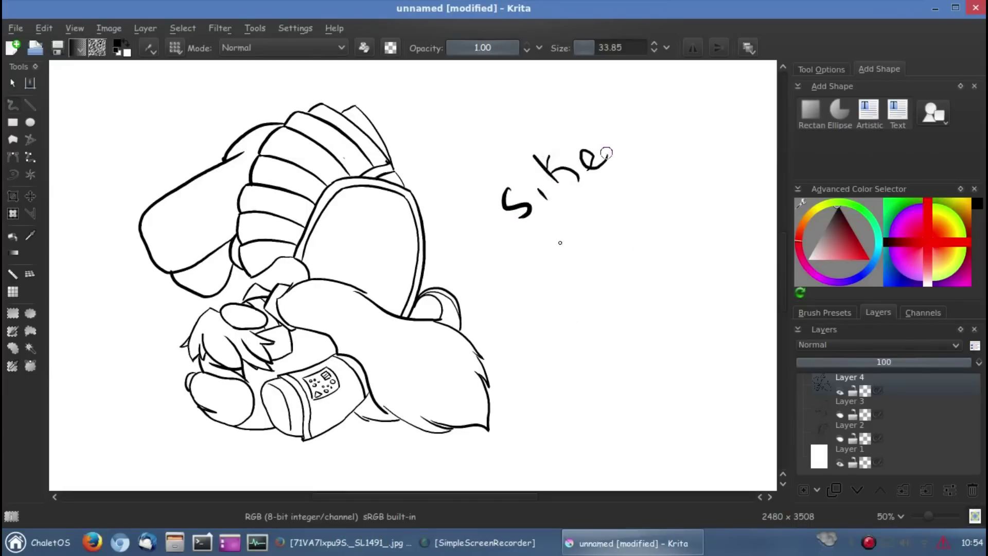
drag(564, 263, 594, 235)
drag(592, 304, 602, 314)
drag(620, 273, 685, 286)
key(ctrl+z)
key(ctrl+z)
key(ctrl+z)
key(ctrl+z)
key(ctrl+z)
key(ctrl+z)
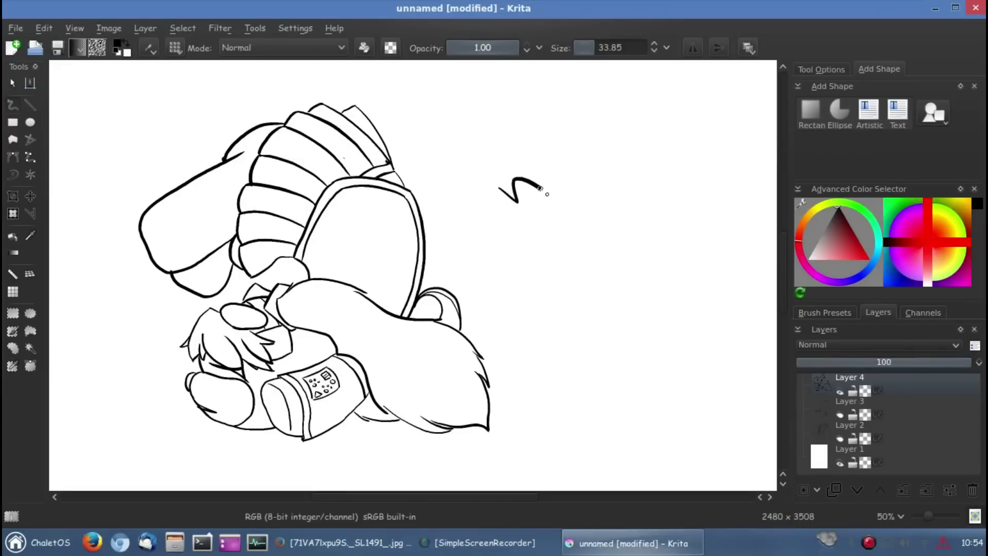
drag(501, 201, 561, 172)
drag(546, 140, 577, 166)
drag(579, 245, 656, 194)
drag(593, 309, 653, 288)
drag(605, 352, 705, 391)
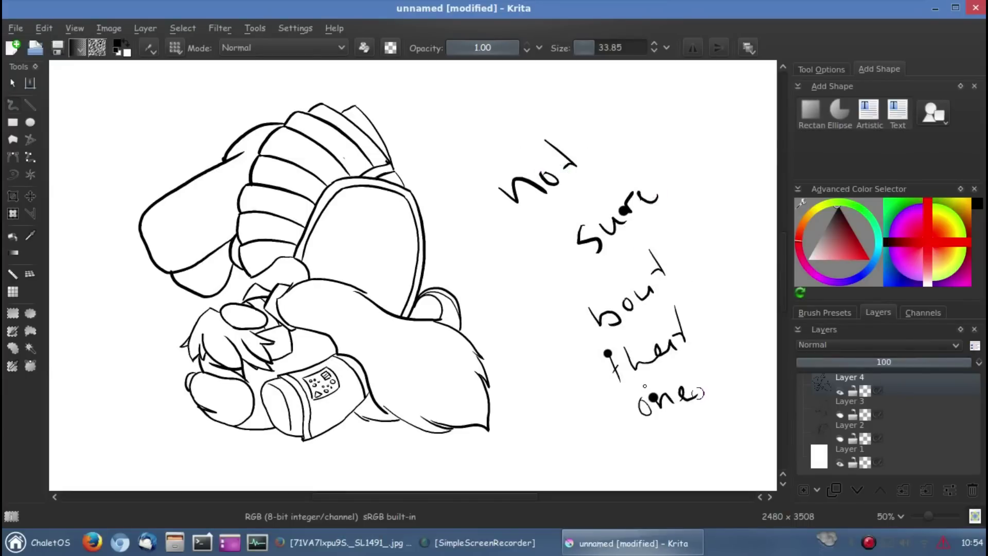
key(ctrl+z)
key(ctrl+z)
key(ctrl+z)
key(ctrl+z)
key(ctrl+z)
key(ctrl+z)
mouse_move(466, 177)
mouse_down()
mouse_move(494, 204)
mouse_move(543, 177)
mouse_up()
drag(513, 143, 548, 170)
drag(574, 227, 600, 265)
mouse_move(592, 229)
mouse_down()
mouse_move(628, 180)
mouse_move(650, 196)
mouse_up()
drag(598, 337, 644, 316)
key(ctrl+z)
drag(619, 409, 692, 361)
mouse_move(637, 447)
mouse_down()
mouse_move(641, 471)
mouse_move(670, 465)
mouse_up()
key(ctrl+z)
key(ctrl+z)
key(ctrl+z)
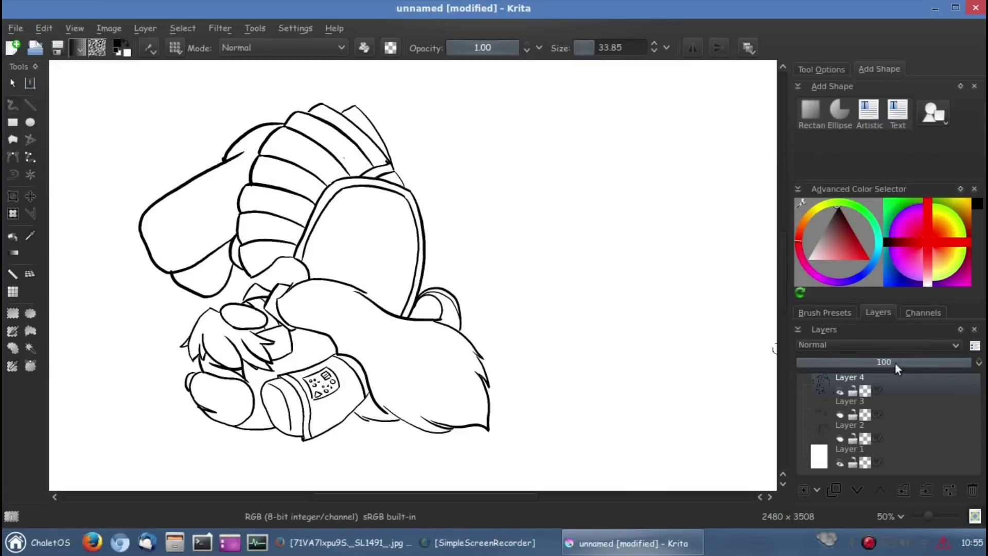
click(818, 489)
Add a new paint layer, move Layer 5 below Layer 4, and reselect Layer 4
click(834, 412)
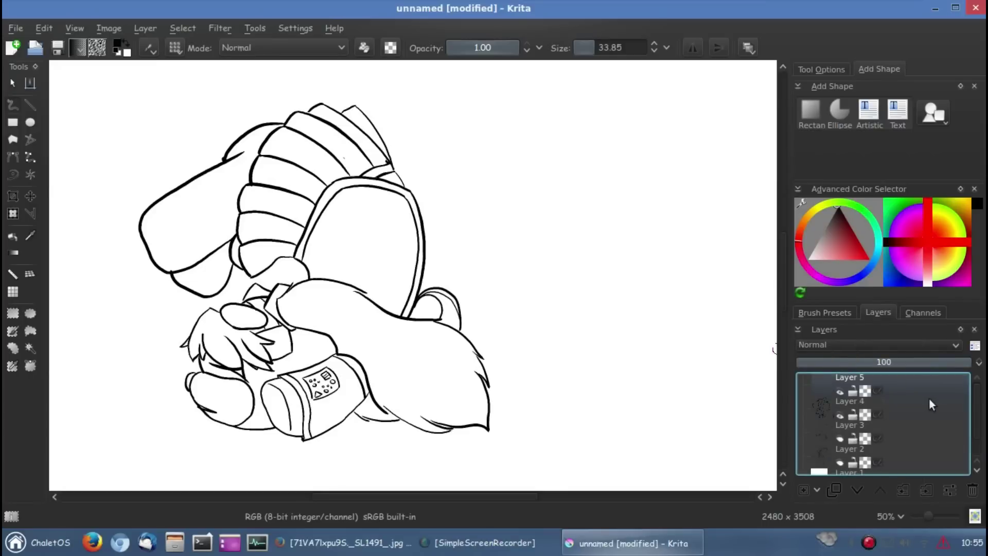
key(Insert)
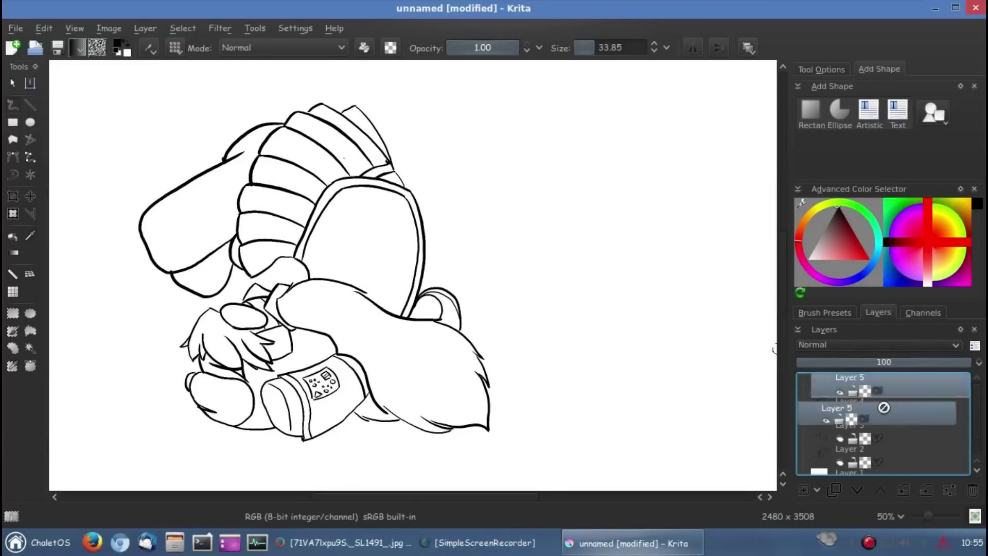
click(857, 490)
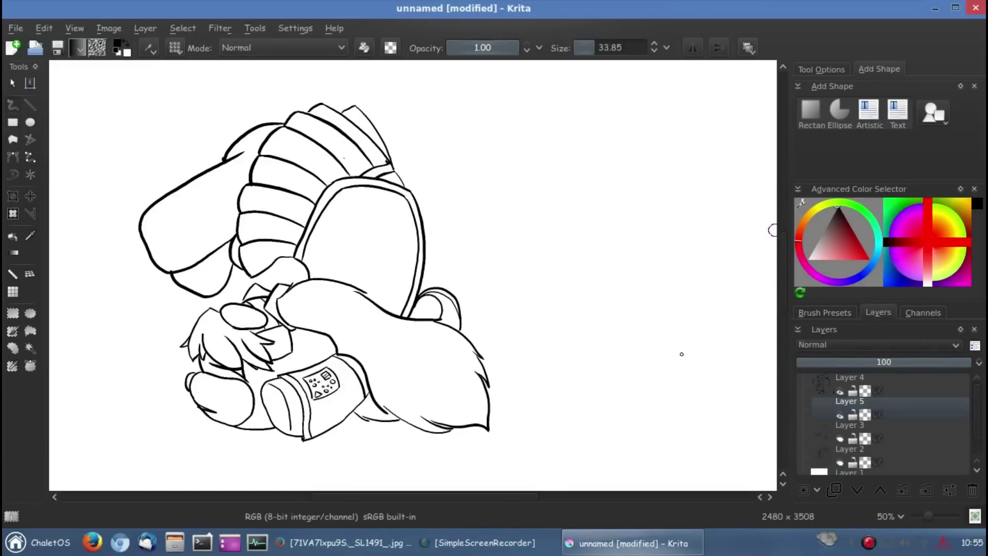
key(Page_Up)
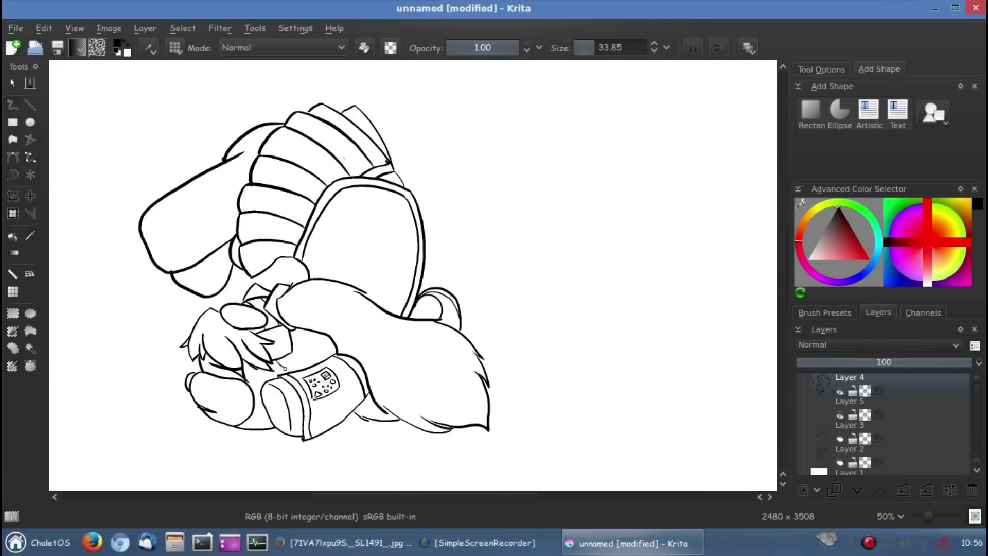
Recentre at 100% zoom and add two thin lines across the ribbed shape
drag(296, 369, 268, 370)
drag(484, 266, 546, 342)
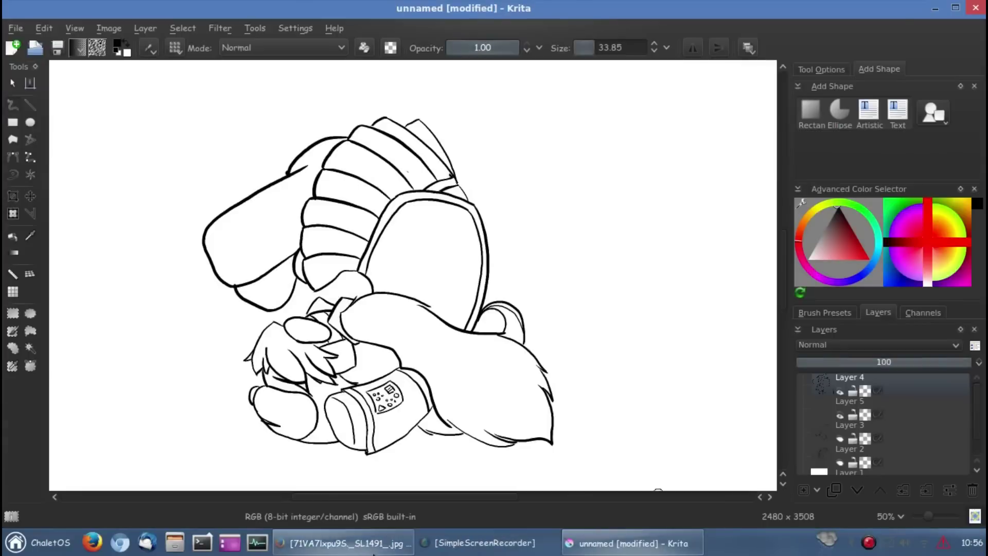
click(633, 543)
key(1)
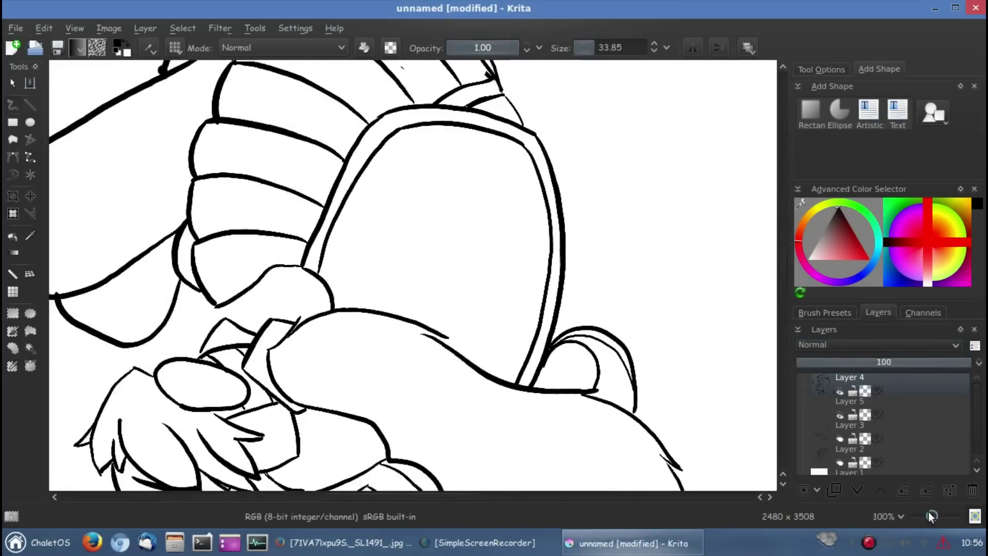
drag(225, 189, 210, 224)
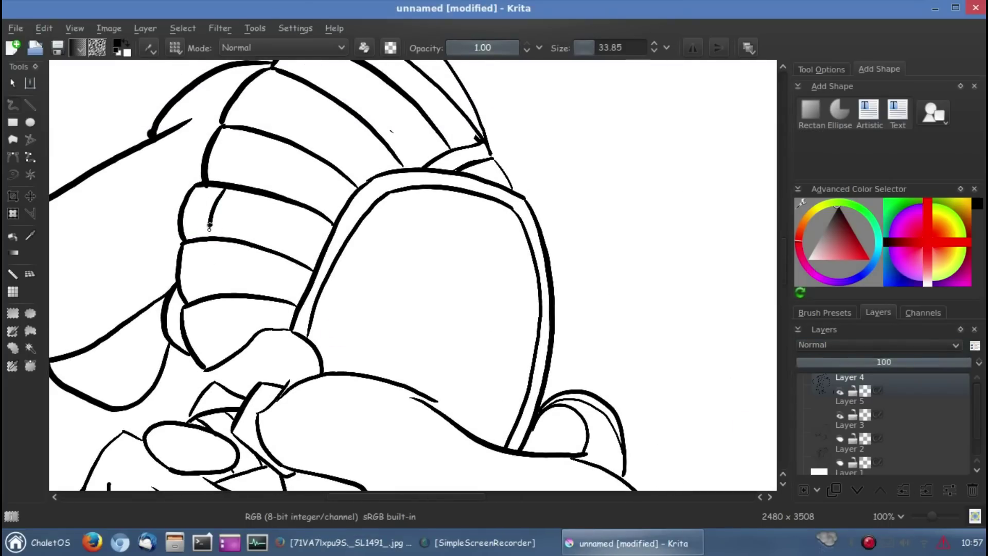
drag(246, 132, 232, 179)
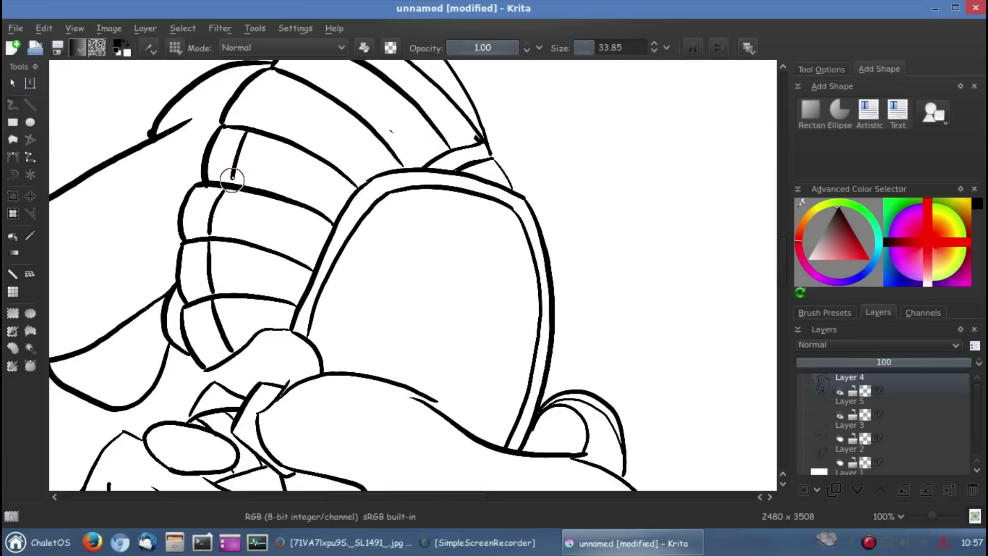
Rotate the view around the dome and undo the stray stroke inside it
scroll(286, 127, up, 2)
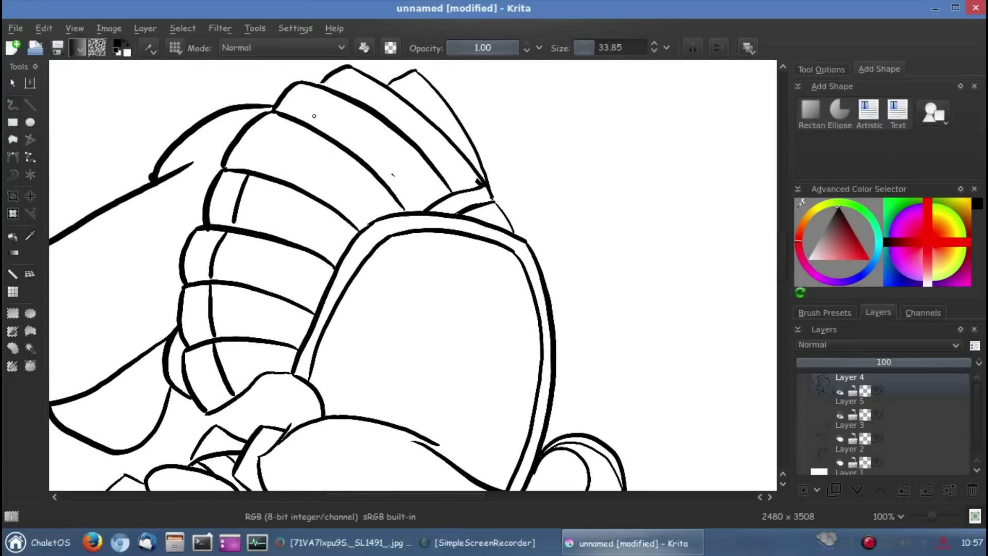
scroll(252, 169, up, 1)
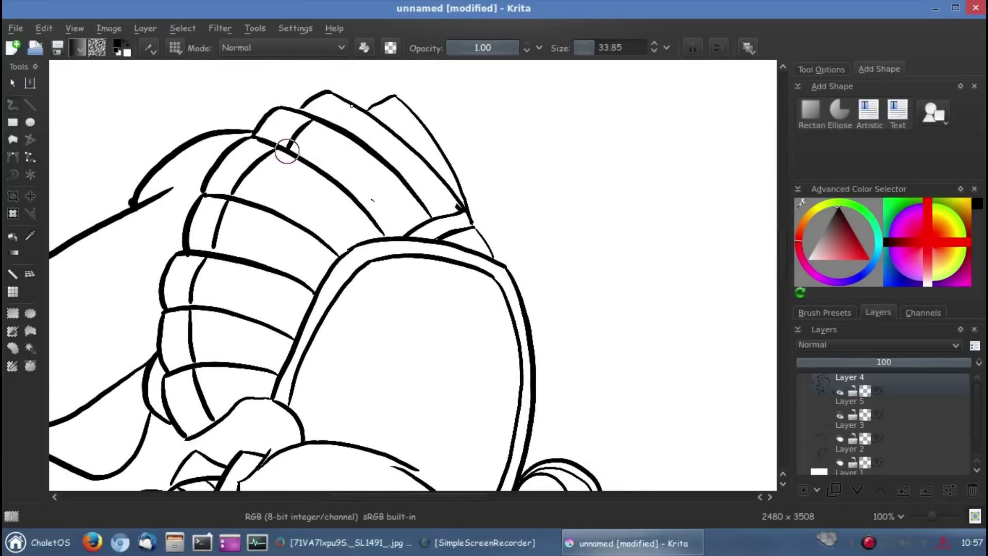
scroll(383, 127, down, 2)
scroll(382, 127, right, 2)
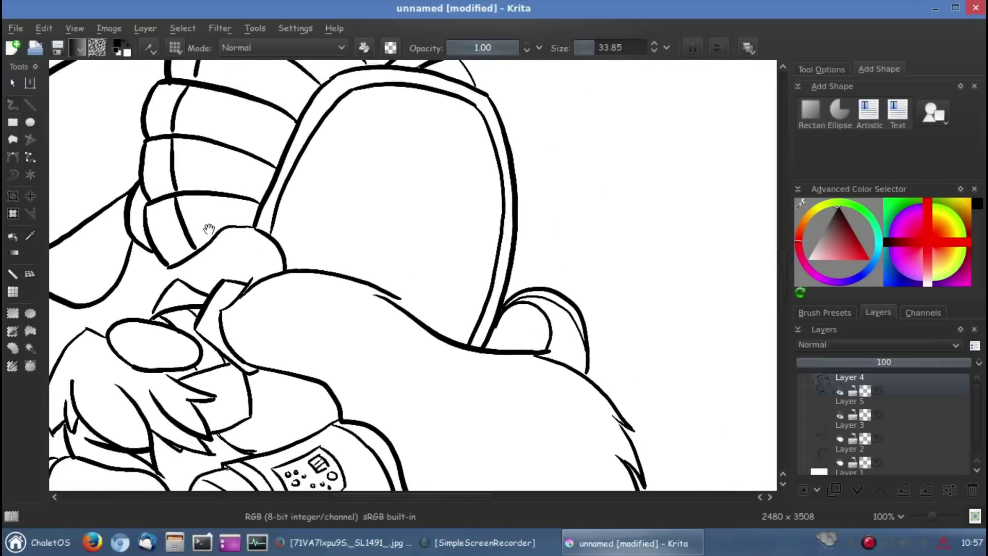
mouse_move(421, 273)
mouse_down()
mouse_move(398, 276)
mouse_move(389, 309)
mouse_move(386, 287)
mouse_up()
scroll(335, 293, down, 4)
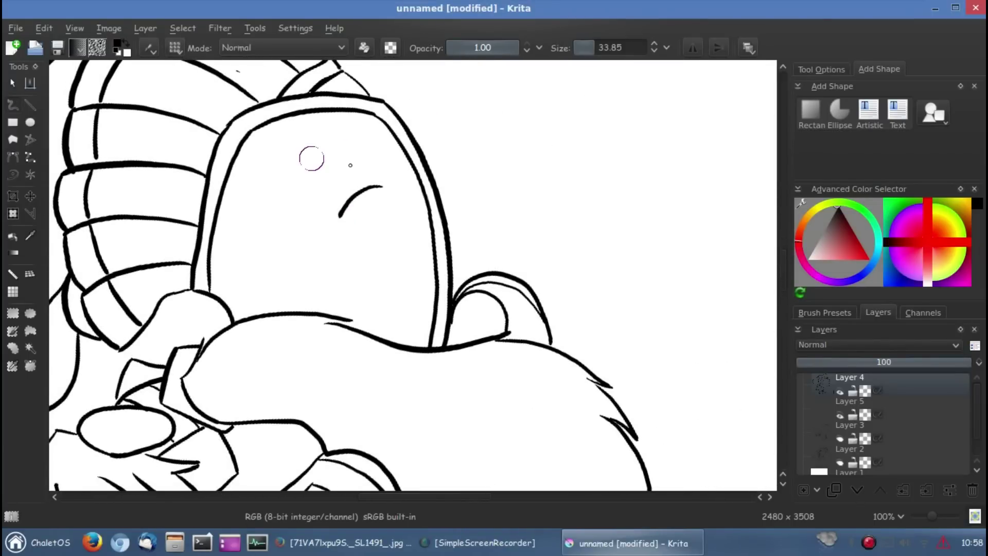
key(ctrl+z)
scroll(369, 205, up, 3)
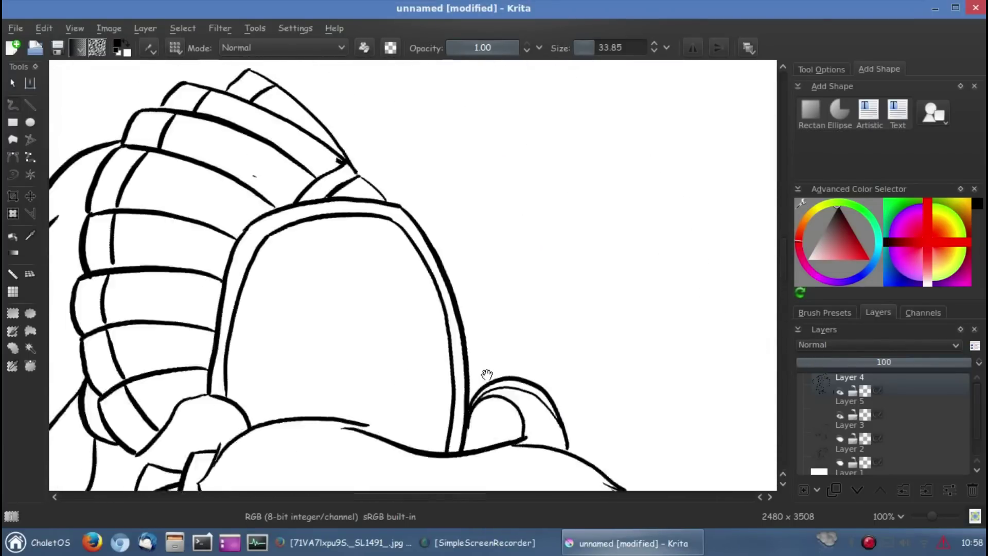
scroll(489, 309, down, 10)
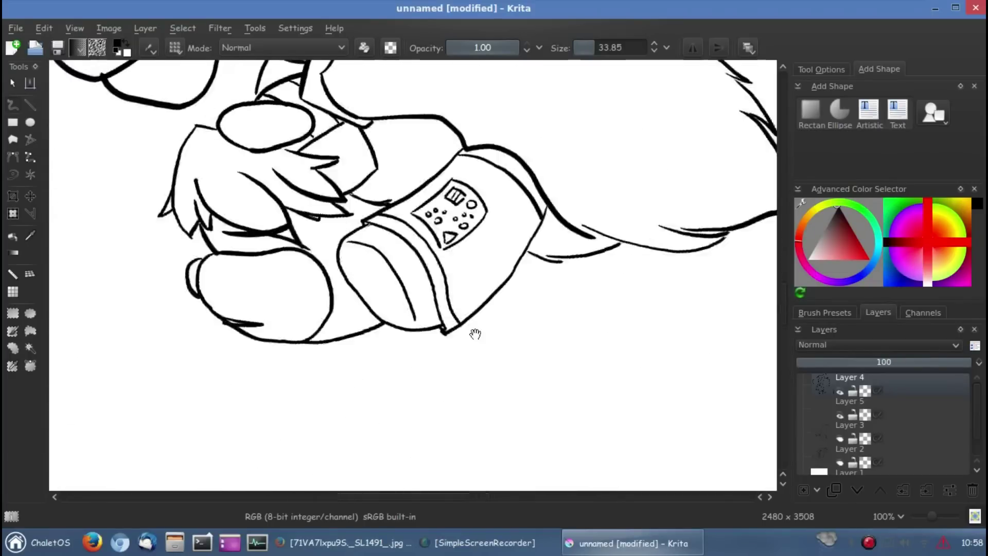
scroll(412, 335, up, 5)
On Layer 5, dab cyan and brown test blobs beside the drawing
scroll(360, 412, up, 5)
click(892, 420)
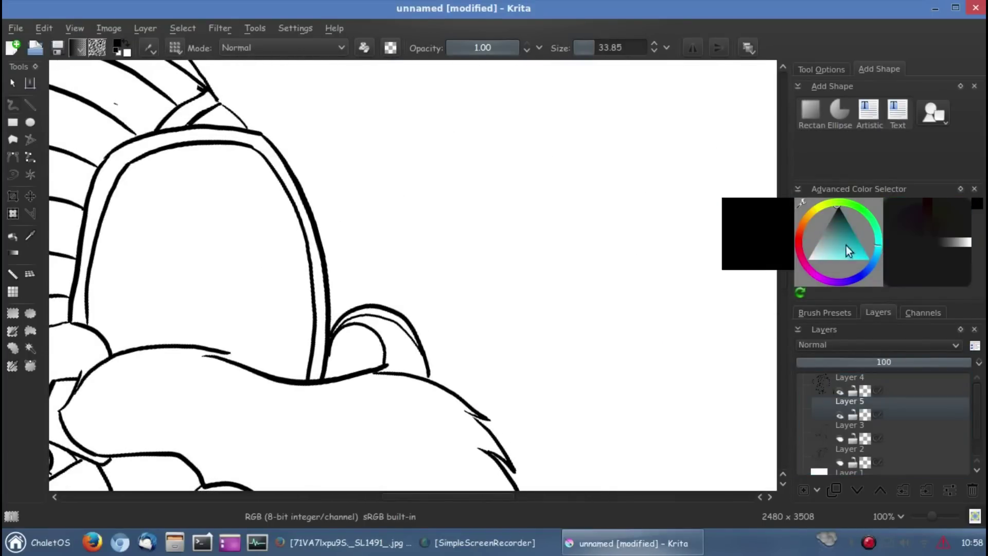
drag(847, 245, 882, 249)
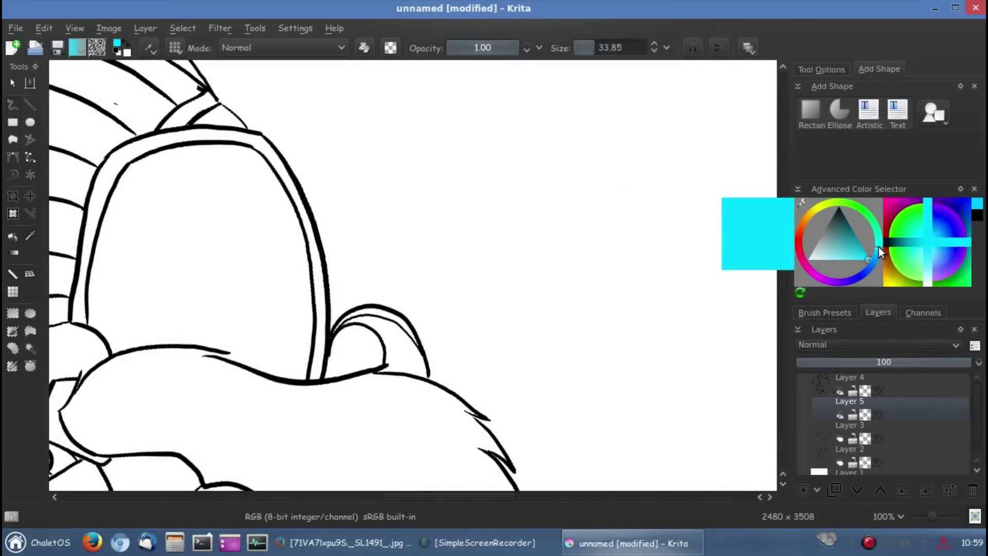
drag(679, 167, 690, 197)
drag(860, 265, 804, 240)
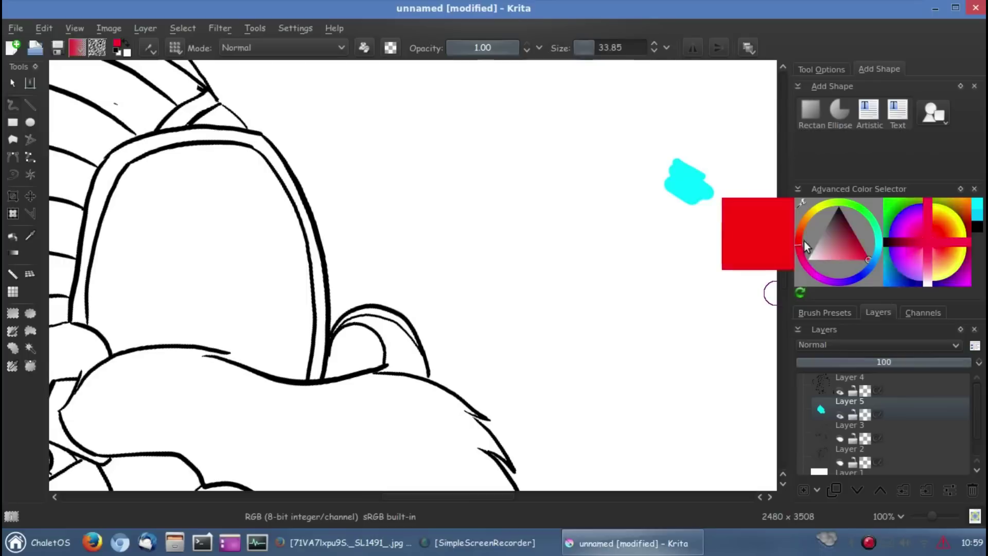
click(856, 237)
mouse_move(653, 212)
mouse_down()
mouse_move(677, 232)
mouse_move(662, 213)
mouse_move(669, 219)
mouse_up()
Undo the brown blob, dab a light grey test swatch and pick a darker grey
key(ctrl+z)
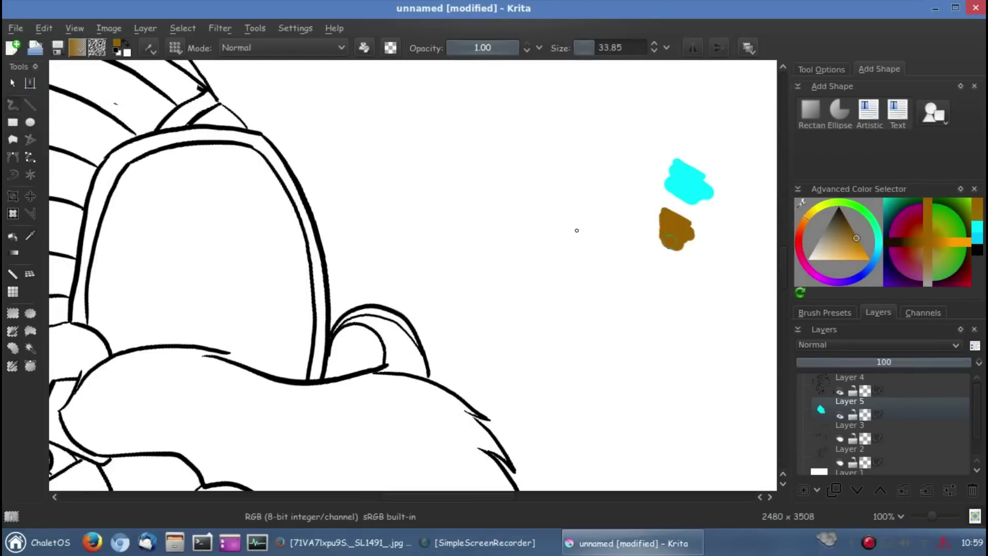
scroll(523, 214, up, 3)
drag(854, 237, 806, 224)
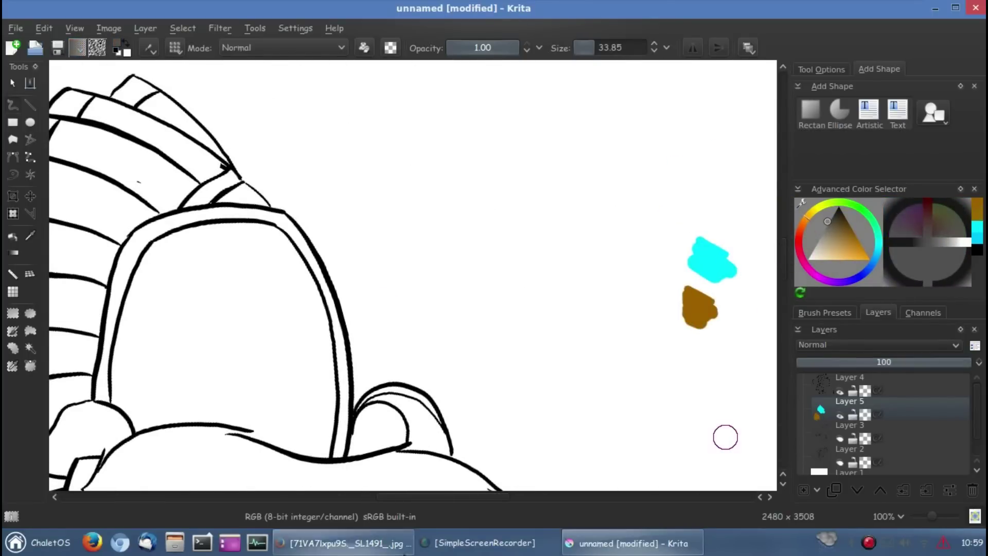
key(alt+Tab)
key(alt+Tab)
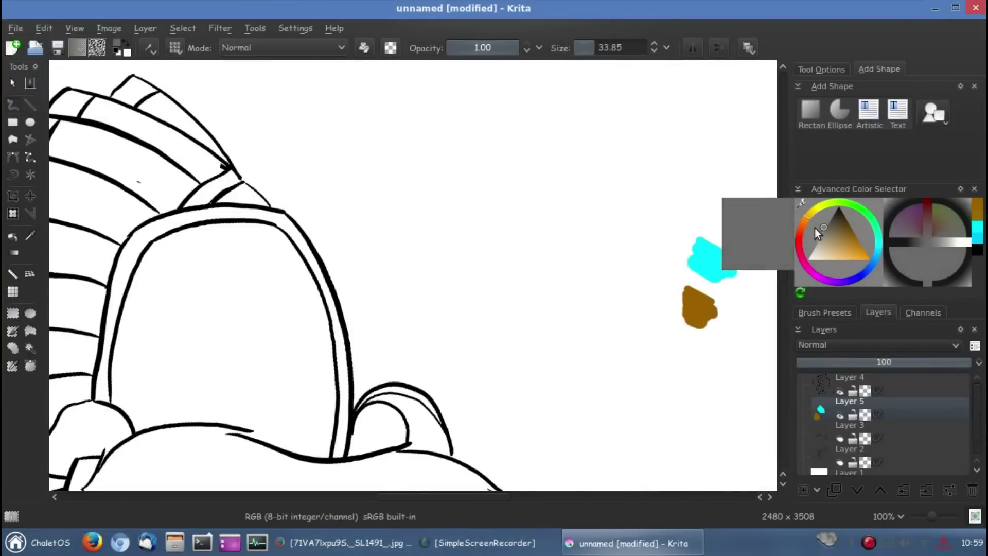
mouse_move(944, 239)
mouse_down()
mouse_move(599, 193)
mouse_move(599, 2)
mouse_up()
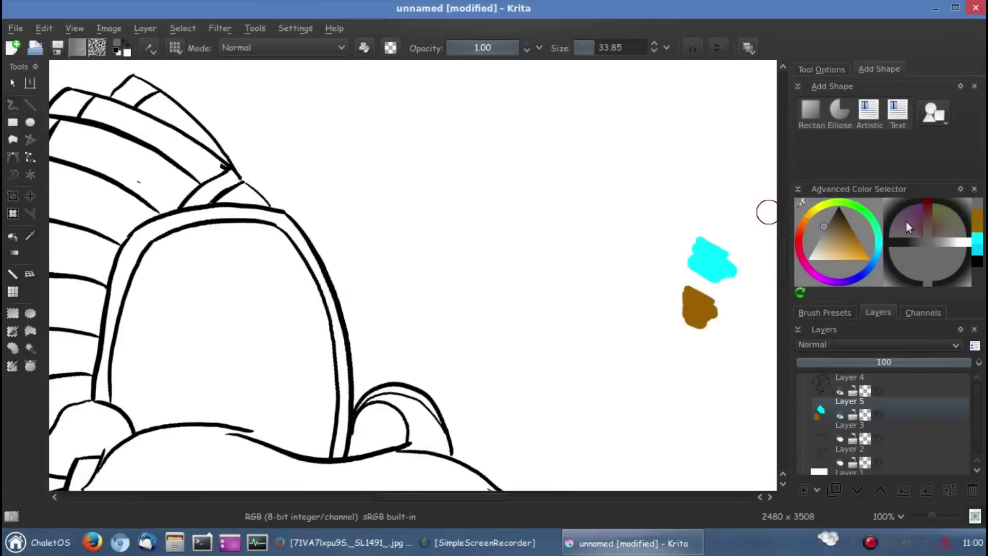
drag(662, 252, 653, 278)
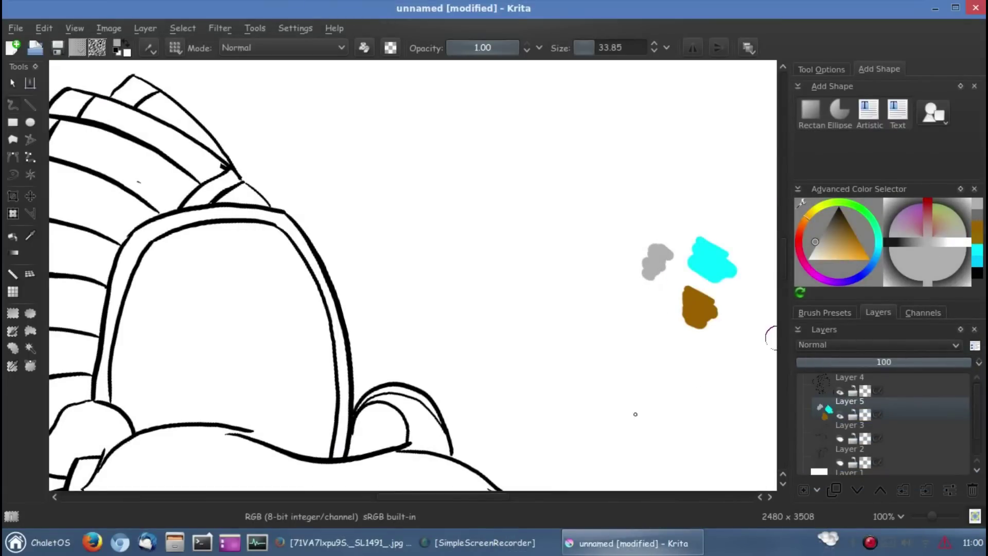
click(830, 217)
Dab a dark grey test blob, enlarge the brush, and sample the light grey swatch
drag(646, 296, 620, 315)
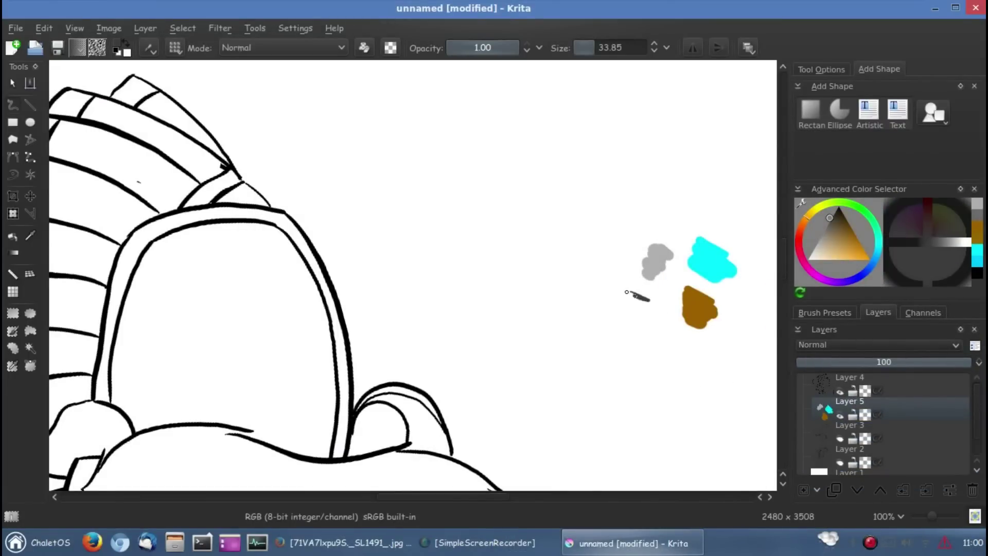
key(alt+Tab)
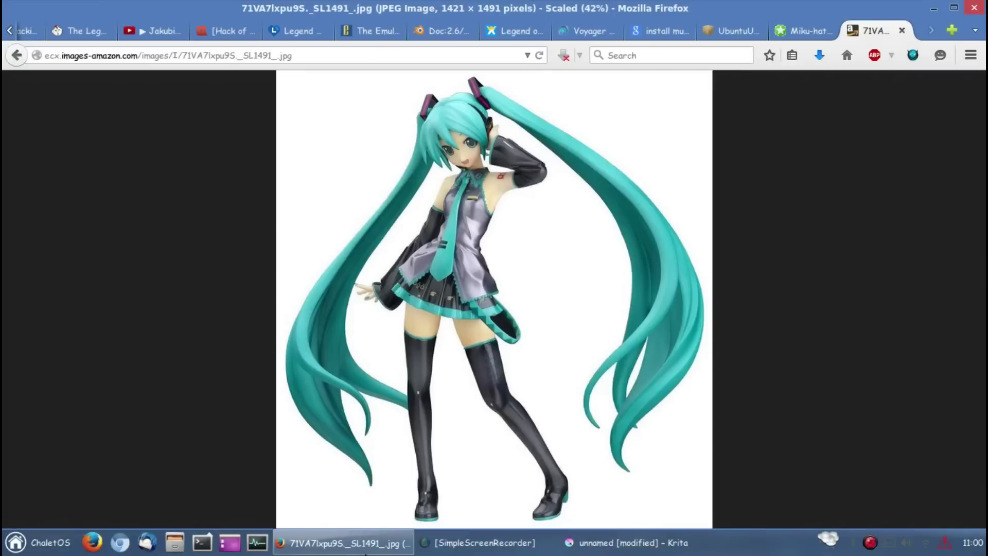
key(alt+Tab)
scroll(448, 341, down, 3)
scroll(448, 340, left, 2)
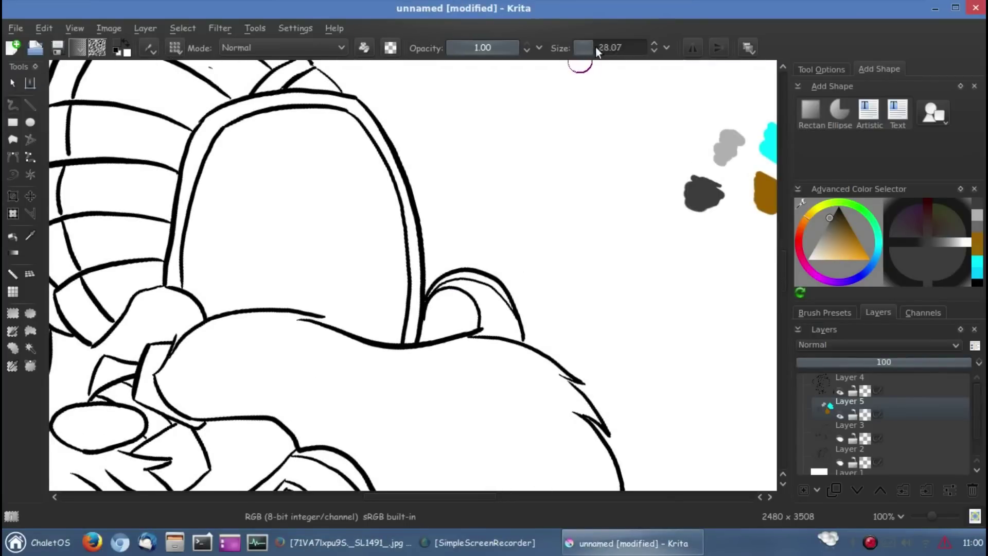
drag(597, 50, 610, 50)
drag(334, 177, 353, 214)
key(ctrl+z)
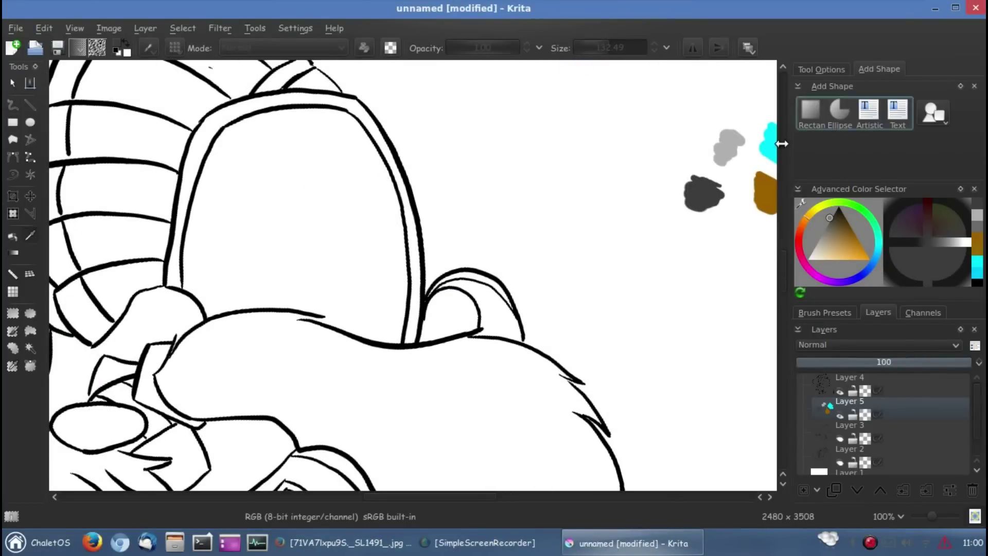
ctrl+click(729, 149)
Fill the dome interior with light grey, then sample the dark grey swatch
drag(610, 47, 598, 47)
mouse_move(356, 164)
mouse_down()
mouse_move(333, 131)
mouse_move(394, 340)
mouse_move(379, 282)
mouse_move(360, 273)
mouse_up()
mouse_move(330, 110)
mouse_down()
mouse_move(309, 145)
mouse_move(288, 120)
mouse_move(220, 150)
mouse_move(187, 281)
mouse_up()
mouse_move(222, 308)
mouse_down()
mouse_move(263, 300)
mouse_move(342, 325)
mouse_move(326, 322)
mouse_move(265, 221)
mouse_move(327, 155)
mouse_move(260, 137)
mouse_move(223, 174)
mouse_move(199, 260)
mouse_move(215, 287)
mouse_move(176, 276)
mouse_move(254, 283)
mouse_move(229, 180)
mouse_move(235, 272)
mouse_move(289, 289)
mouse_move(255, 256)
mouse_move(298, 242)
mouse_up()
mouse_move(255, 390)
mouse_down()
mouse_move(390, 230)
mouse_move(361, 261)
mouse_up()
drag(336, 210, 335, 313)
mouse_move(726, 58)
mouse_down()
mouse_move(551, 176)
mouse_move(576, 164)
mouse_up()
click(30, 235)
click(301, 311)
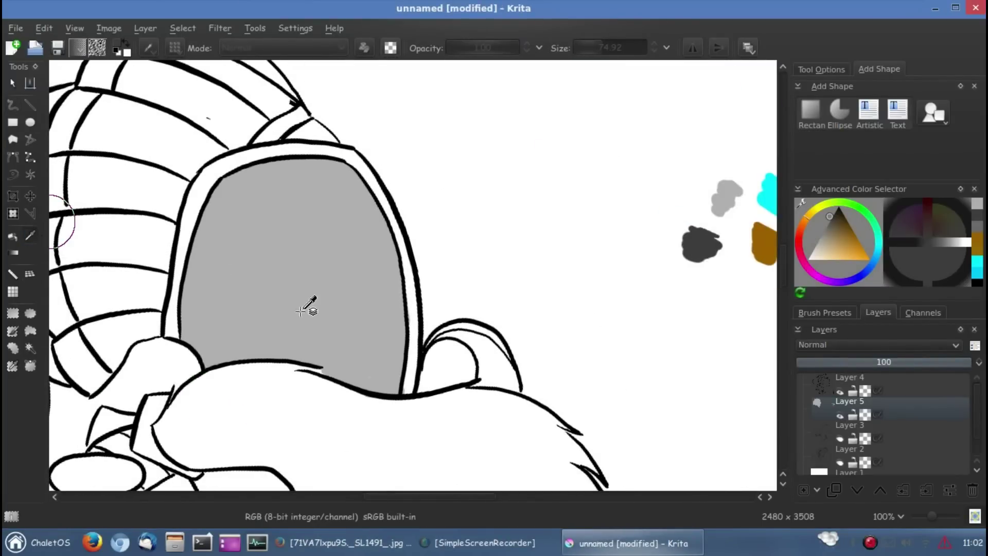
Paint dark grey across the camera top and beside the button panel
drag(932, 517, 936, 517)
mouse_move(406, 285)
mouse_down()
mouse_move(397, 272)
mouse_move(410, 242)
mouse_move(474, 304)
mouse_move(477, 379)
mouse_move(446, 288)
mouse_move(421, 378)
mouse_move(409, 309)
mouse_up()
drag(366, 270, 389, 320)
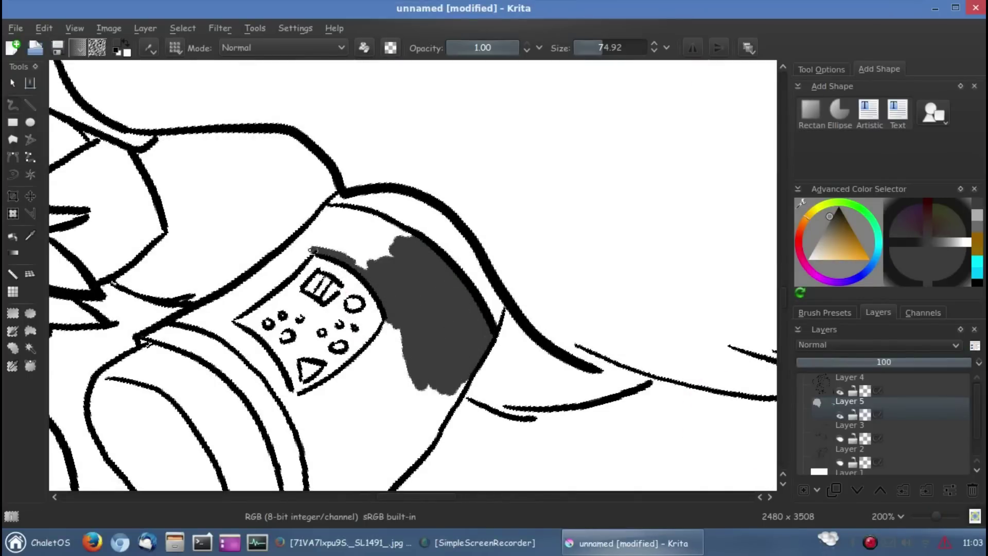
mouse_move(313, 250)
mouse_down()
mouse_move(389, 258)
mouse_move(360, 220)
mouse_move(316, 226)
mouse_move(232, 323)
mouse_up()
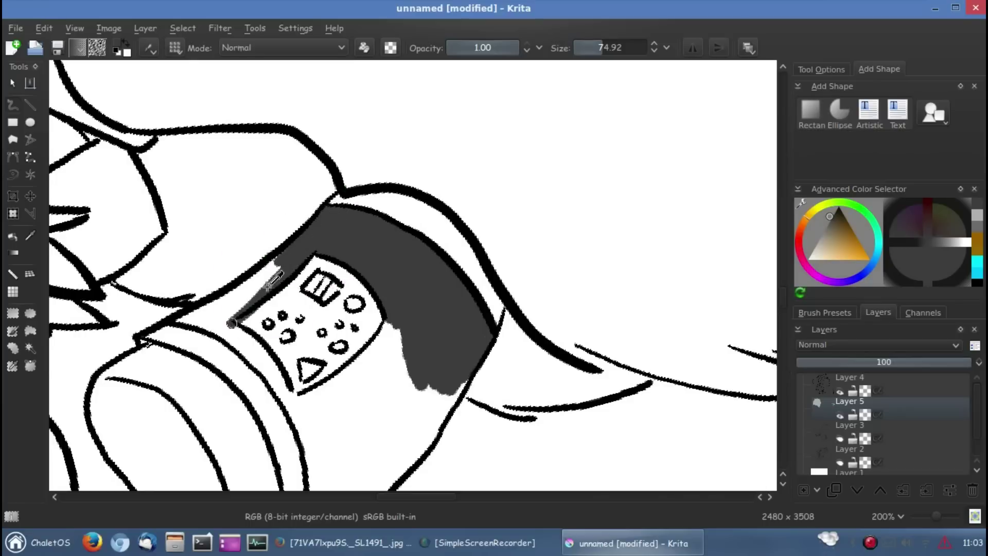
key(ctrl+z)
drag(270, 281, 304, 254)
Fill dark grey left of and below the panel and down the lower-right outline
mouse_move(243, 288)
mouse_down()
mouse_move(227, 300)
mouse_move(244, 335)
mouse_up()
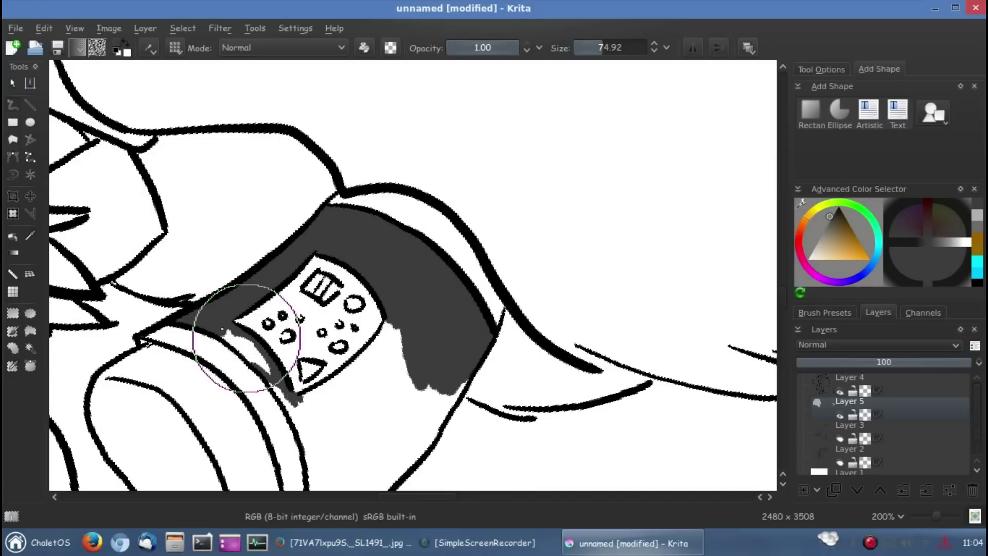
drag(282, 384, 219, 331)
mouse_move(276, 377)
mouse_down()
mouse_move(283, 400)
mouse_move(258, 312)
mouse_up()
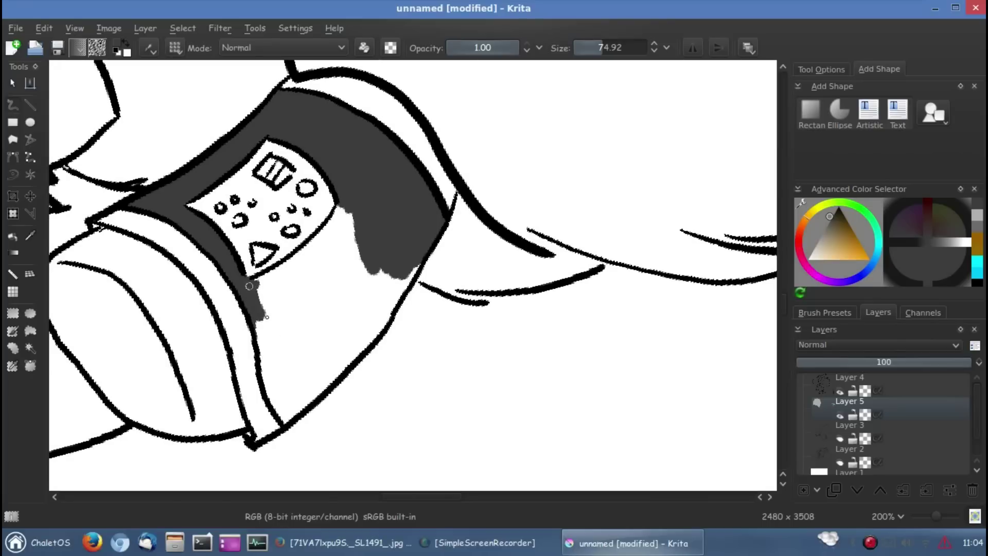
mouse_move(267, 271)
mouse_down()
mouse_move(308, 246)
mouse_move(330, 268)
mouse_move(309, 309)
mouse_move(342, 348)
mouse_move(421, 258)
mouse_up()
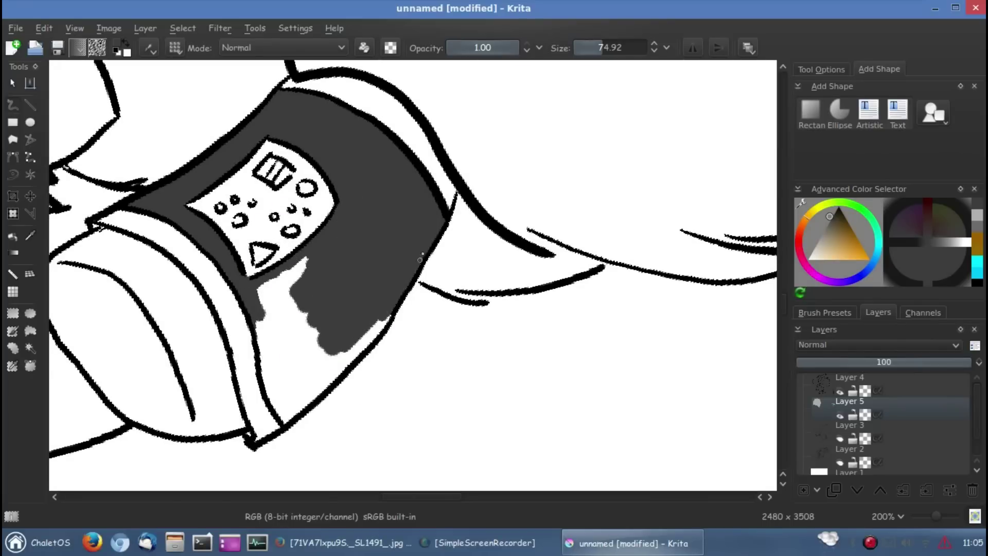
drag(391, 309, 317, 391)
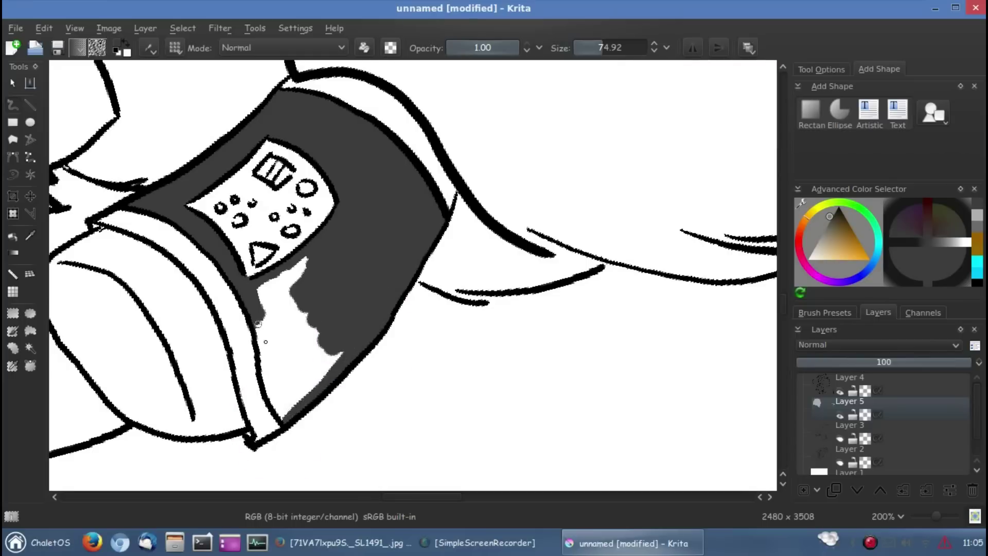
mouse_move(266, 348)
mouse_down()
mouse_move(317, 381)
mouse_move(303, 278)
mouse_move(287, 298)
mouse_move(486, 397)
mouse_up()
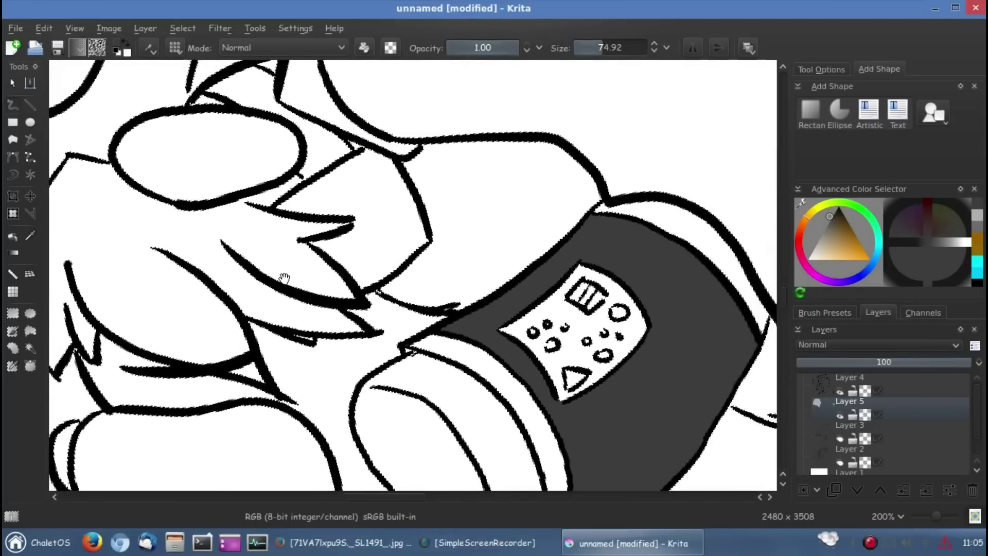
drag(283, 276, 309, 373)
Fill the remaining white gap in the narrow top panel with dark grey
key(alt+Tab)
key(alt+Tab)
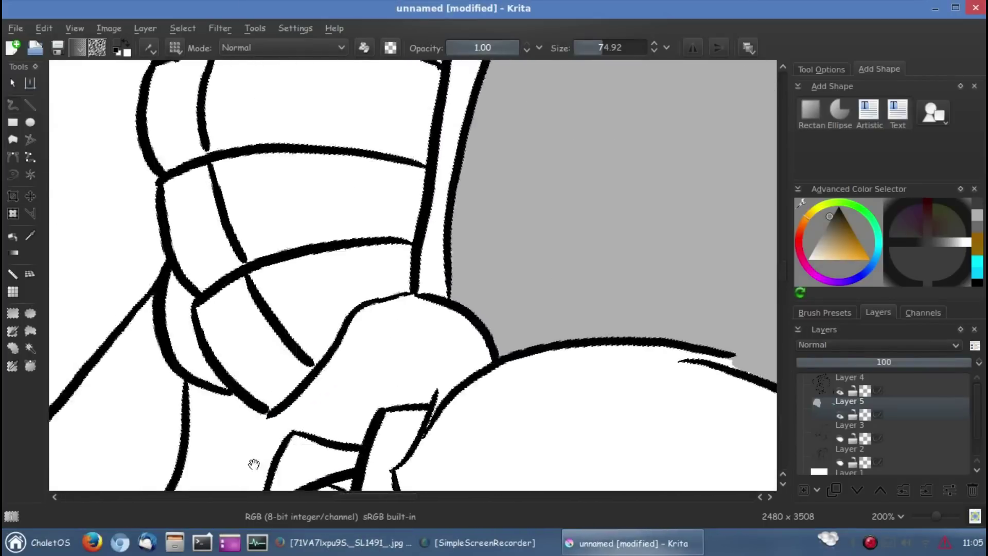
mouse_move(253, 465)
mouse_down()
mouse_move(319, 323)
mouse_move(329, 485)
mouse_up()
mouse_move(358, 163)
mouse_down()
mouse_move(396, 183)
mouse_move(464, 189)
mouse_move(491, 227)
mouse_up()
drag(526, 273, 420, 177)
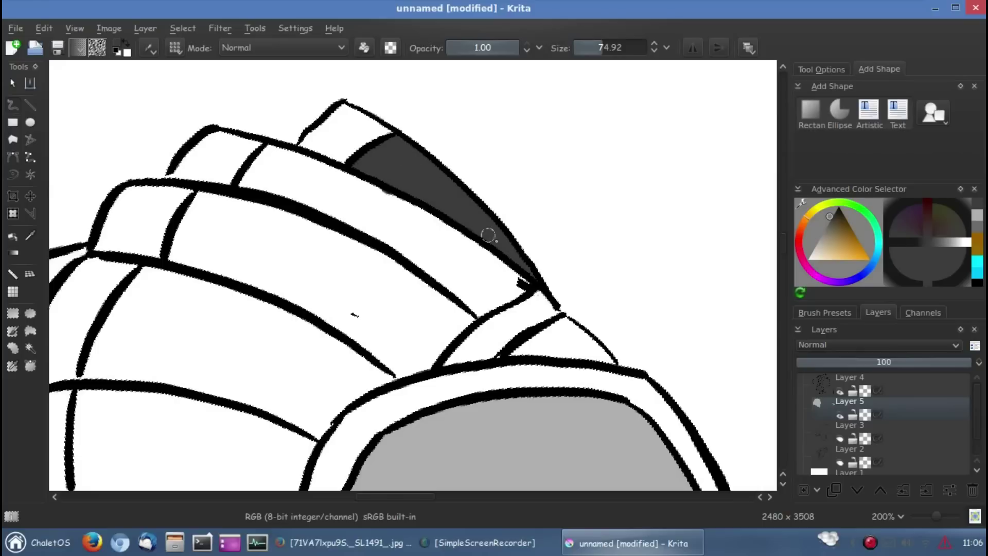
Erase the small black smudge with an eraser preset and reselect Layer 5
click(826, 313)
click(870, 407)
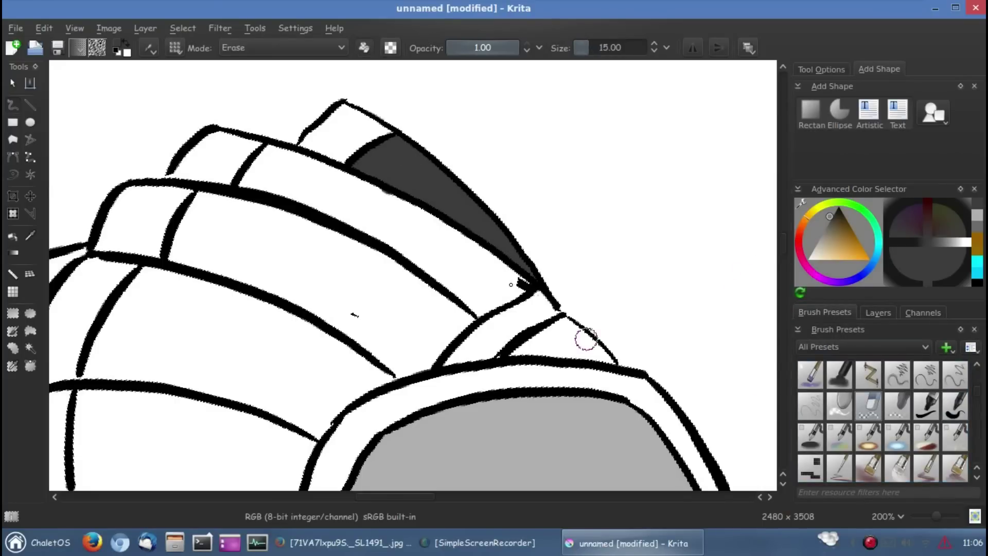
click(871, 314)
drag(518, 280, 530, 287)
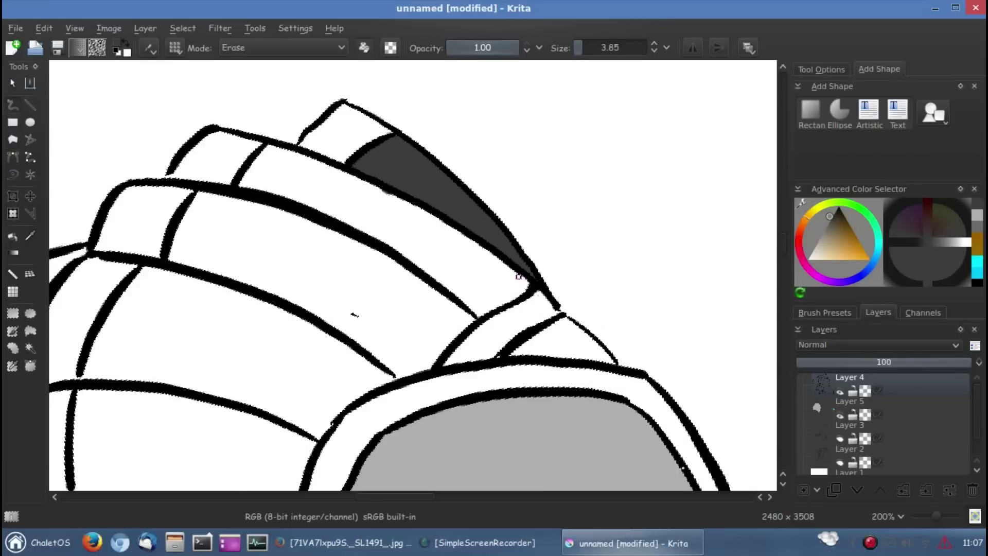
click(890, 401)
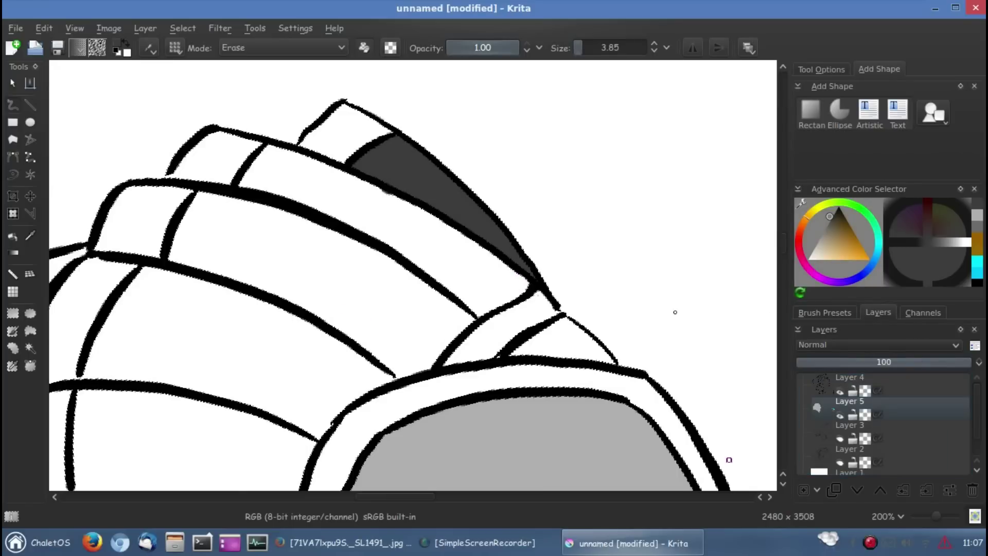
click(824, 312)
With a normal brush, paint short dark-grey strokes into the ridges and down the vertical lines
click(955, 405)
drag(607, 45, 653, 39)
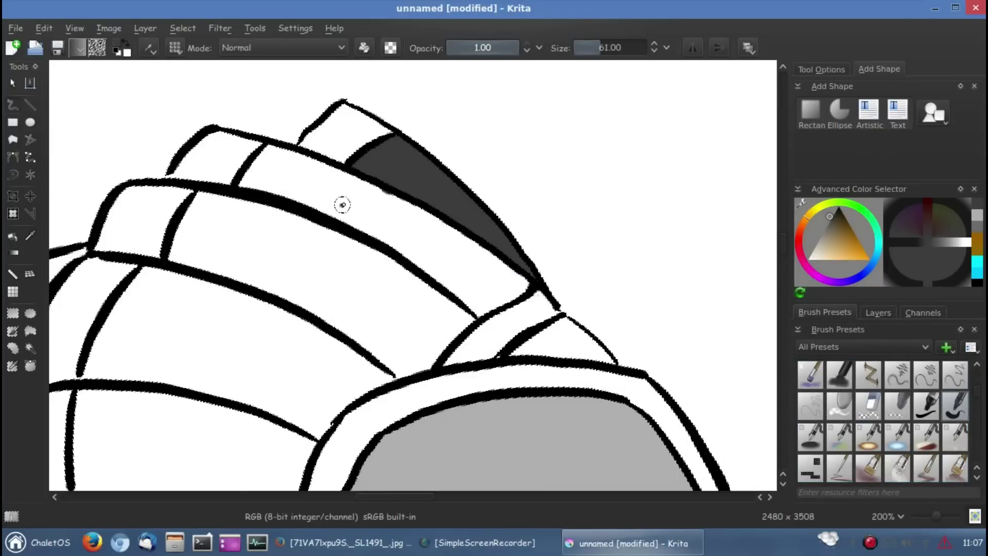
mouse_move(343, 205)
mouse_down()
mouse_move(335, 195)
mouse_move(376, 188)
mouse_up()
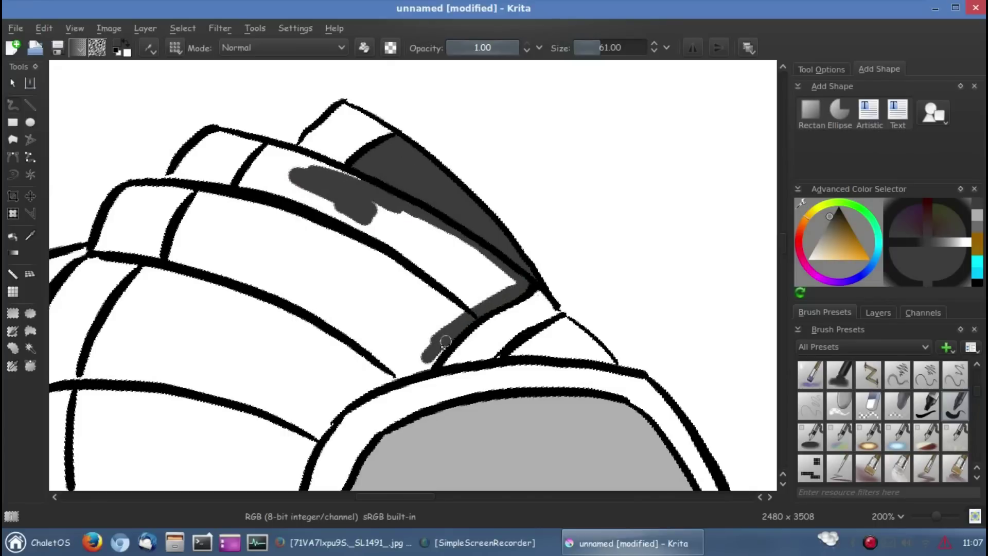
drag(418, 367, 377, 270)
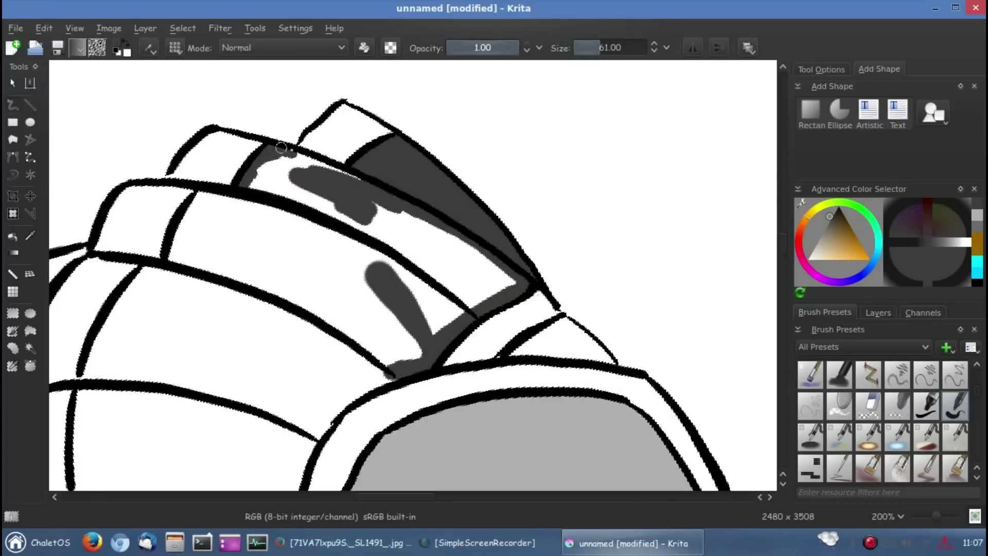
key(ctrl+z)
drag(270, 148, 256, 175)
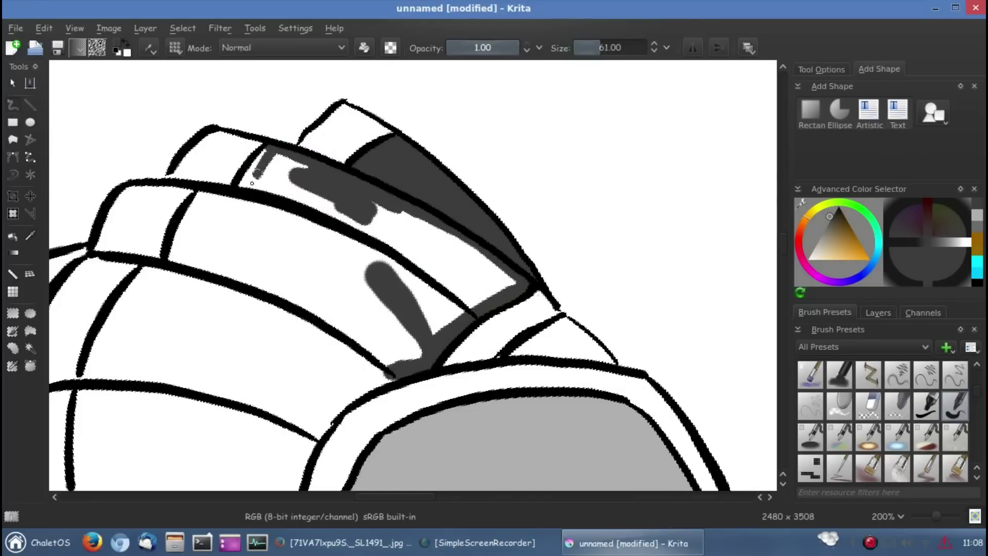
drag(177, 276, 284, 188)
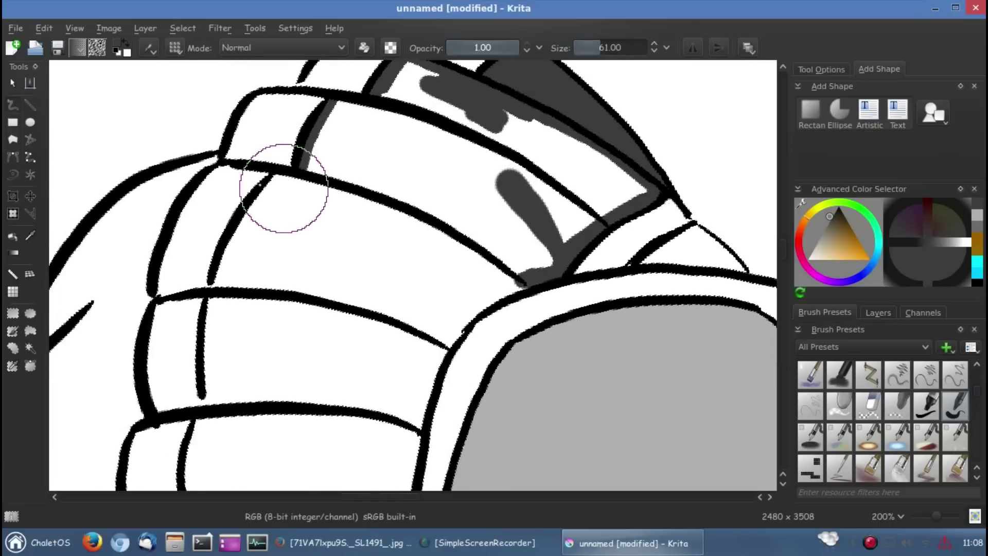
drag(237, 230, 215, 287)
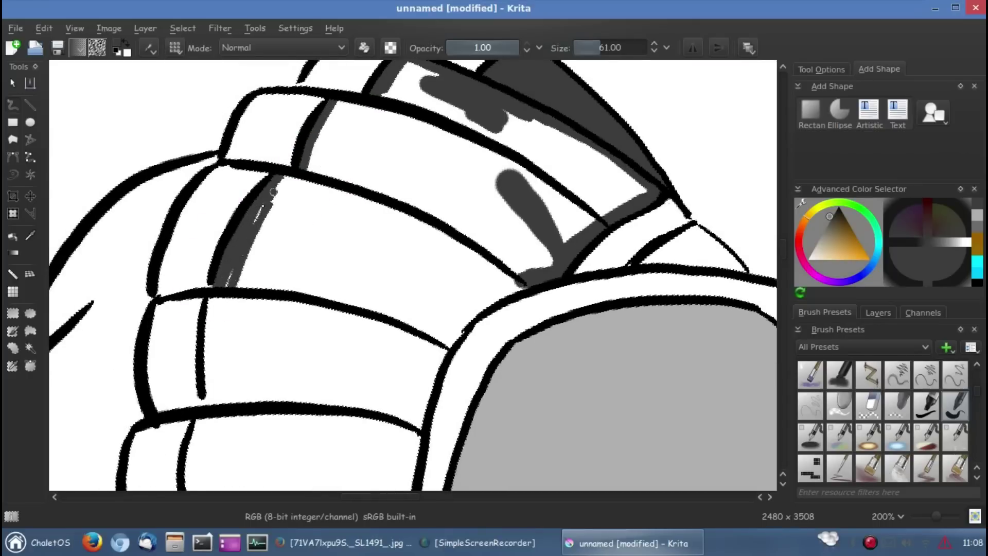
drag(274, 191, 257, 80)
drag(191, 186, 198, 292)
Extend dark-grey strokes along the lower ridge lines up to the black line
scroll(195, 312, down, 1)
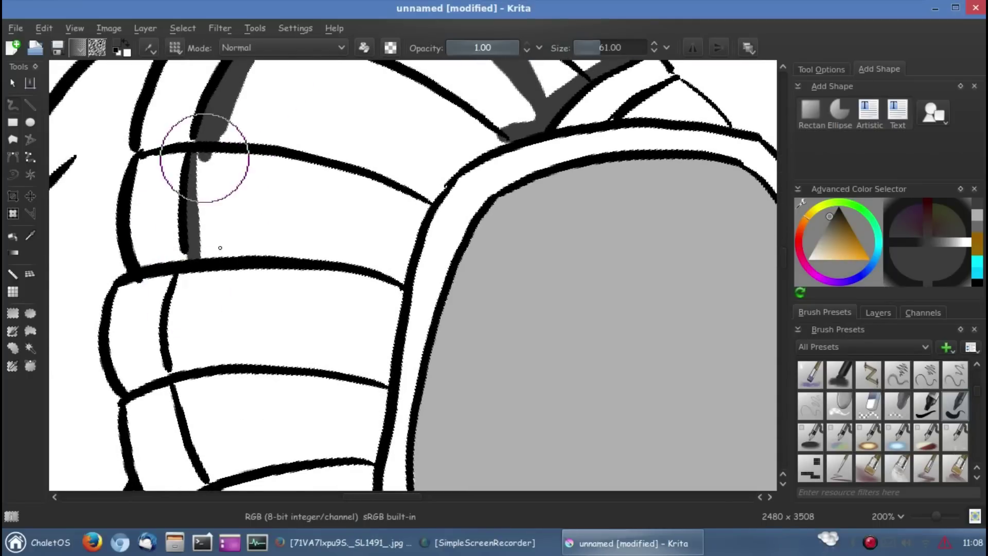
mouse_move(154, 230)
mouse_down()
mouse_move(164, 193)
mouse_move(155, 247)
mouse_up()
scroll(150, 240, down, 3)
scroll(150, 240, down, 3)
scroll(158, 256, down, 2)
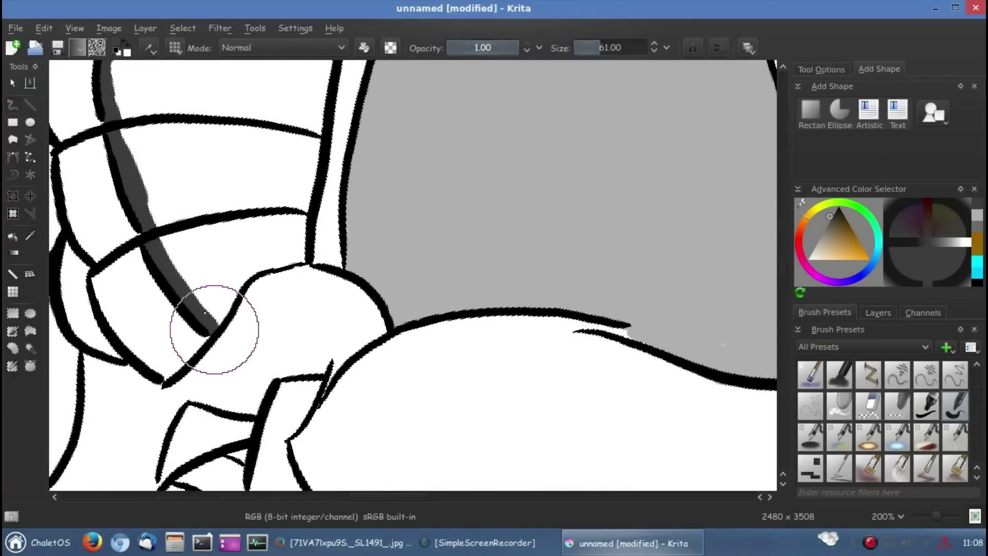
drag(205, 312, 227, 306)
key(alt+Tab)
key(ctrl+Page_Up)
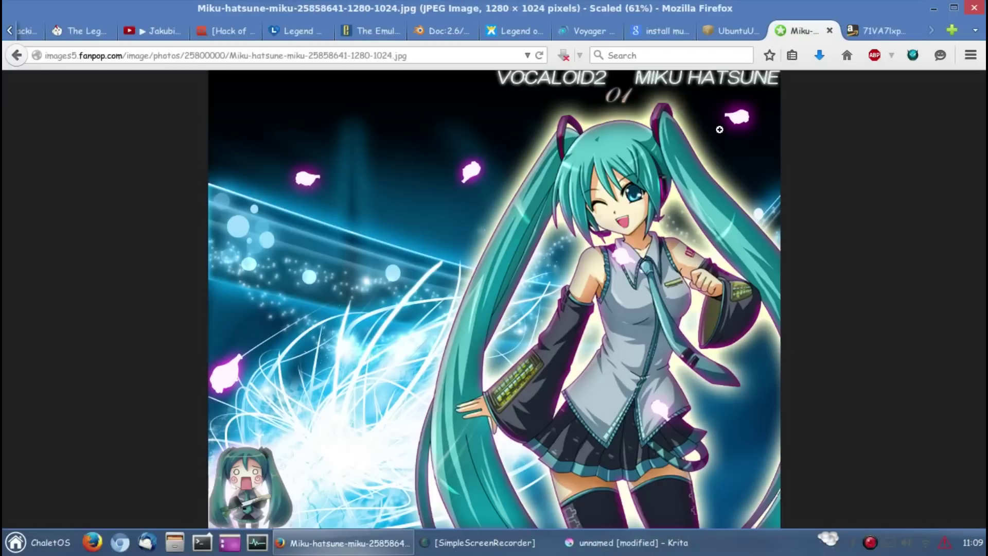
key(alt+Tab)
scroll(293, 170, up, 3)
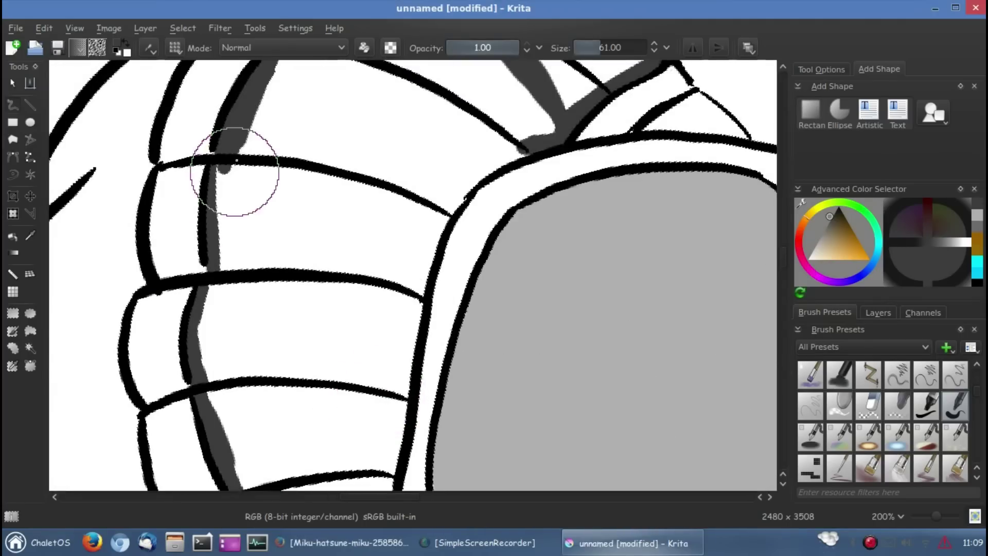
mouse_move(227, 155)
mouse_down()
mouse_move(232, 223)
mouse_move(221, 268)
mouse_up()
With a much larger brush, fill the bands and white strips solid dark grey
key(ctrl+[)
key(ctrl+[)
key(ctrl+[)
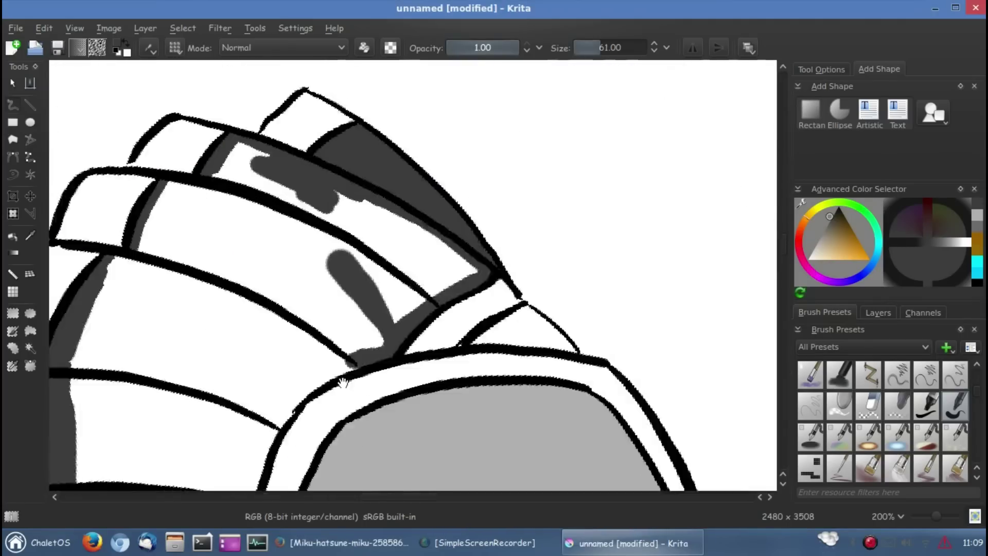
drag(599, 47, 610, 48)
mouse_move(288, 231)
mouse_down()
mouse_move(312, 282)
mouse_move(411, 300)
mouse_move(281, 400)
mouse_move(242, 206)
mouse_up()
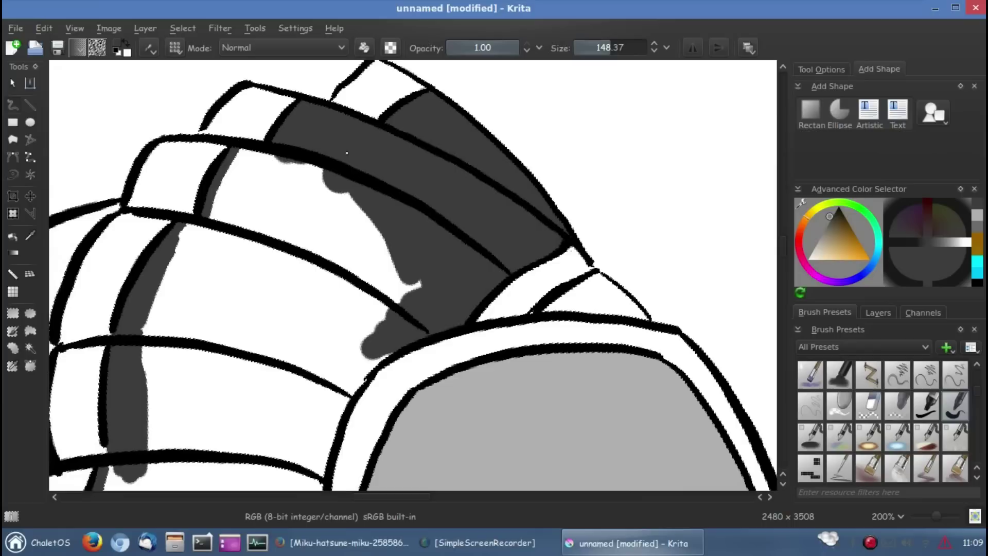
drag(242, 152, 212, 217)
mouse_move(280, 161)
mouse_down()
mouse_move(254, 199)
mouse_move(321, 331)
mouse_up()
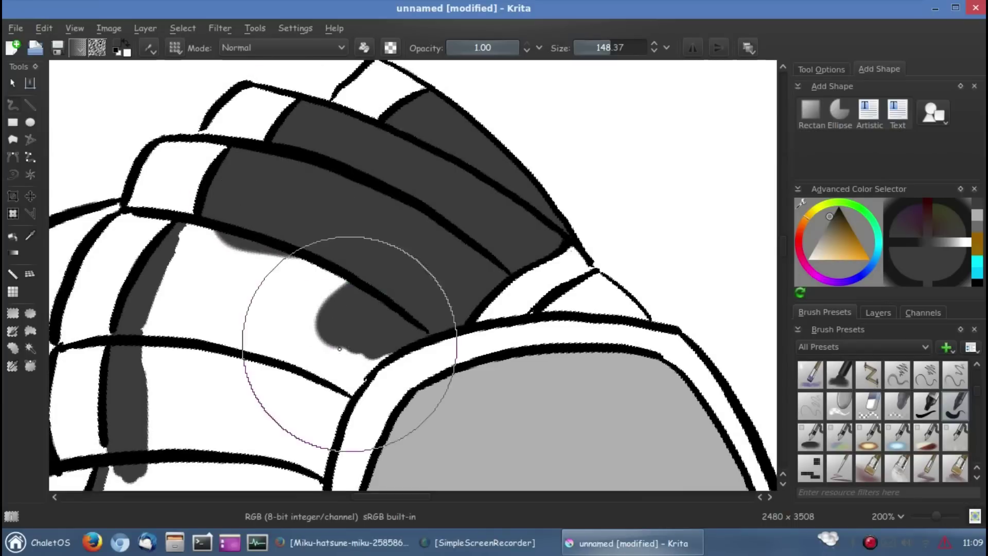
mouse_move(408, 331)
mouse_down()
mouse_move(364, 320)
mouse_move(314, 346)
mouse_move(253, 187)
mouse_move(254, 309)
mouse_up()
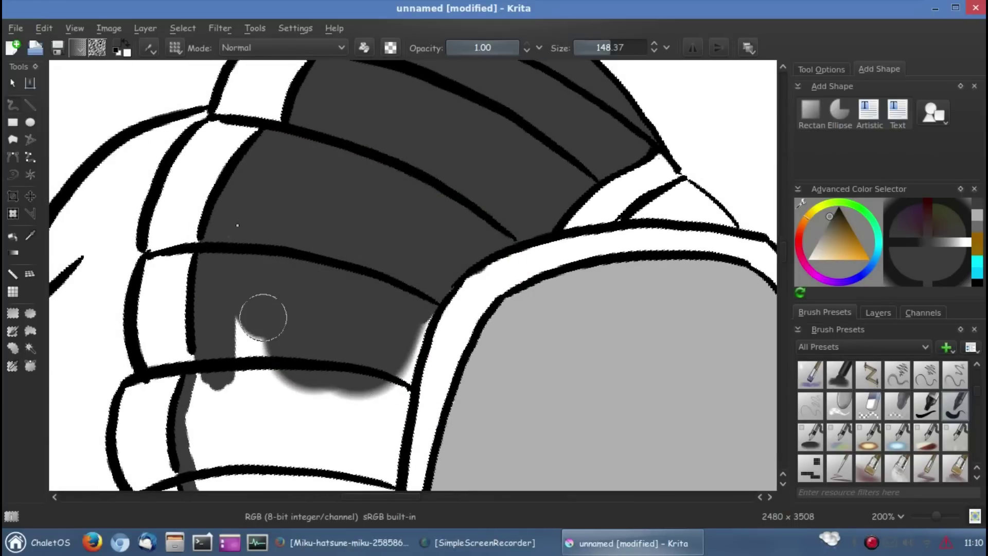
drag(247, 222, 359, 327)
mouse_move(303, 214)
mouse_down()
mouse_move(353, 331)
mouse_move(364, 214)
mouse_move(350, 320)
mouse_move(309, 322)
mouse_move(207, 238)
mouse_move(232, 232)
mouse_move(258, 361)
mouse_move(296, 344)
mouse_move(289, 293)
mouse_move(450, 227)
mouse_move(347, 347)
mouse_move(515, 270)
mouse_move(408, 211)
mouse_move(341, 266)
mouse_move(370, 237)
mouse_move(415, 387)
mouse_up()
key(ctrl+z)
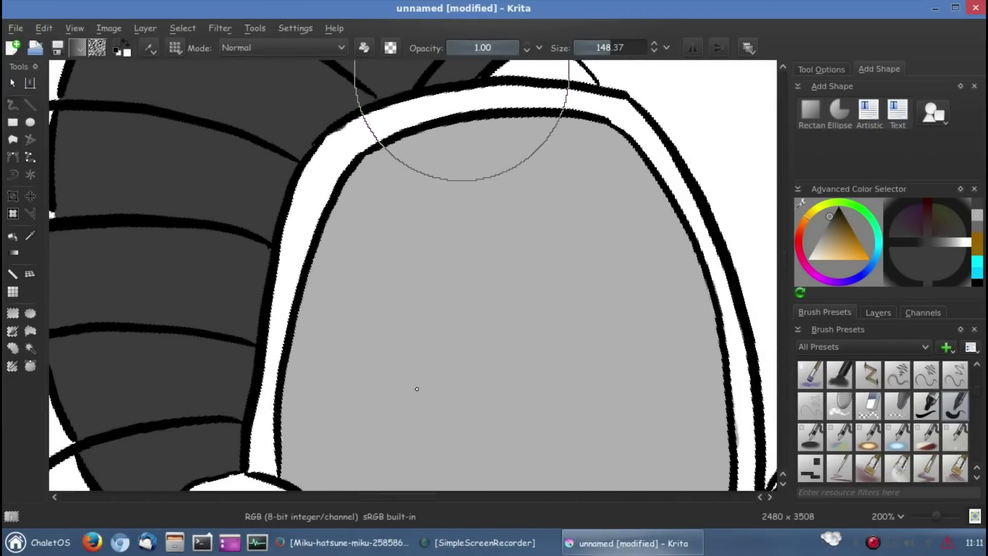
drag(349, 382, 366, 263)
drag(588, 51, 600, 52)
On the lineart layer, with a smaller brush, ink black lines along the camera strap
click(878, 313)
drag(296, 361, 461, 314)
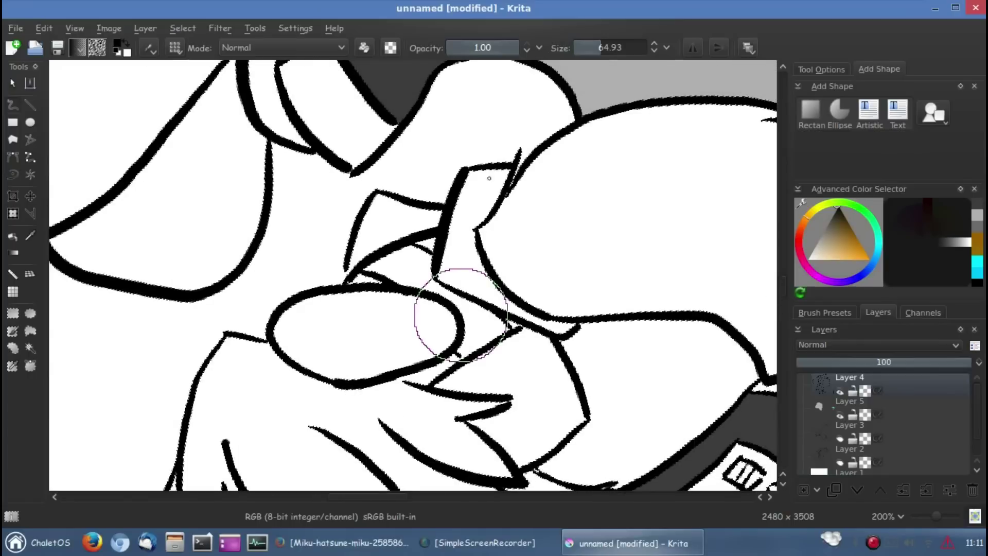
mouse_move(510, 164)
mouse_down()
mouse_move(475, 221)
mouse_move(466, 264)
mouse_move(499, 286)
mouse_move(466, 291)
mouse_up()
click(474, 155)
Undo the messy strap marks and redraw cleaner black lines across the strap
key(ctrl+z)
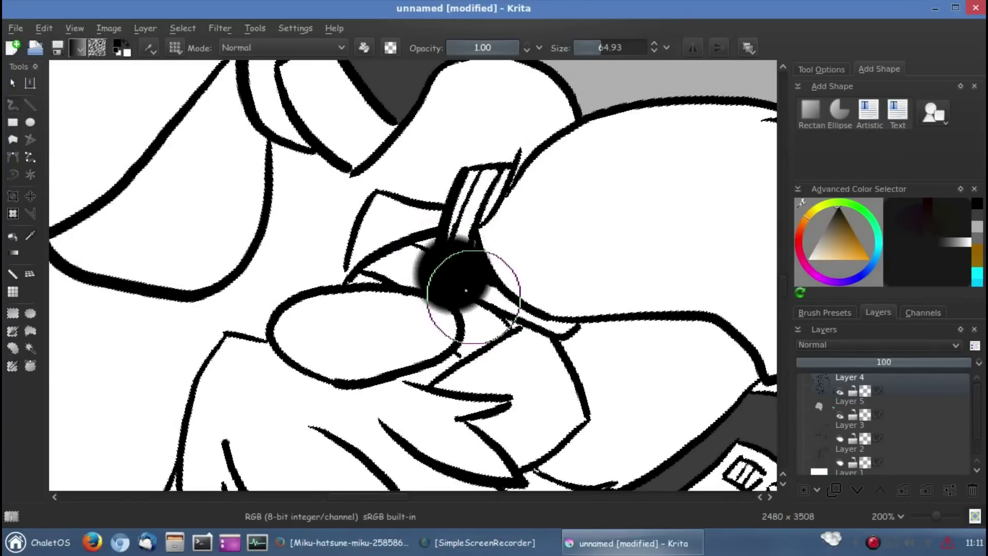
key(ctrl+z)
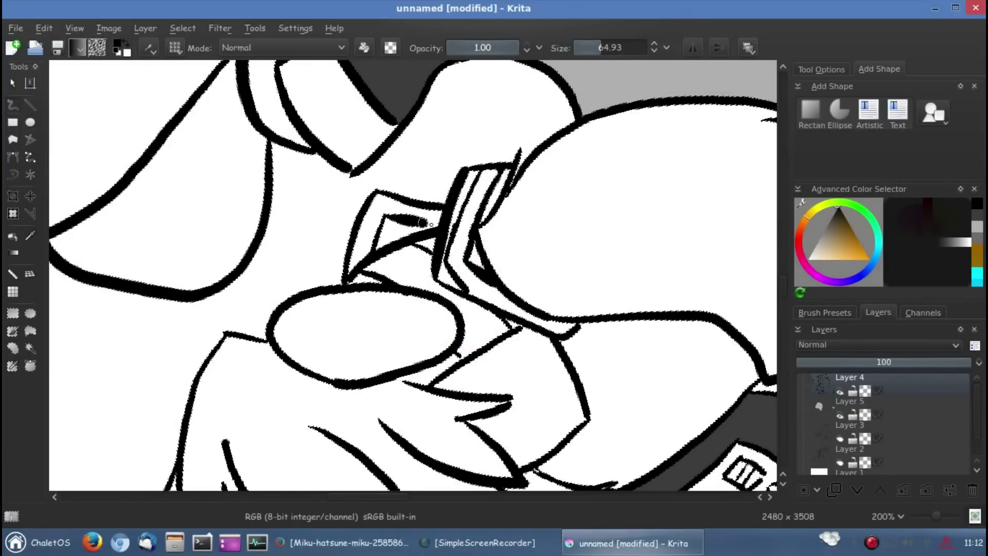
key(ctrl+z)
drag(389, 202, 442, 209)
key(ctrl+z)
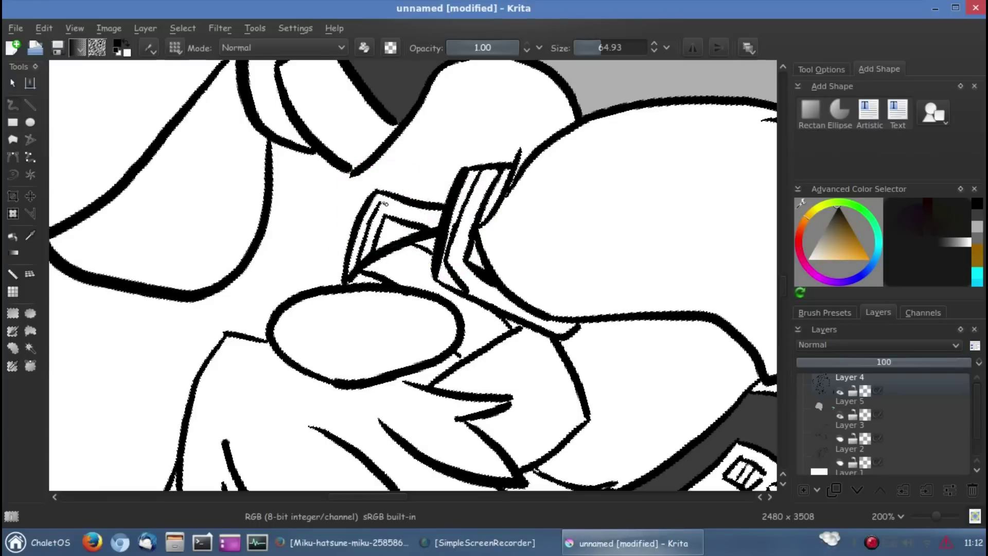
key(ctrl+z)
mouse_move(386, 201)
mouse_down()
mouse_move(447, 218)
mouse_move(253, 143)
mouse_up()
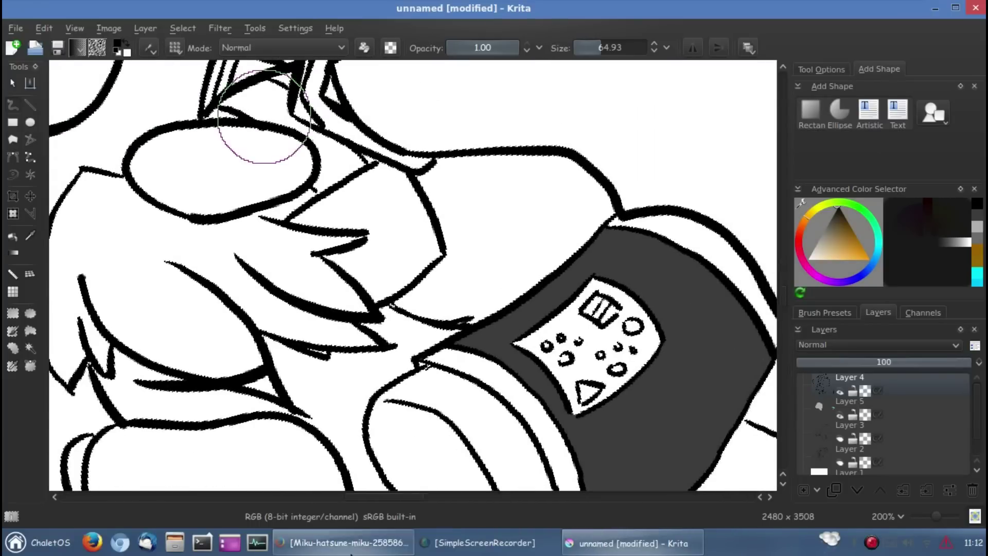
Check the reference image, then return to the drawing
key(alt+Tab)
key(alt+Tab)
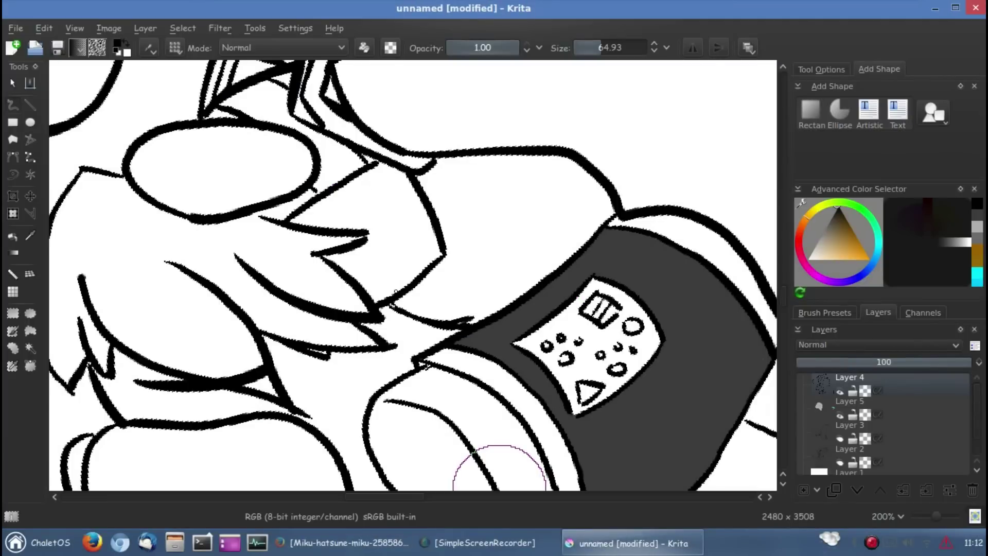
click(345, 543)
click(633, 543)
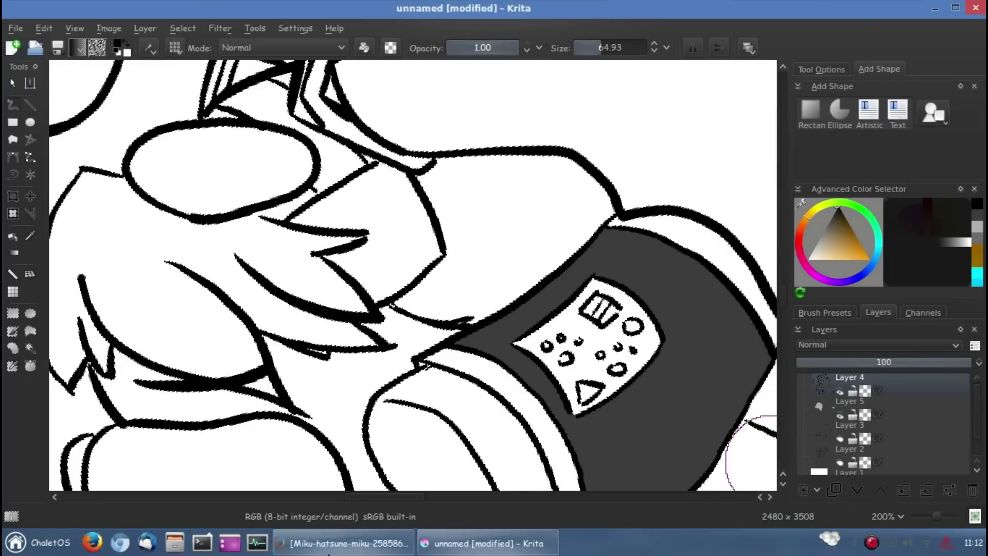